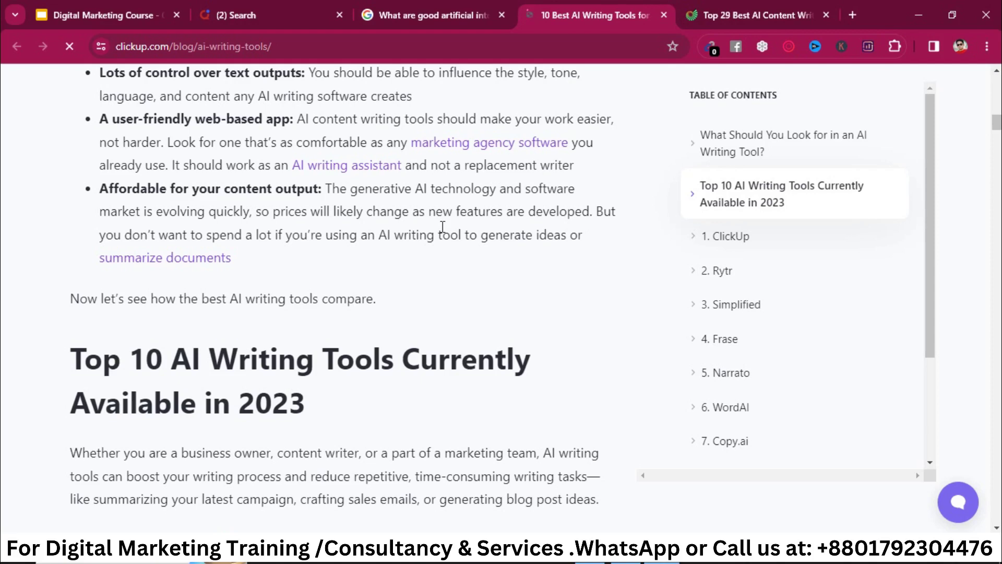
# Examine the article's criteria for AI writing tools and its ClickUp section on features, limitations and pricing.
pyautogui.scroll(1, 441, 227)
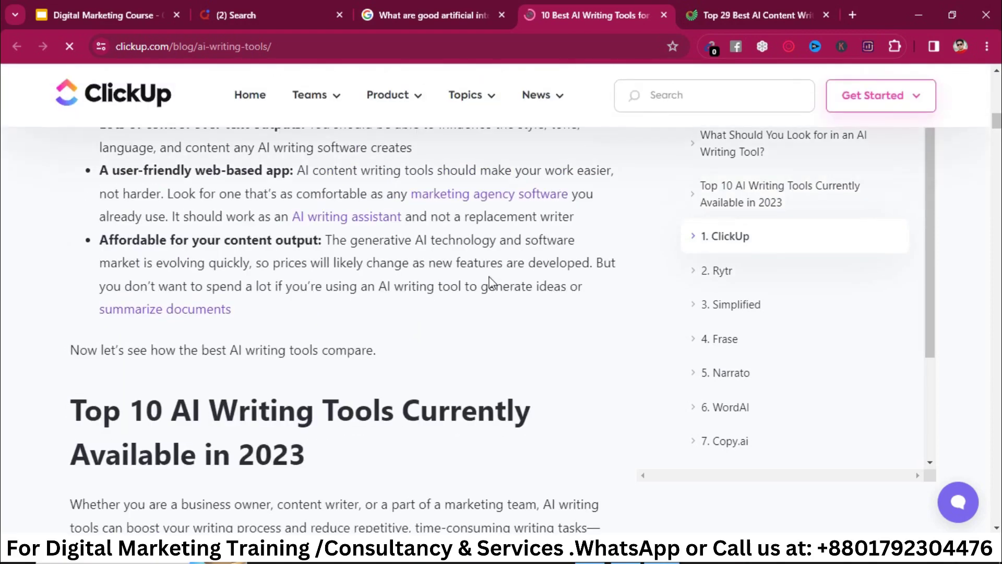
pyautogui.tripleClick(489, 282)
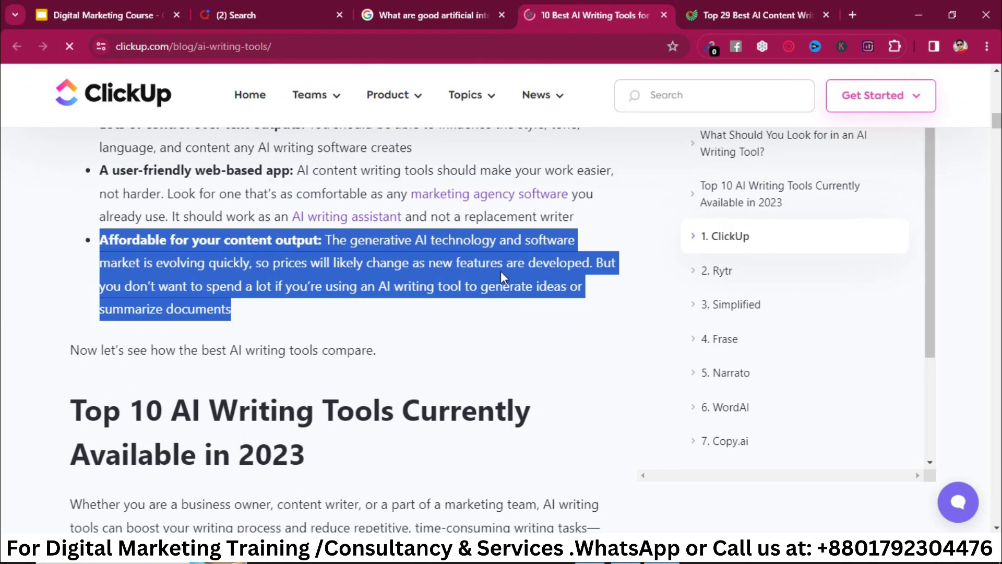
pyautogui.scroll(-10, 486, 356)
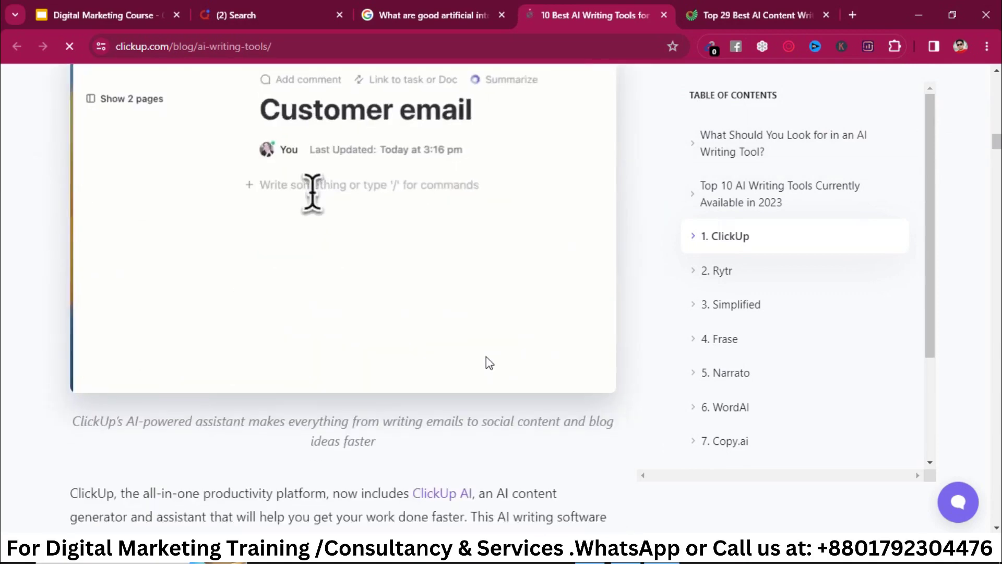
pyautogui.scroll(-12, 486, 356)
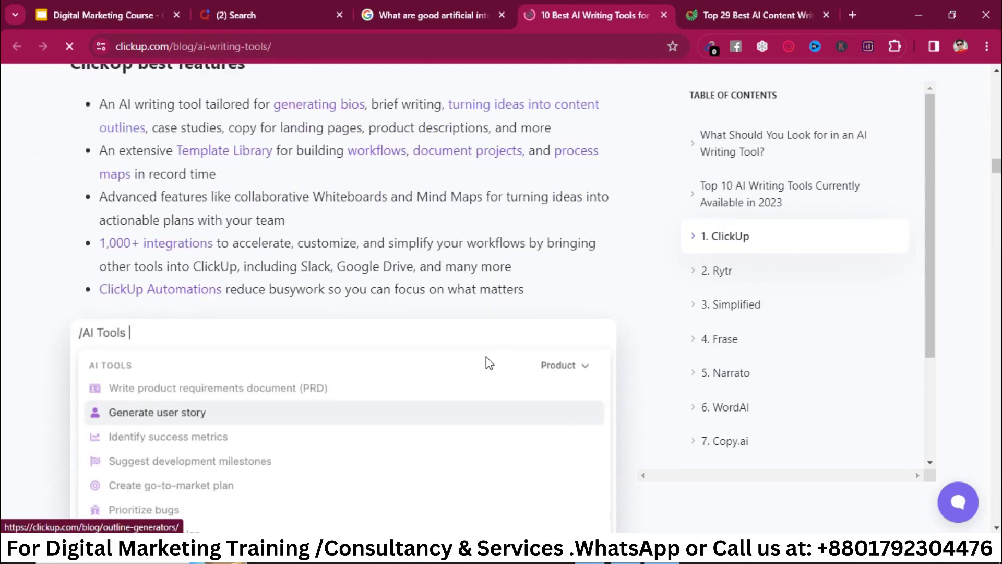
pyautogui.scroll(-12, 487, 356)
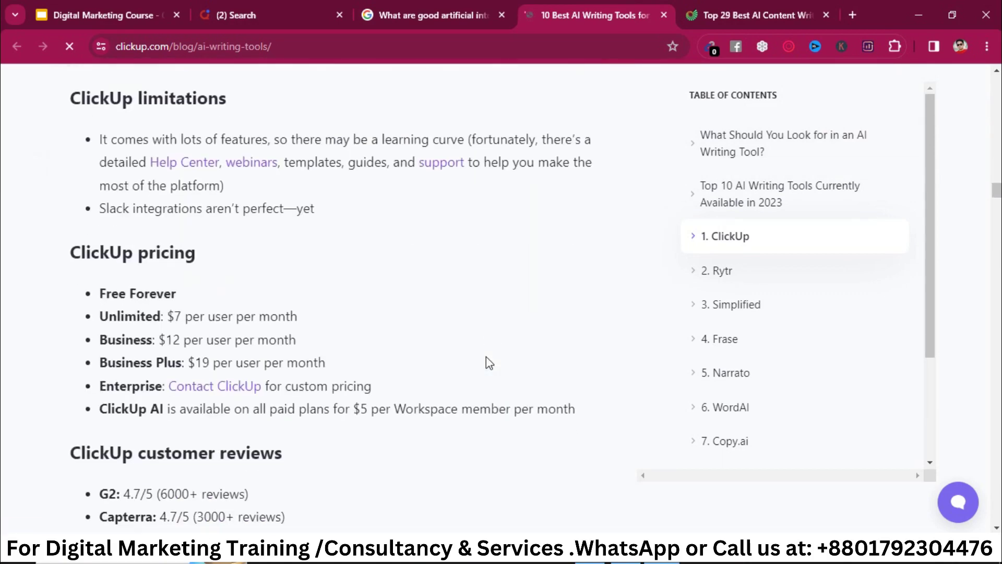
pyautogui.scroll(2, 489, 362)
# Open the Blogger dashboard in a new browser tab.
pyautogui.click(767, 7)
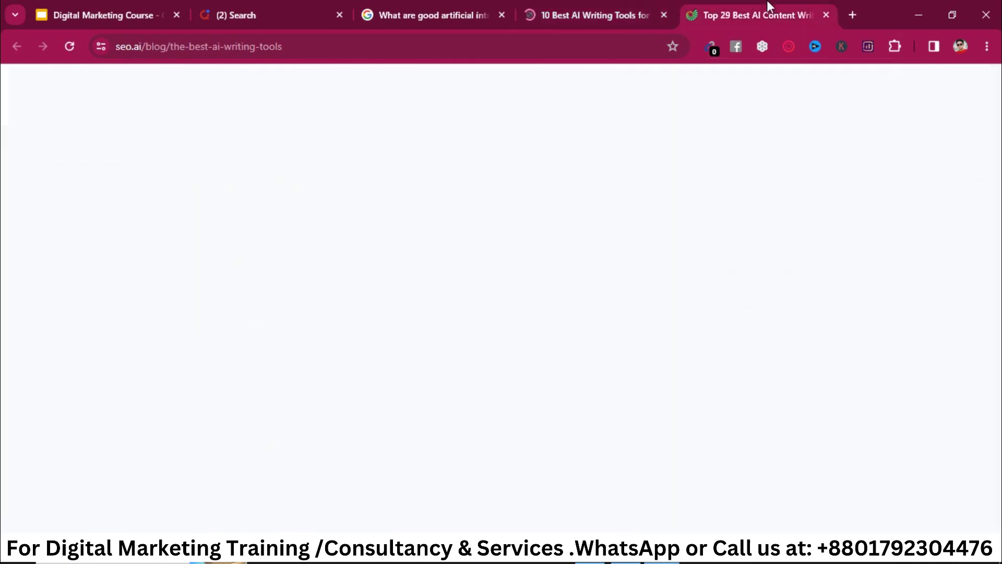
pyautogui.click(852, 16)
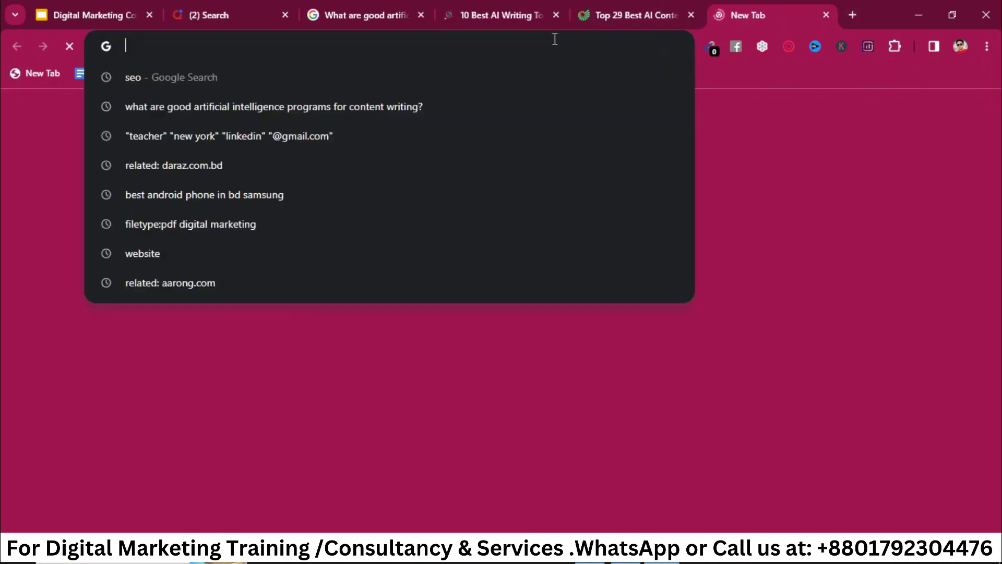
pyautogui.write('bl')
pyautogui.press('Return')
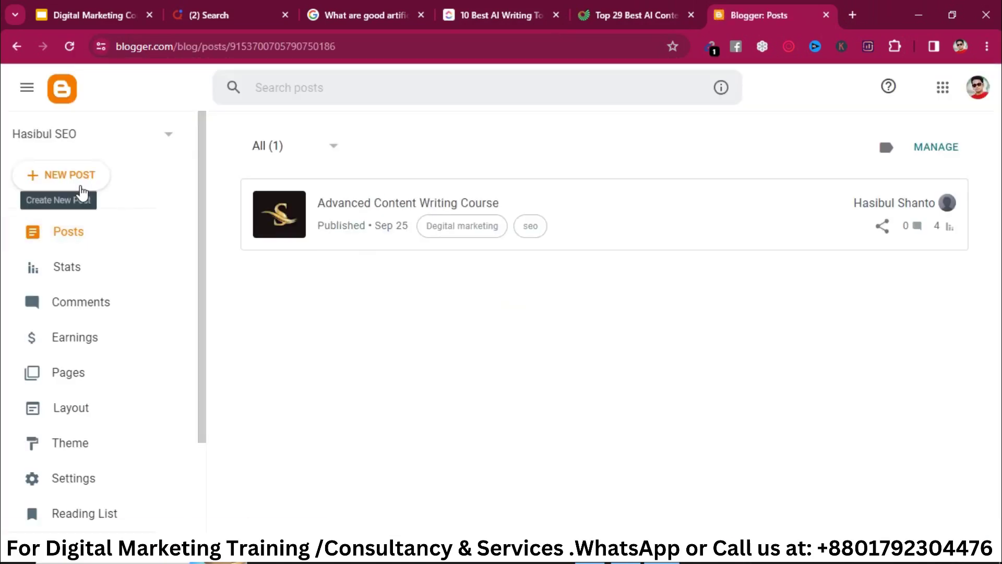
# Create a new blog post, switch its editor to Compose view and place the cursor in the empty body.
pyautogui.click(78, 177)
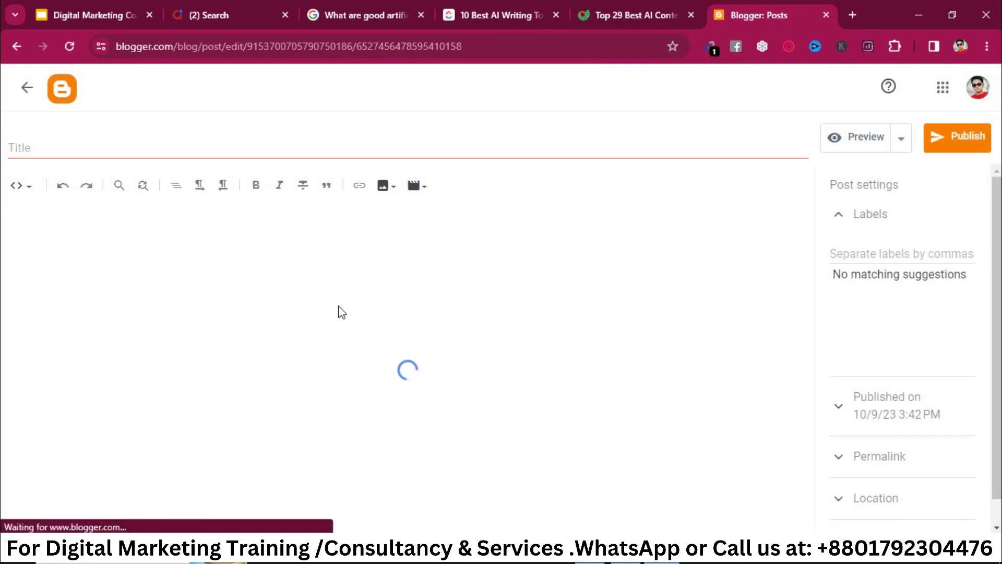
pyautogui.click(25, 189)
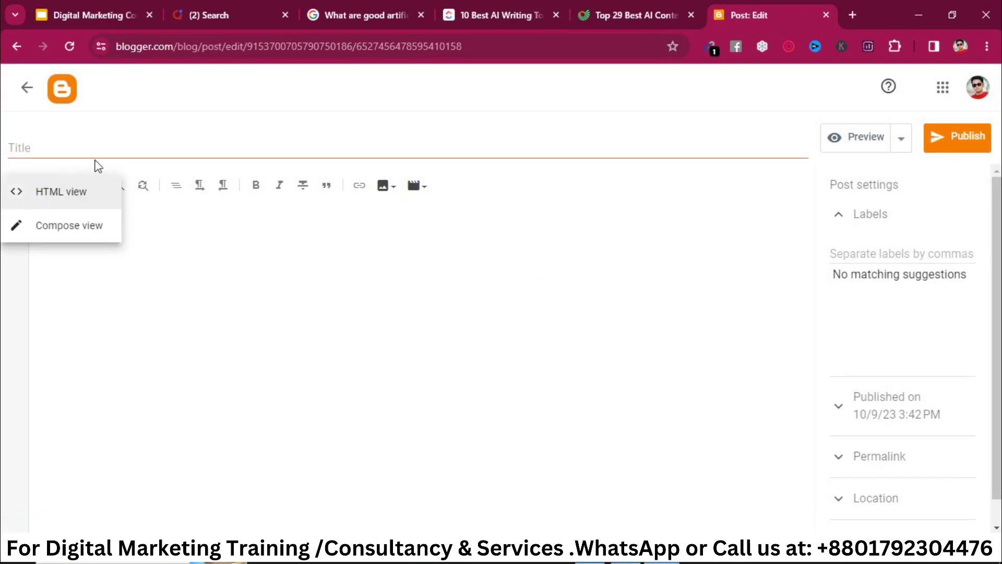
pyautogui.click(68, 232)
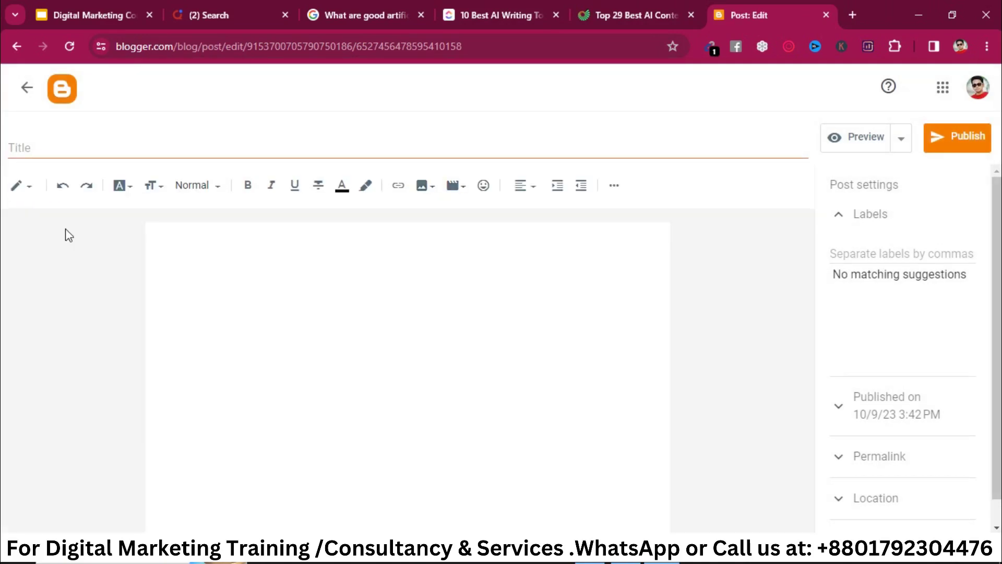
pyautogui.click(292, 264)
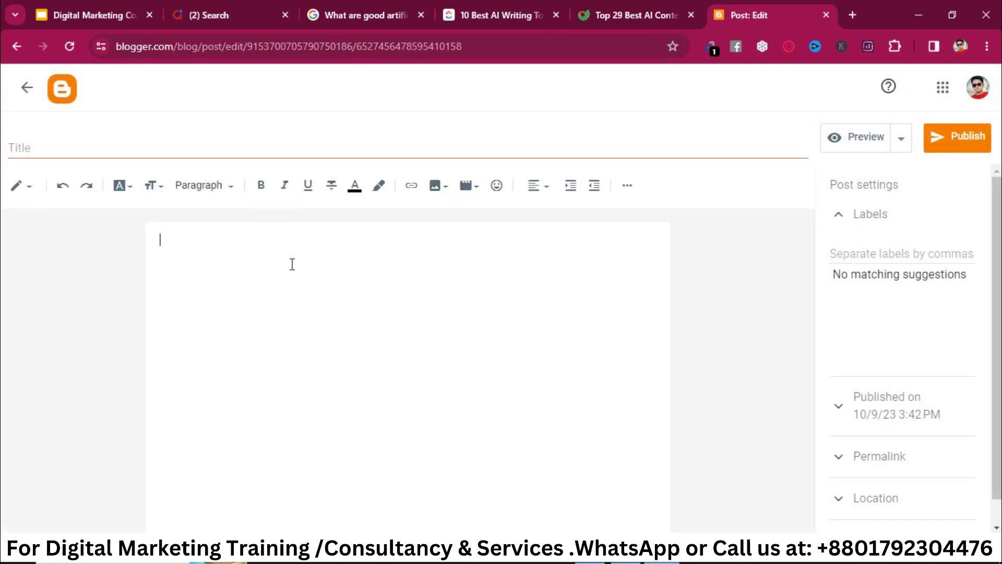
# Copy the paragraph starting "ClickUp, the all-in-one productivity platform" from the ClickUp article and paste it into the Blogger post body.
pyautogui.click(405, 6)
pyautogui.click(511, 7)
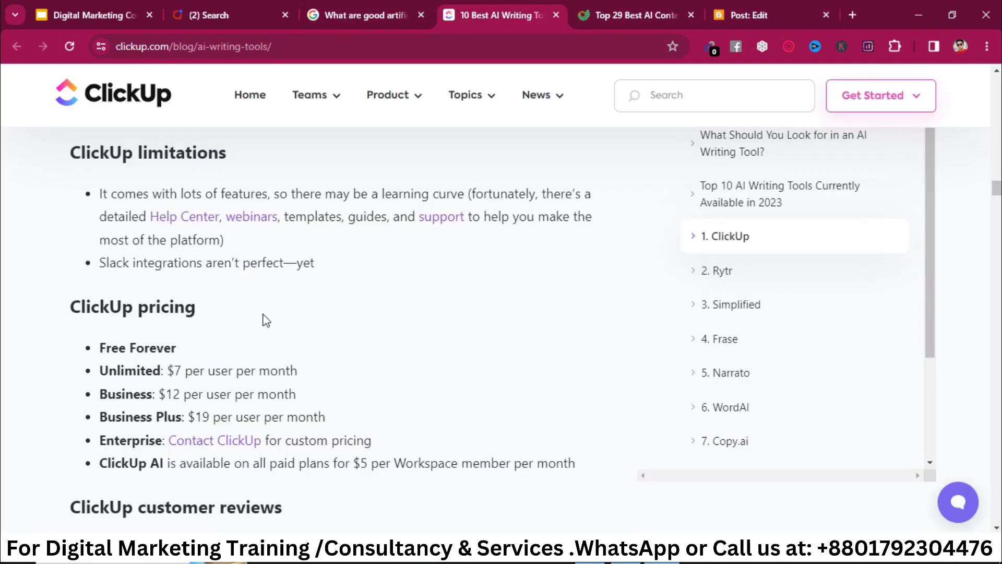
pyautogui.scroll(15, 267, 319)
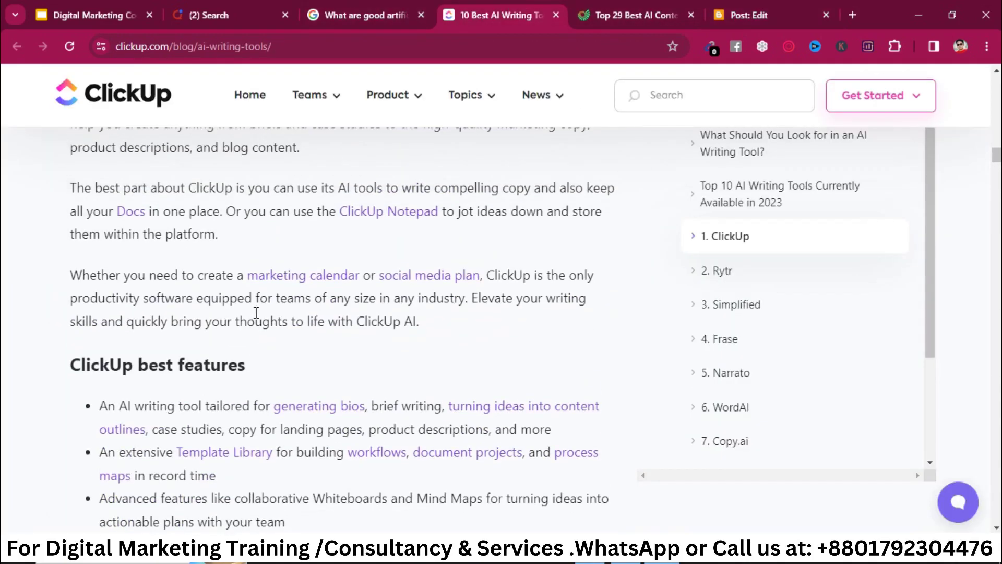
pyautogui.scroll(4, 501, 271)
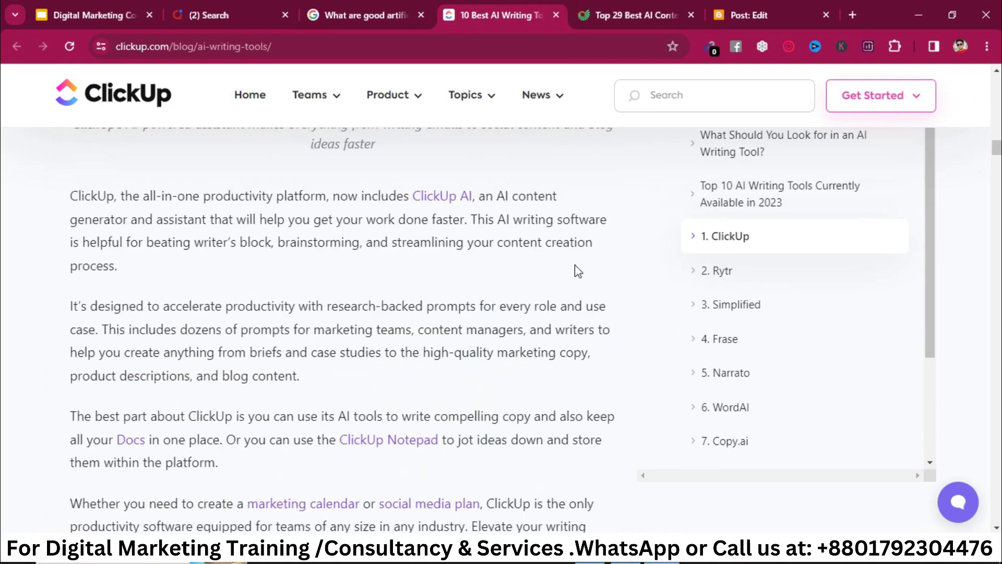
pyautogui.moveTo(125, 269); pyautogui.dragTo(67, 199)
pyautogui.hotkey('ctrl', 'c')
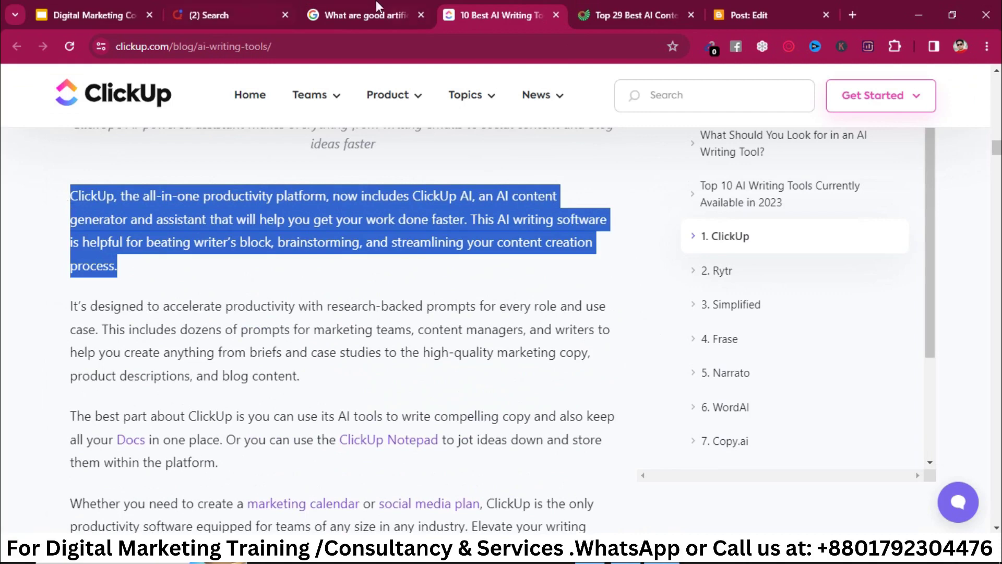
pyautogui.click(747, 14)
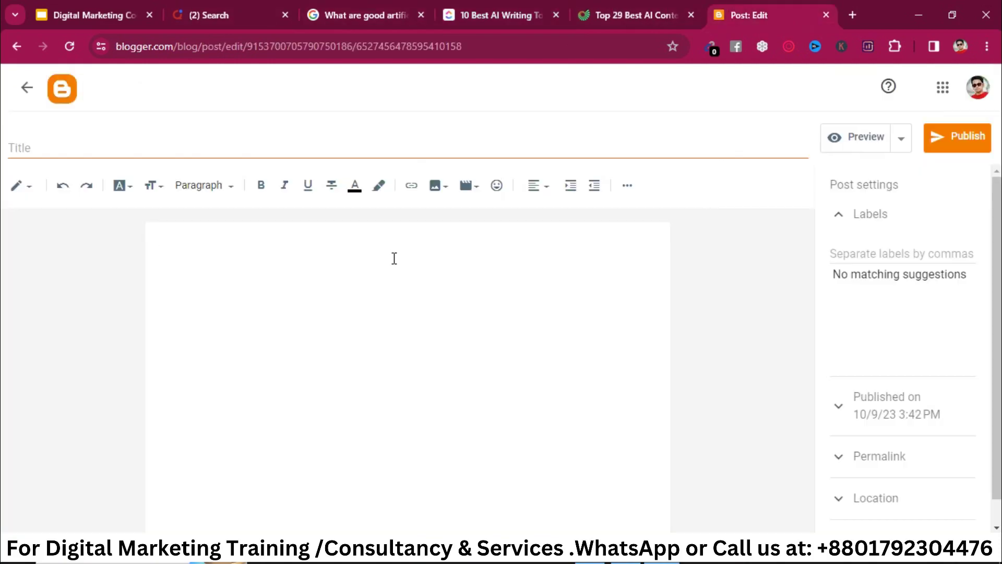
pyautogui.hotkey('ctrl', 'v')
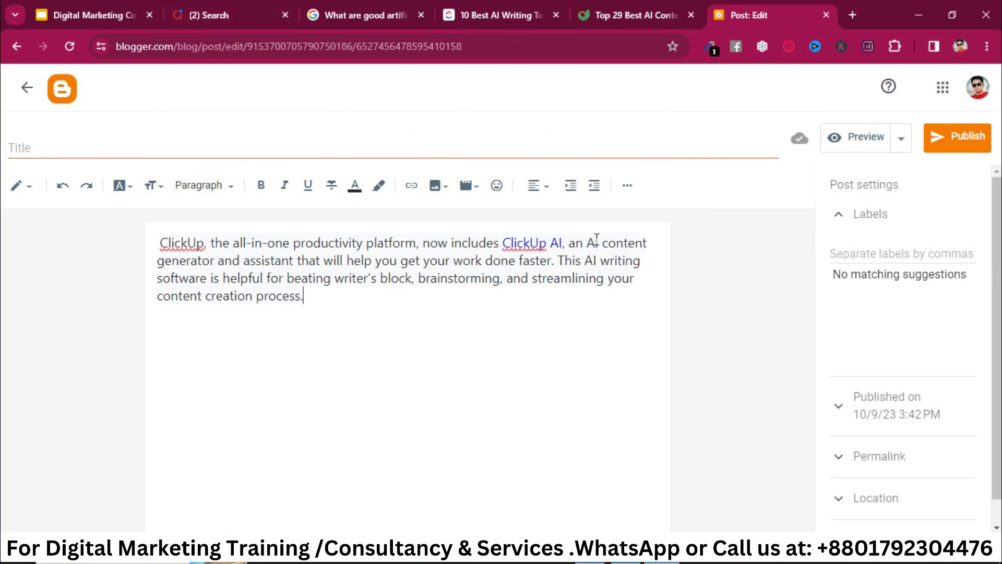
# Capture a screenshot of the same introductory ClickUp paragraph in the ClickUp article and copy it to the clipboard.
pyautogui.click(648, 12)
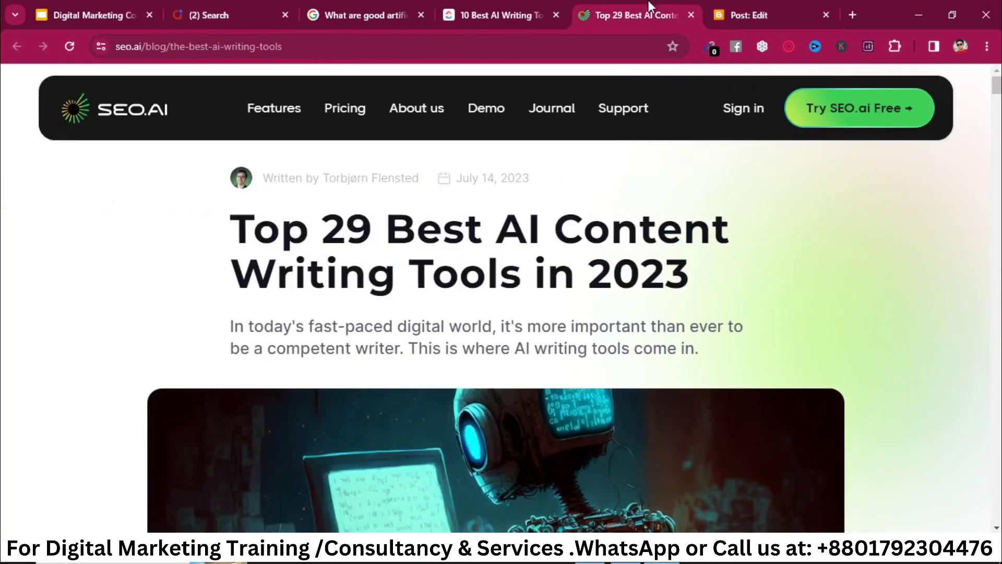
pyautogui.click(538, 10)
pyautogui.click(559, 271)
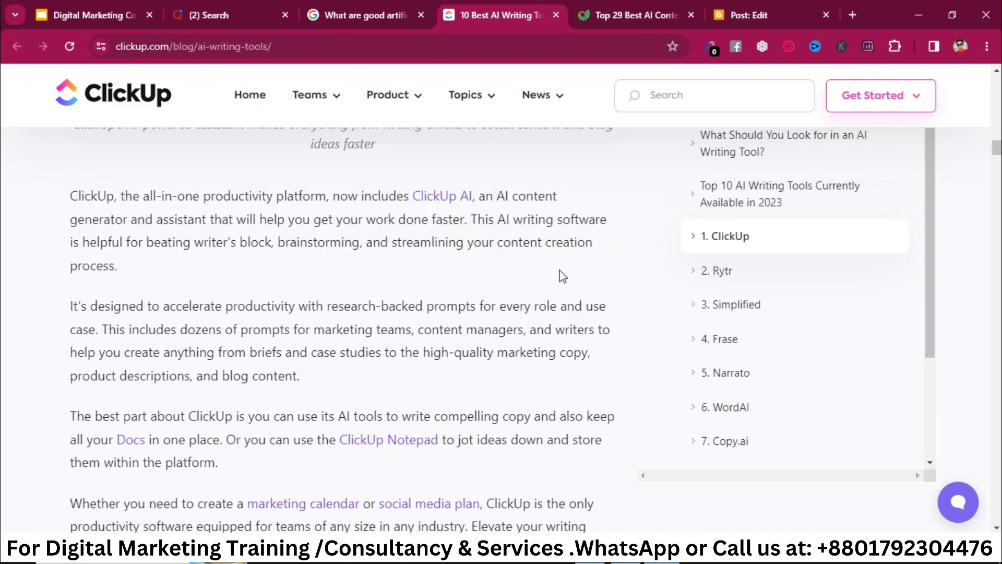
pyautogui.press('Print')
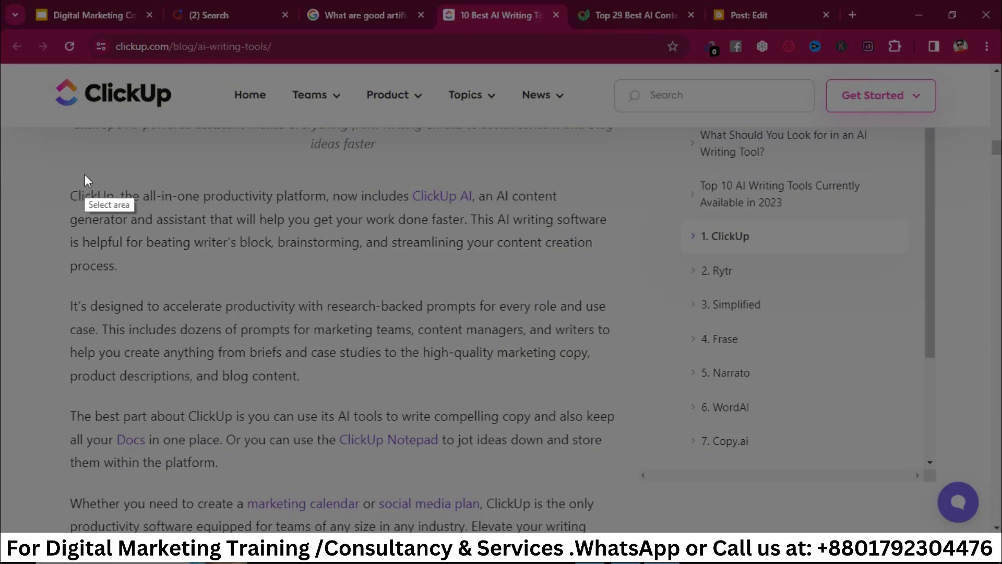
pyautogui.moveTo(65, 182)
pyautogui.mouseDown()
pyautogui.moveTo(483, 334)
pyautogui.moveTo(621, 280)
pyautogui.mouseUp()
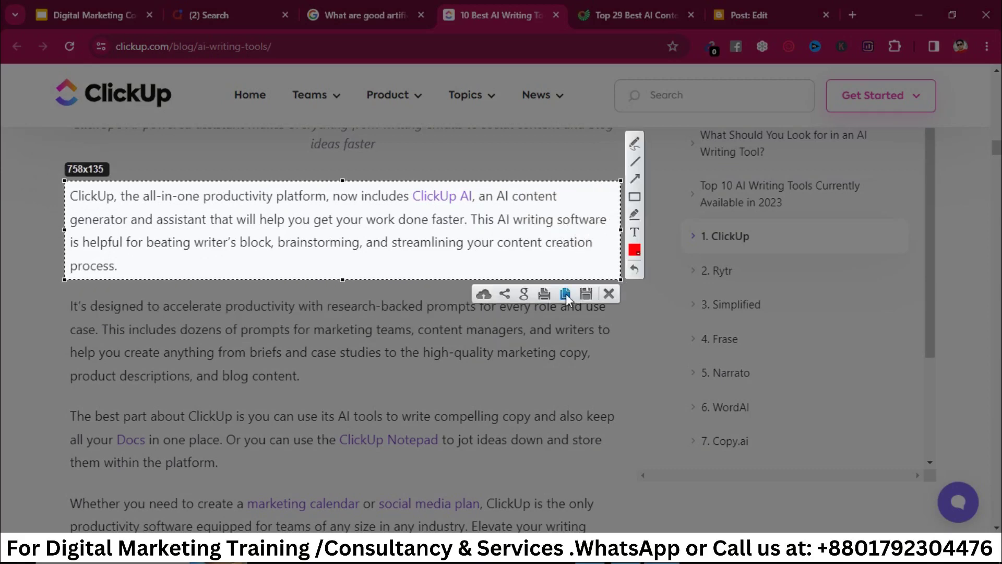
pyautogui.hotkey('ctrl', 'c')
# Paste the captured screenshot on a new line below the paragraph in the Blogger post.
pyautogui.click(744, 12)
pyautogui.click(449, 296)
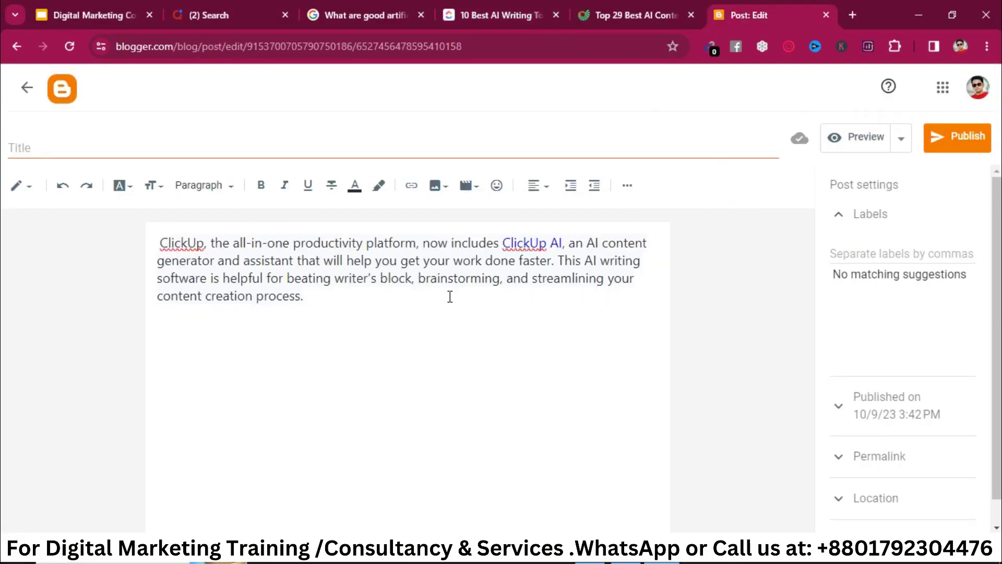
pyautogui.press('Return')
pyautogui.hotkey('ctrl', 'v')
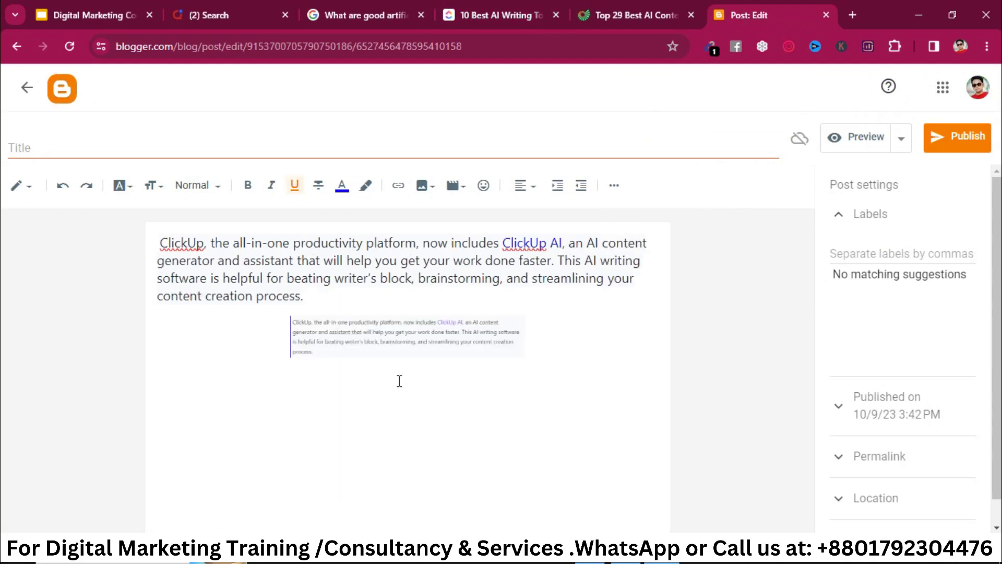
# Enlarge the pasted screenshot so that it nearly fills the width of the post body without overflowing.
pyautogui.click(415, 346)
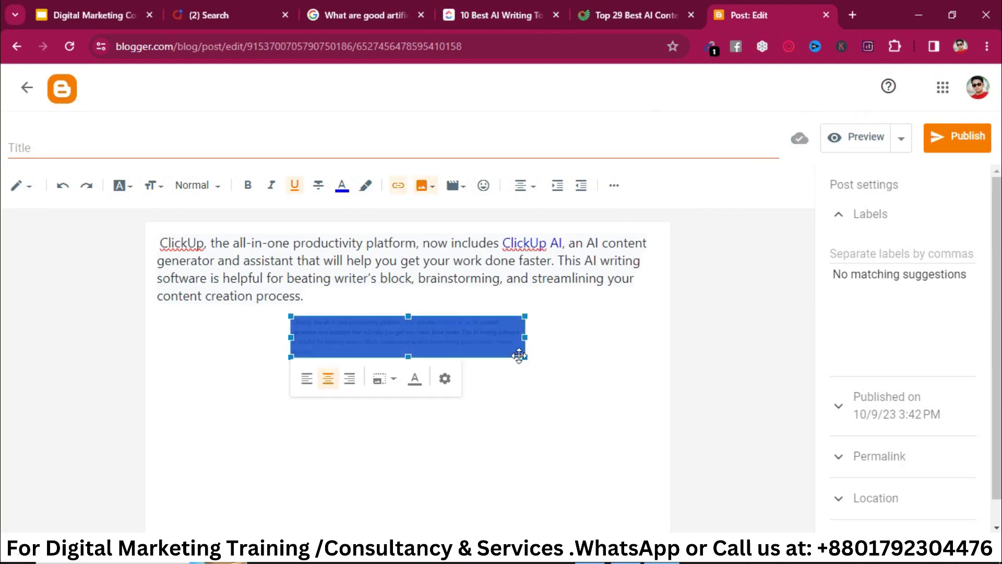
pyautogui.moveTo(524, 356); pyautogui.dragTo(746, 453)
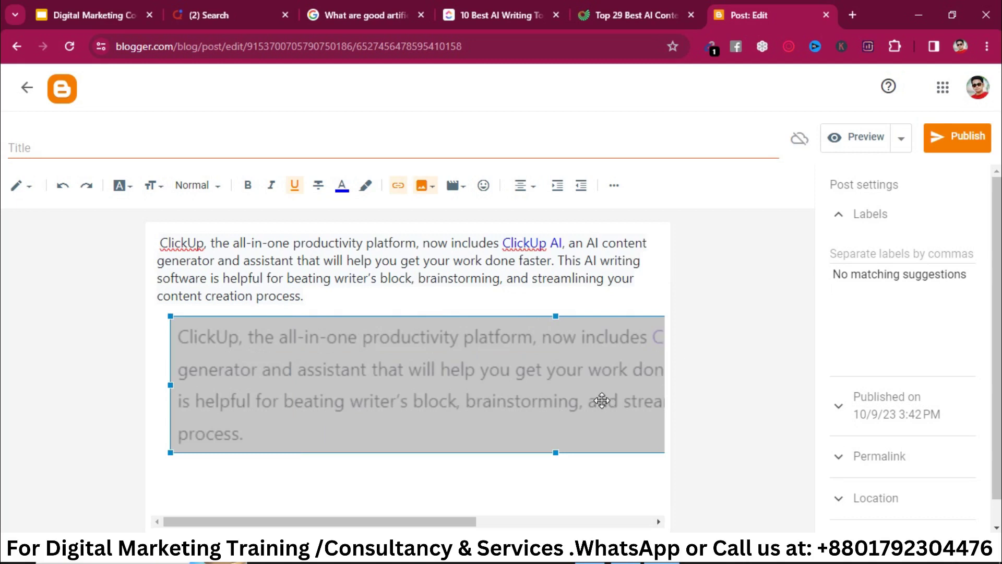
pyautogui.click(561, 388)
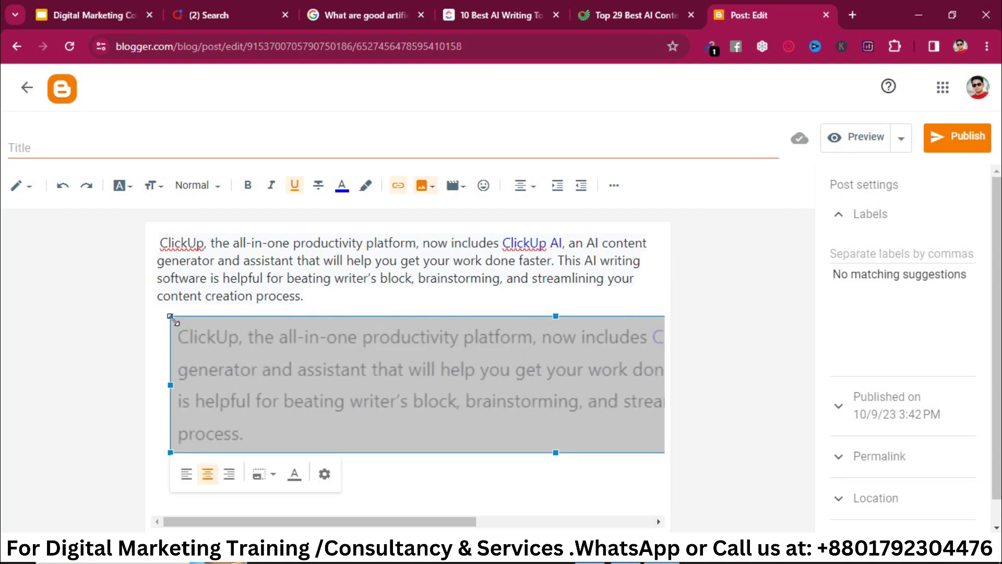
pyautogui.moveTo(170, 316); pyautogui.dragTo(238, 340)
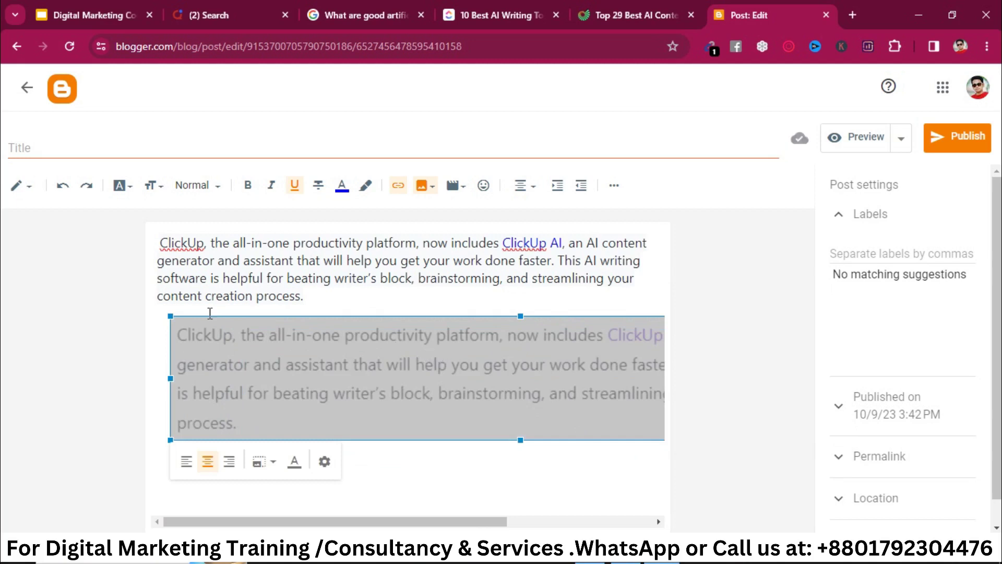
pyautogui.moveTo(170, 316); pyautogui.dragTo(245, 330)
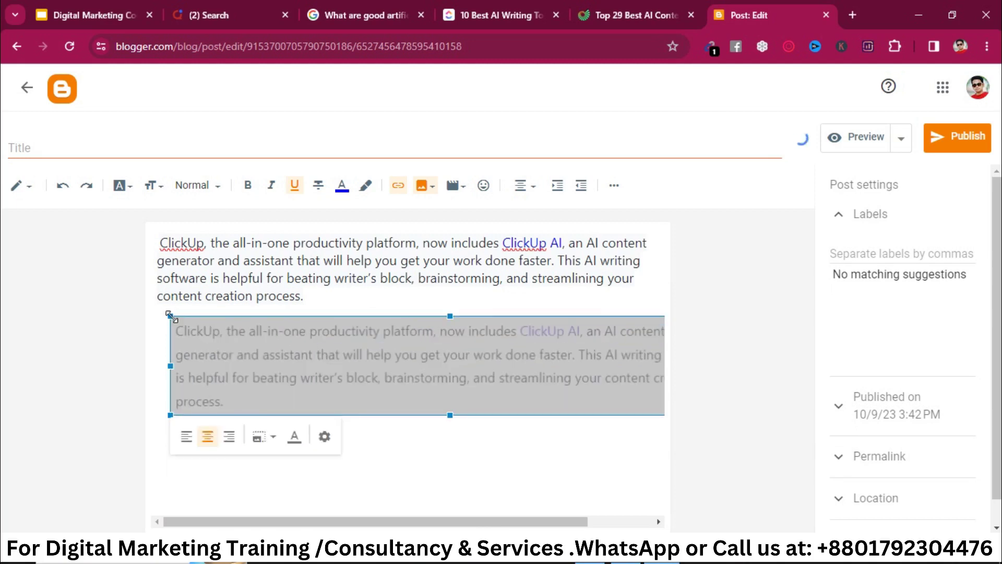
pyautogui.moveTo(171, 315); pyautogui.dragTo(254, 342)
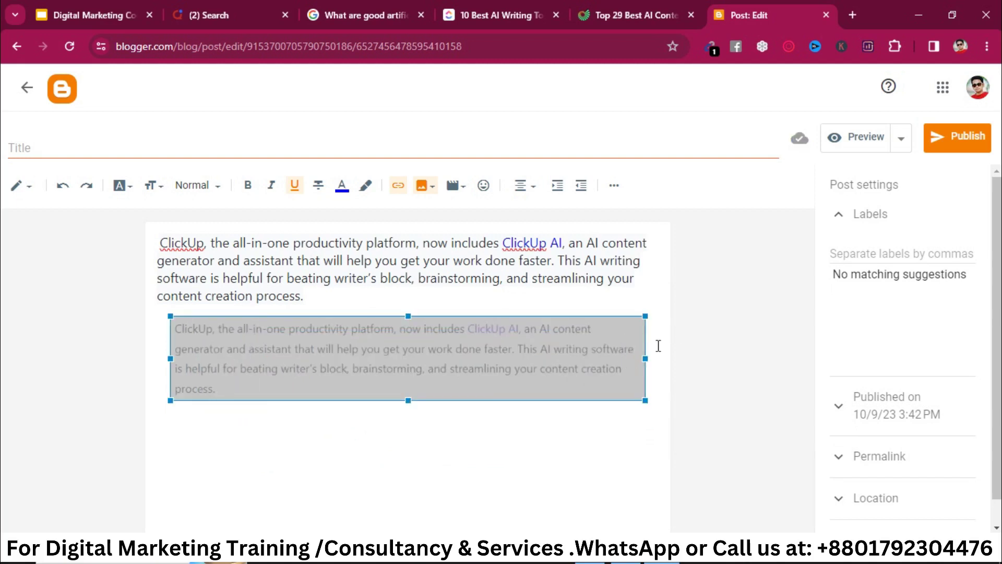
# Justify the pasted ClickUp text paragraph above the screenshot.
pyautogui.click(594, 261)
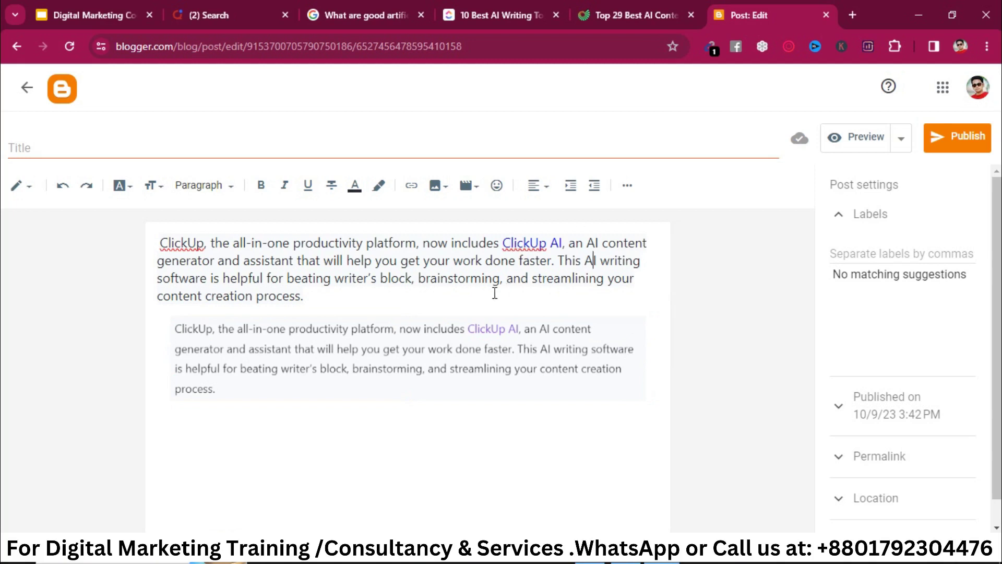
pyautogui.tripleClick(462, 270)
pyautogui.click(547, 185)
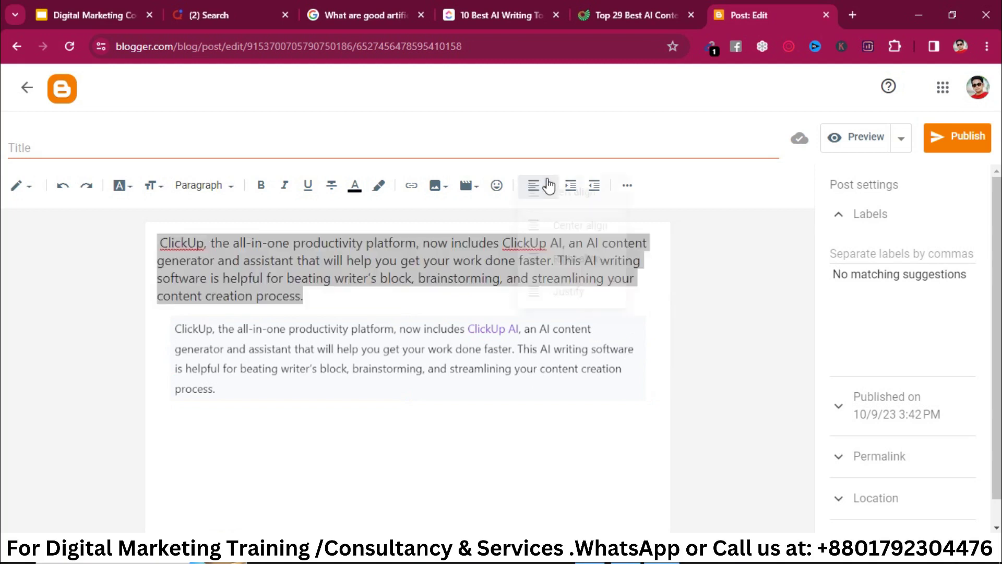
pyautogui.click(563, 295)
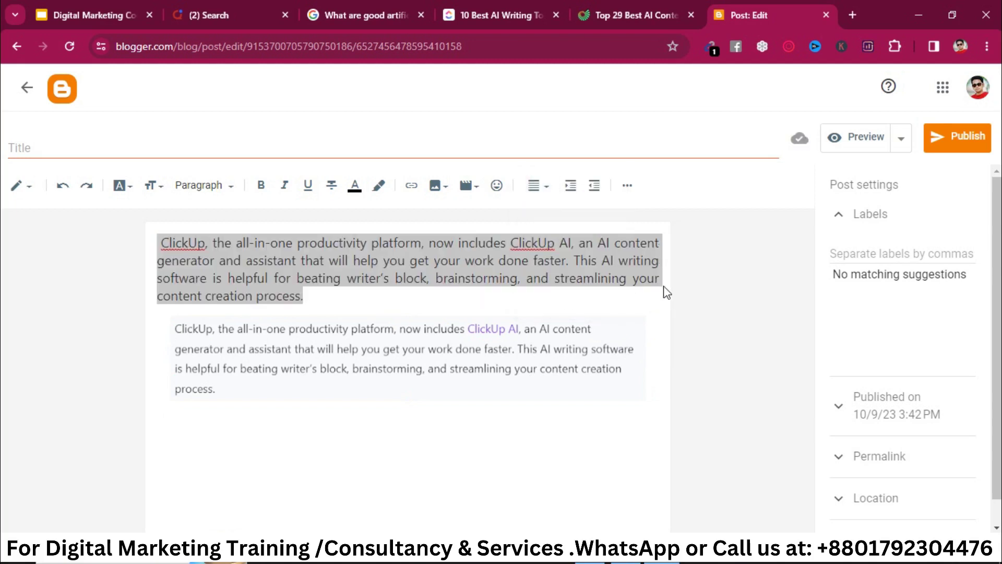
pyautogui.click(594, 275)
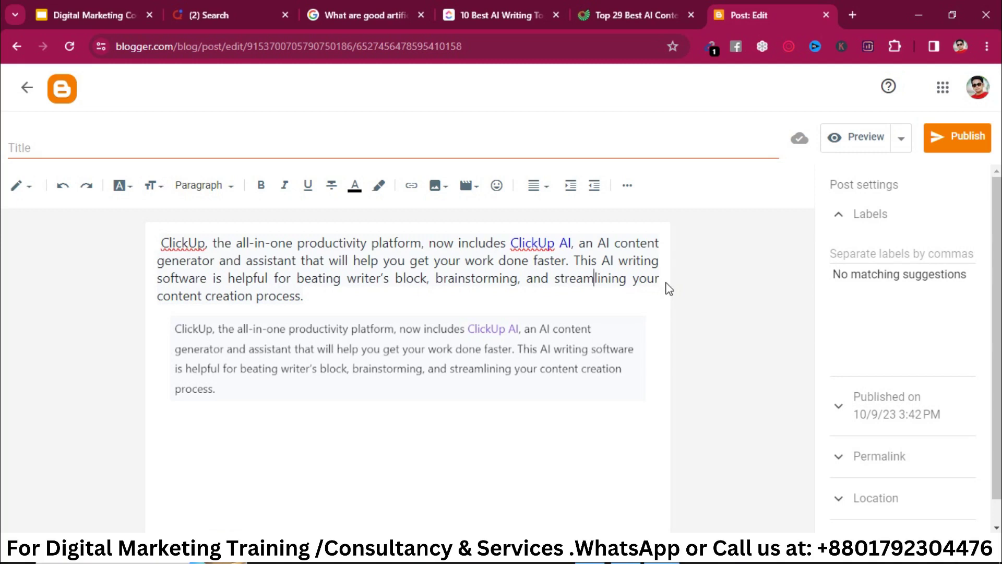
# Open the page source of the ClickUp AI writing tools article by adding the prefix view-source: to its web address.
pyautogui.click(608, 7)
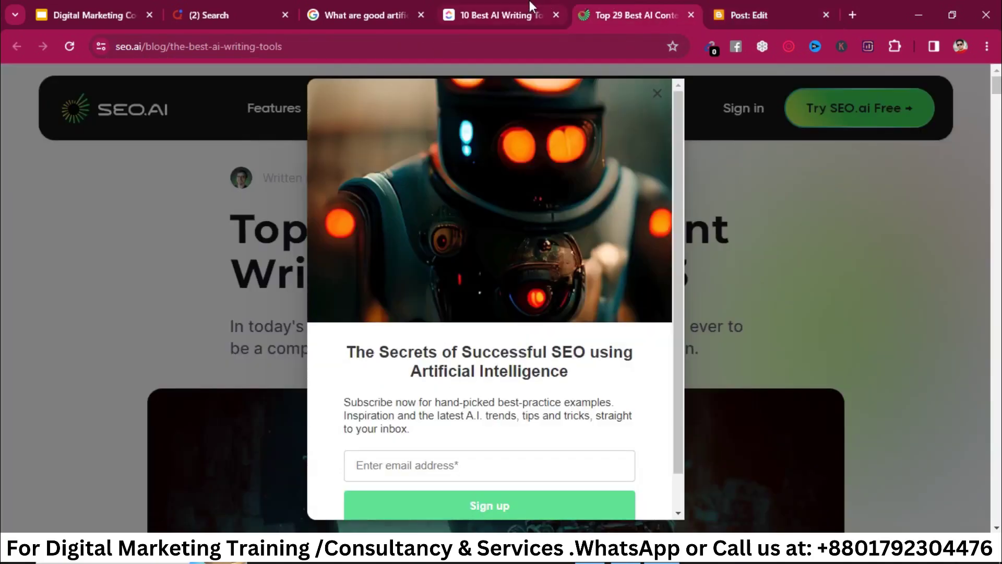
pyautogui.click(529, 1)
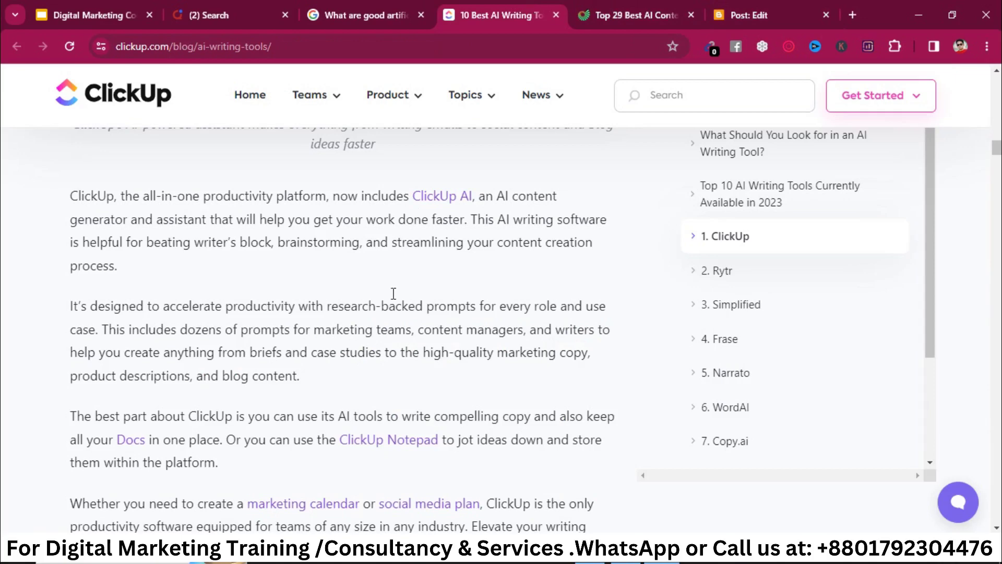
pyautogui.scroll(-7, 394, 293)
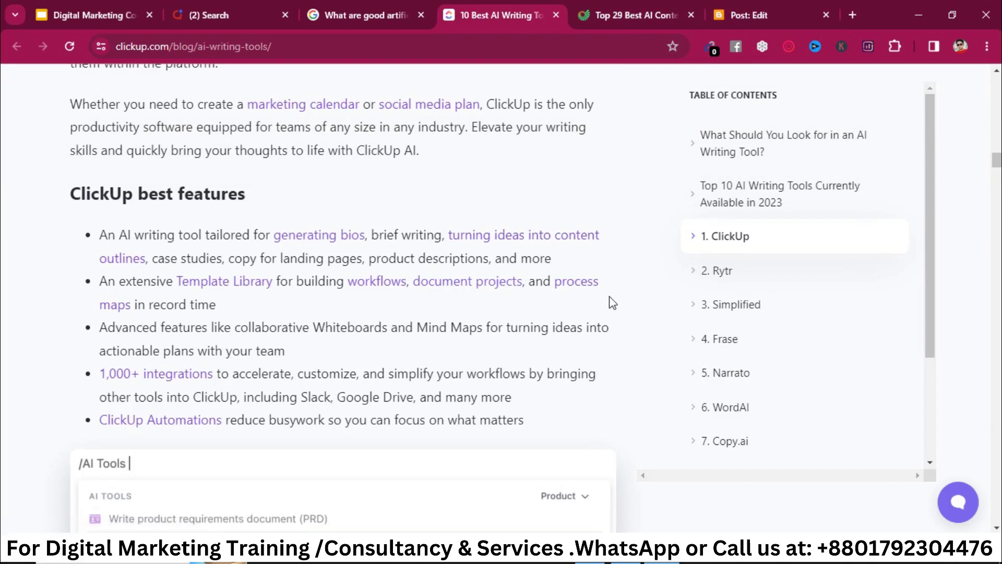
pyautogui.click(127, 47)
pyautogui.click(128, 47)
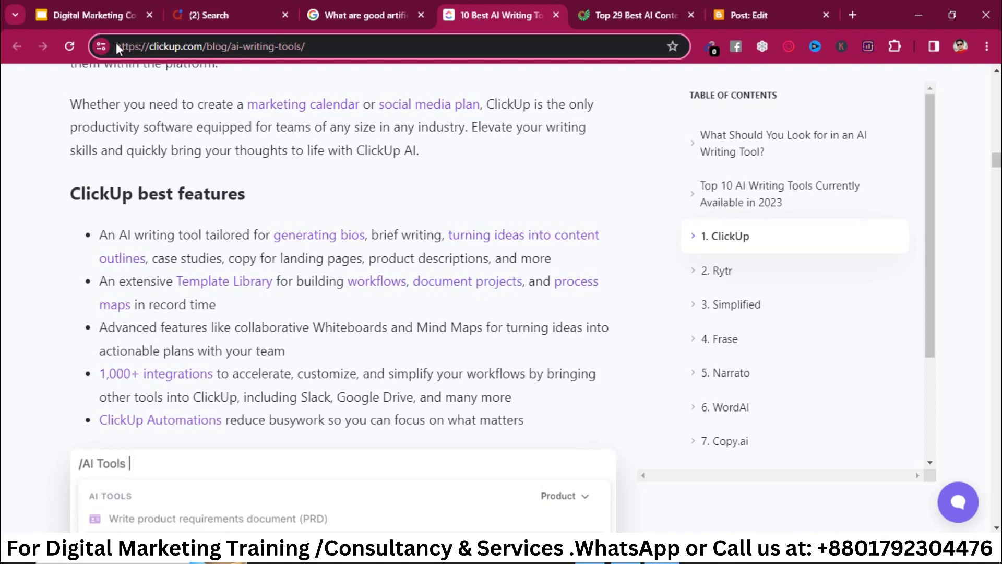
pyautogui.write('vi')
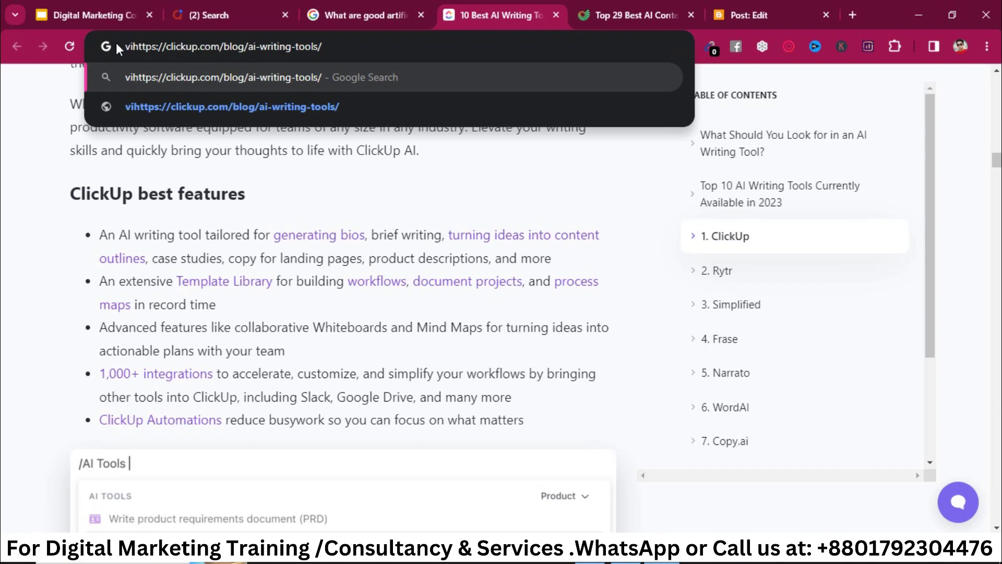
pyautogui.write('e')
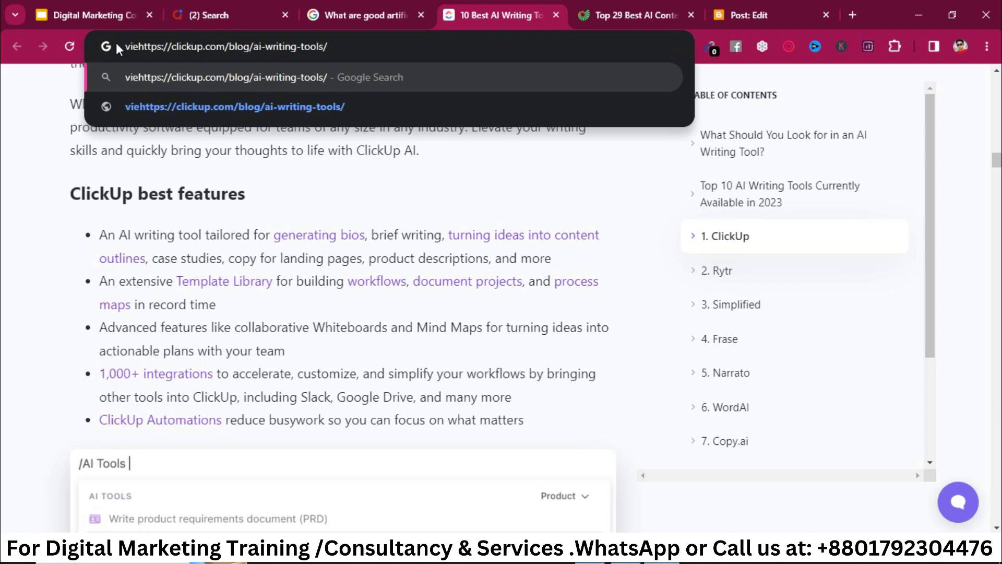
pyautogui.write('u-')
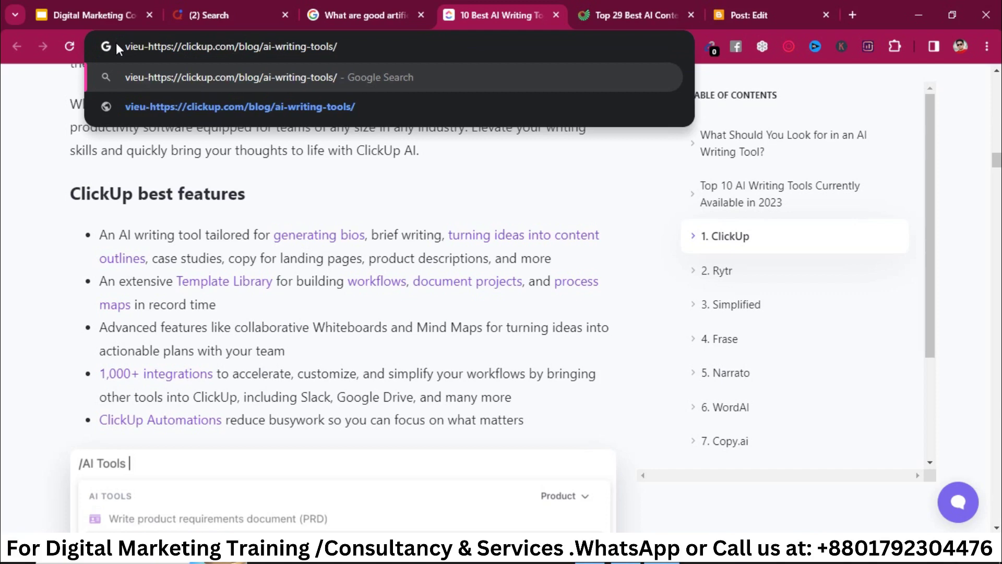
pyautogui.press('BackSpace')
pyautogui.press('BackSpace')
pyautogui.write('w')
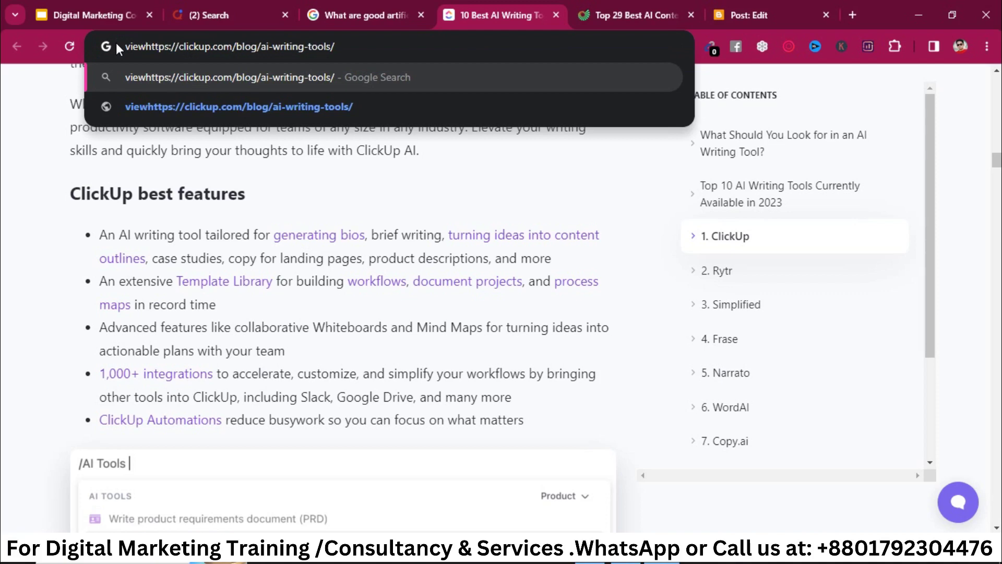
pyautogui.write('-so')
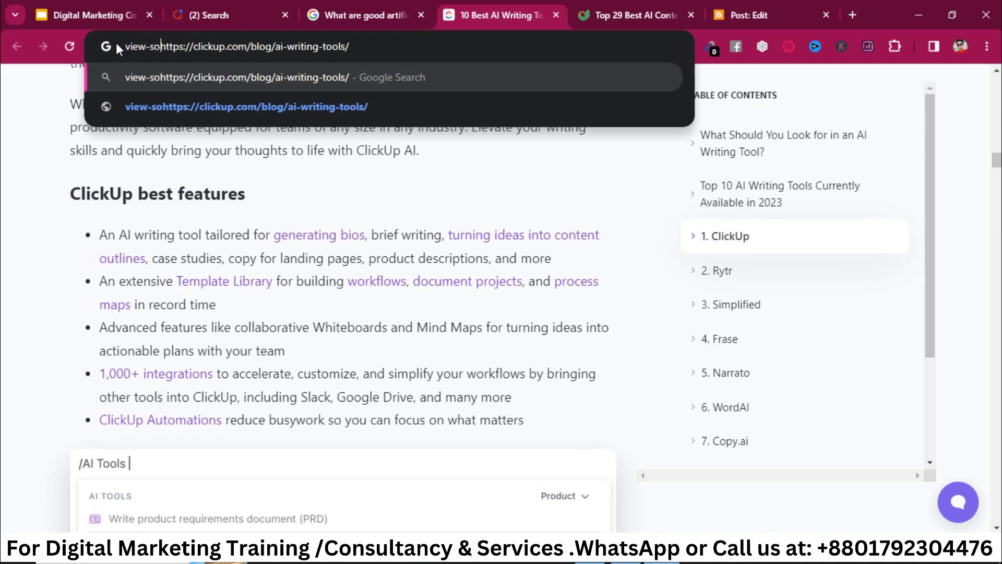
pyautogui.write('ur')
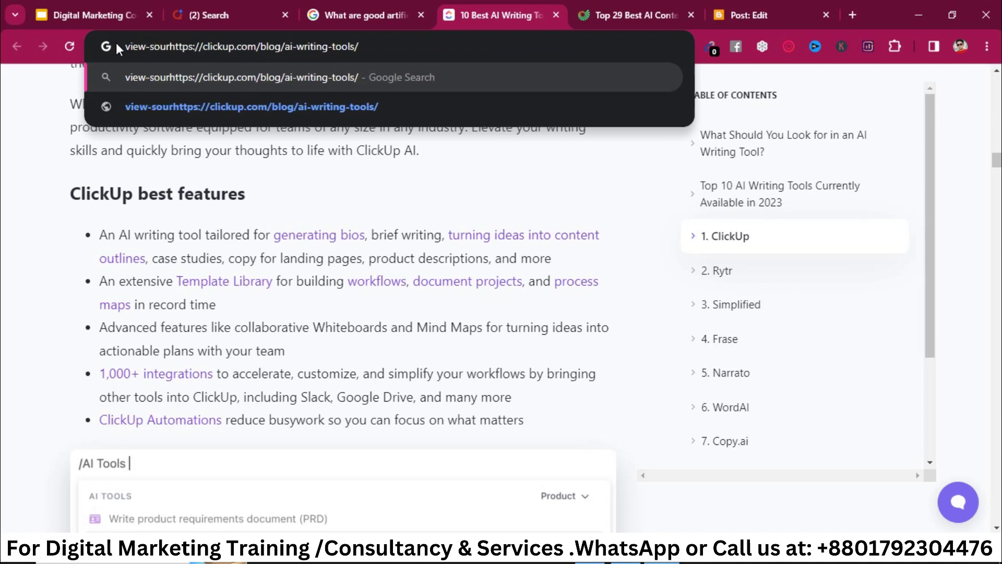
pyautogui.write('ce')
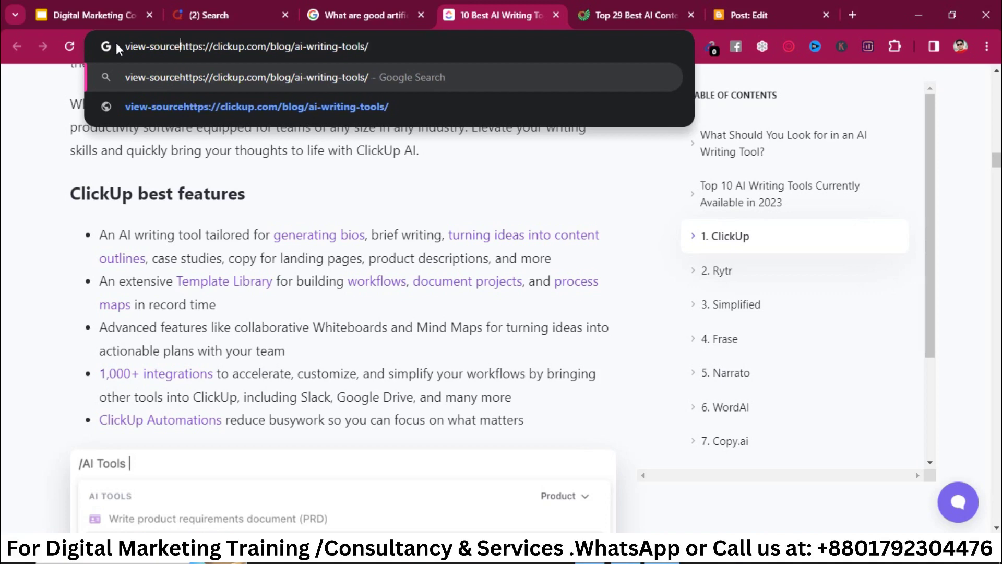
pyautogui.write(':')
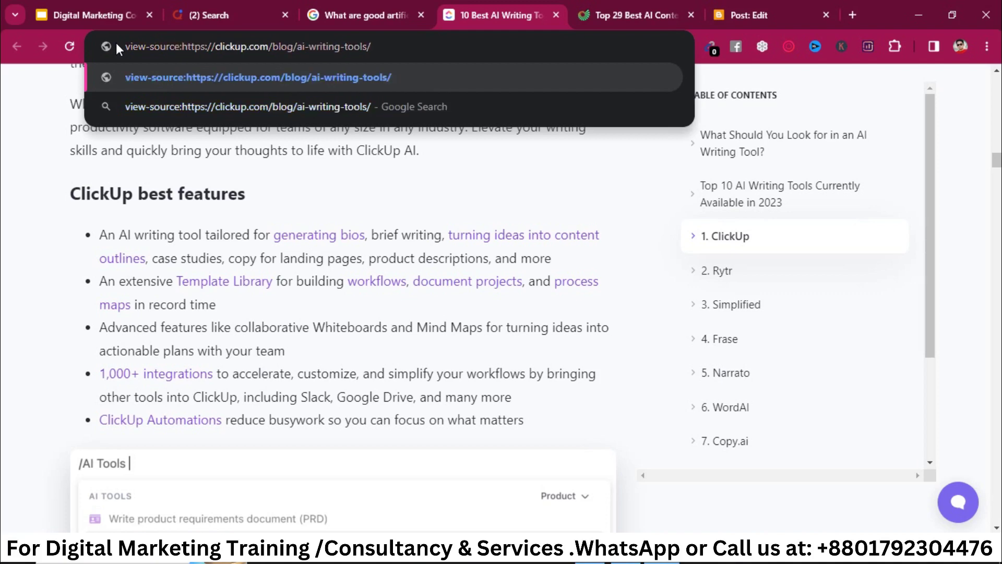
pyautogui.press('Return')
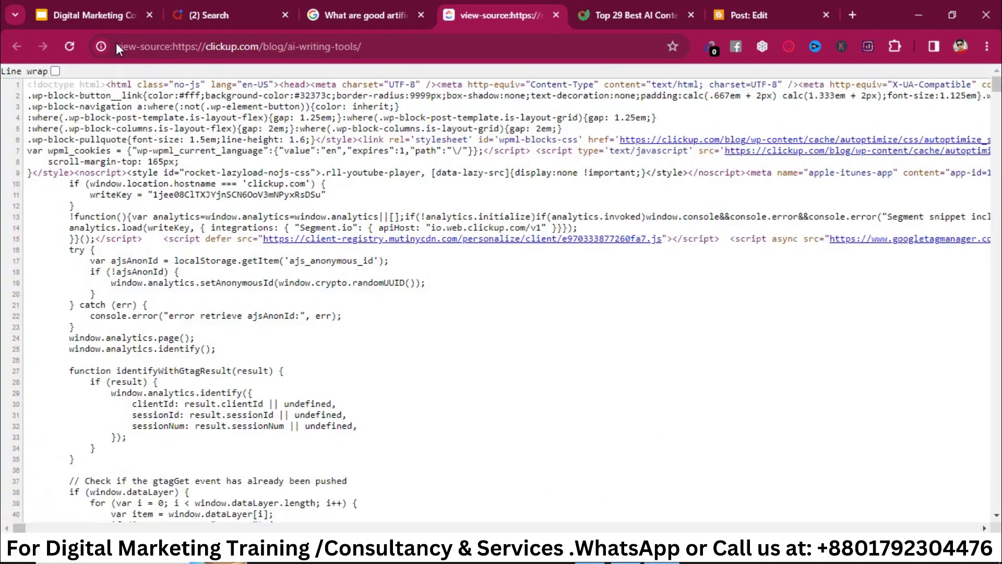
# Search the article's source code for "nofollow", go through the first several matches including the Rytr and Simplified links, and end the search.
pyautogui.hotkey('ctrl', 'f')
pyautogui.write('no')
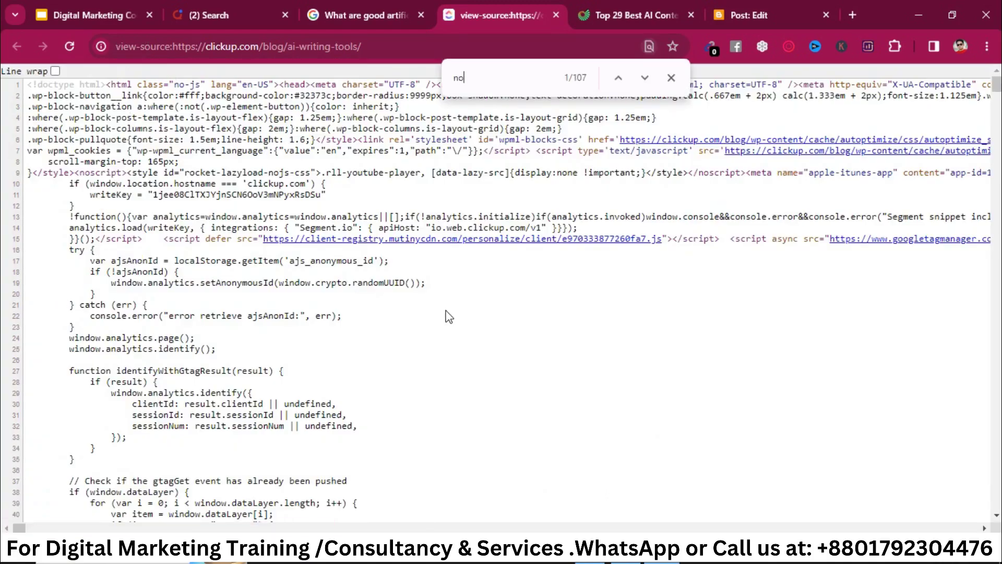
pyautogui.write('follow')
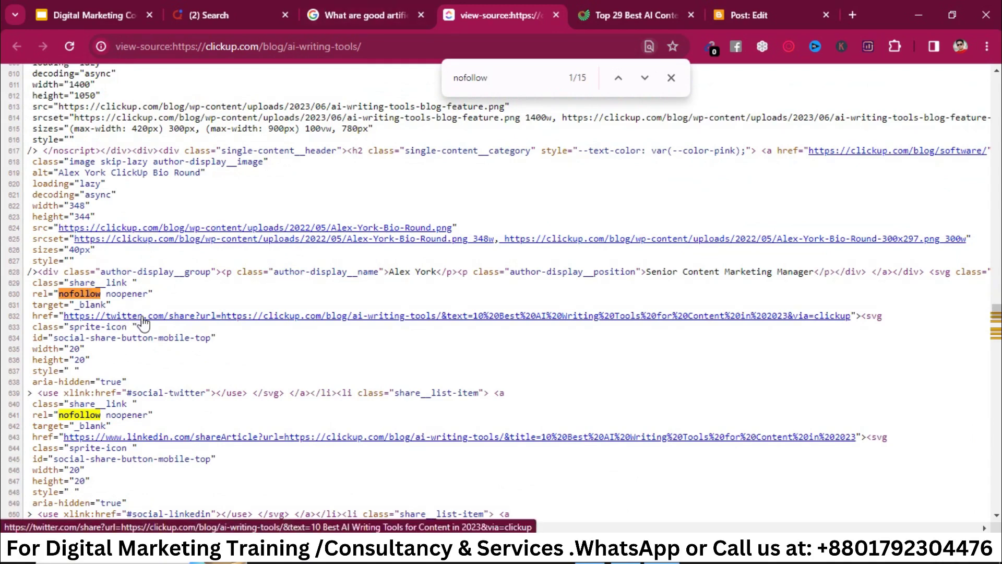
pyautogui.moveTo(666, 3)
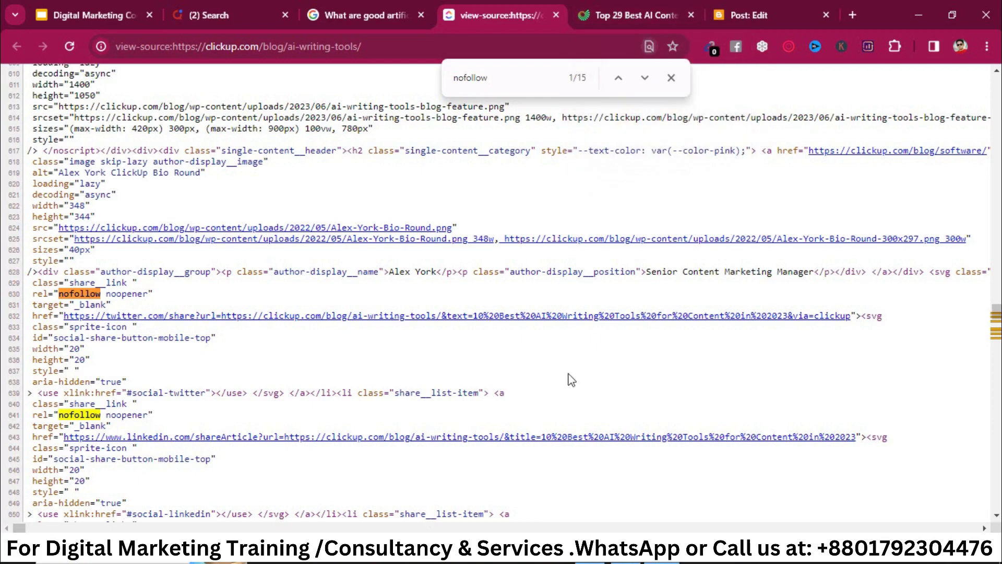
pyautogui.press('Return')
pyautogui.press('Return')
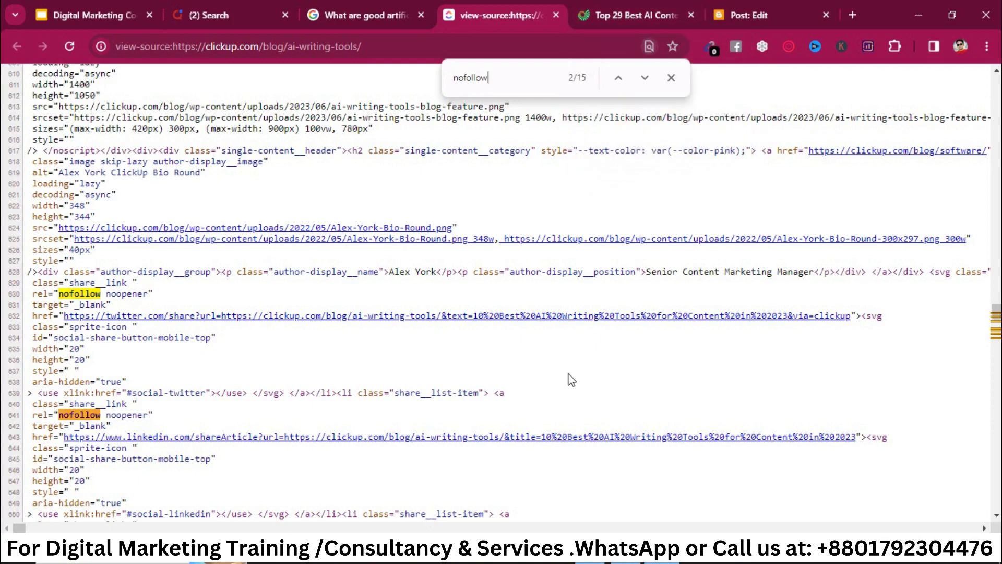
pyautogui.press('Return')
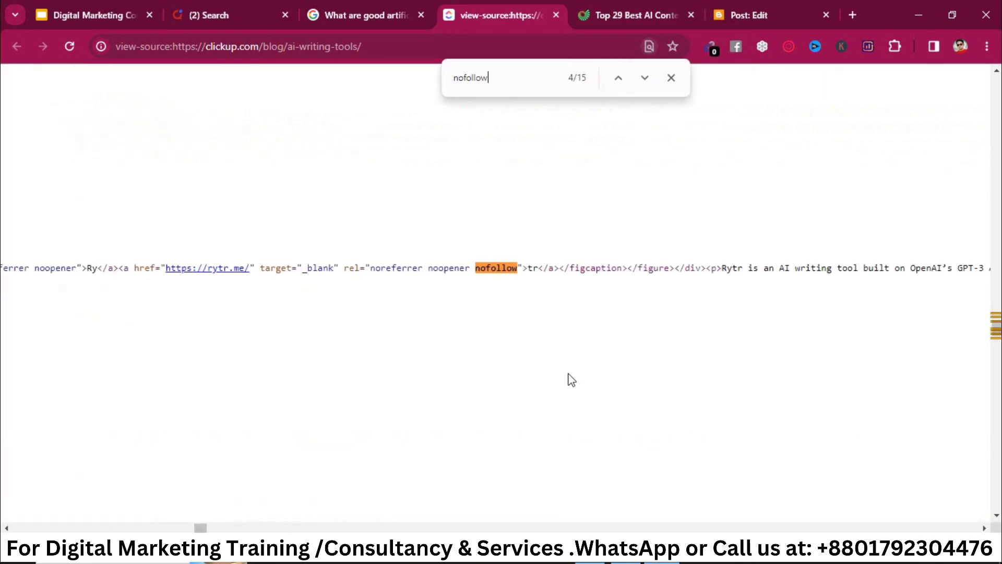
pyautogui.press('Return')
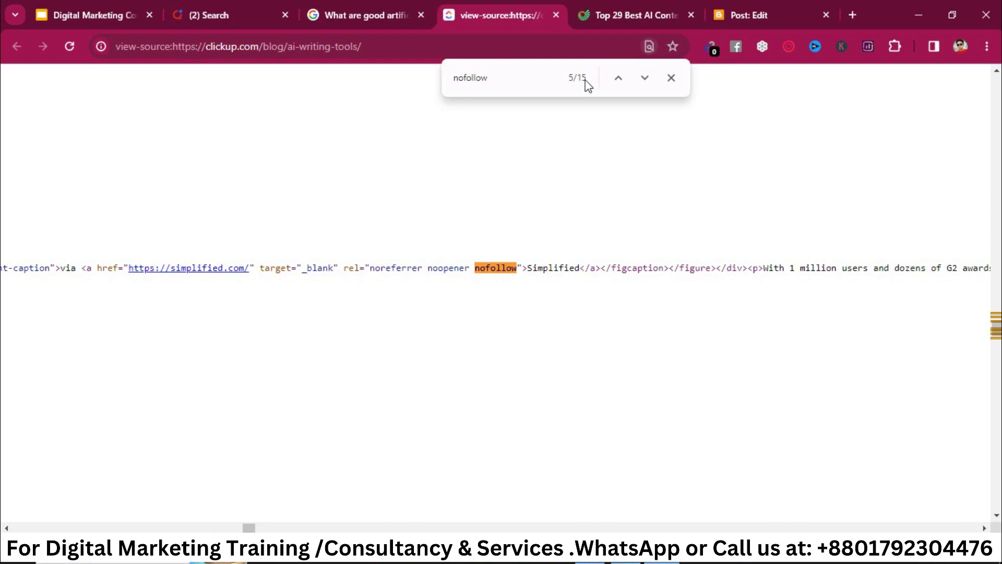
pyautogui.click(671, 78)
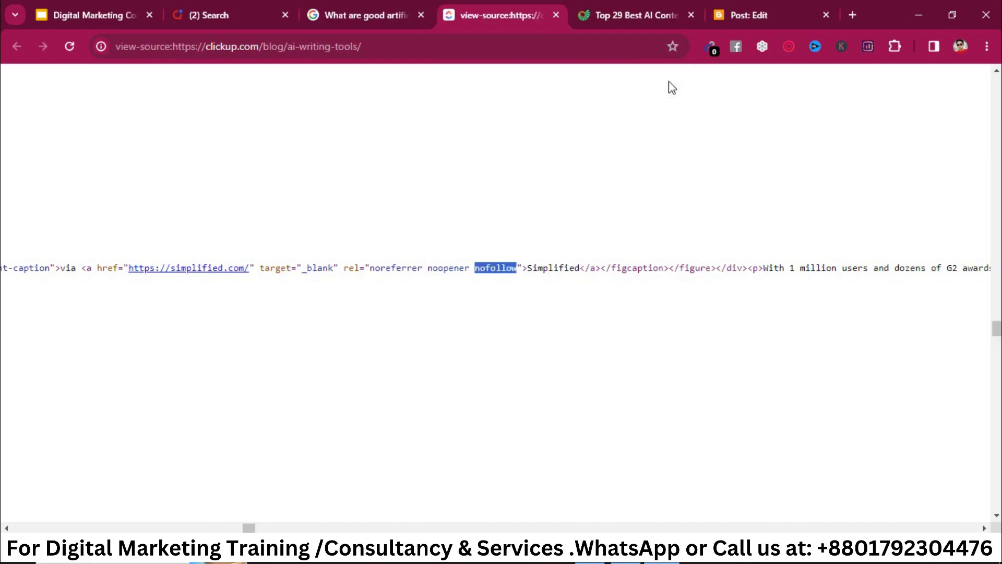
# Switch to the SEO.AI article on AI content writing tools and dismiss its newsletter sign-up popup.
pyautogui.click(378, 1)
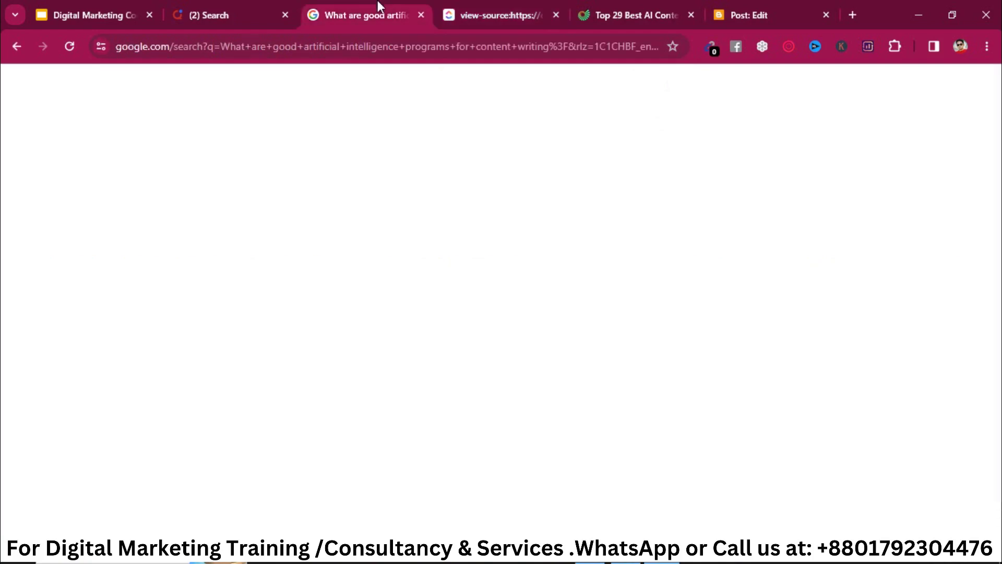
pyautogui.click(599, 8)
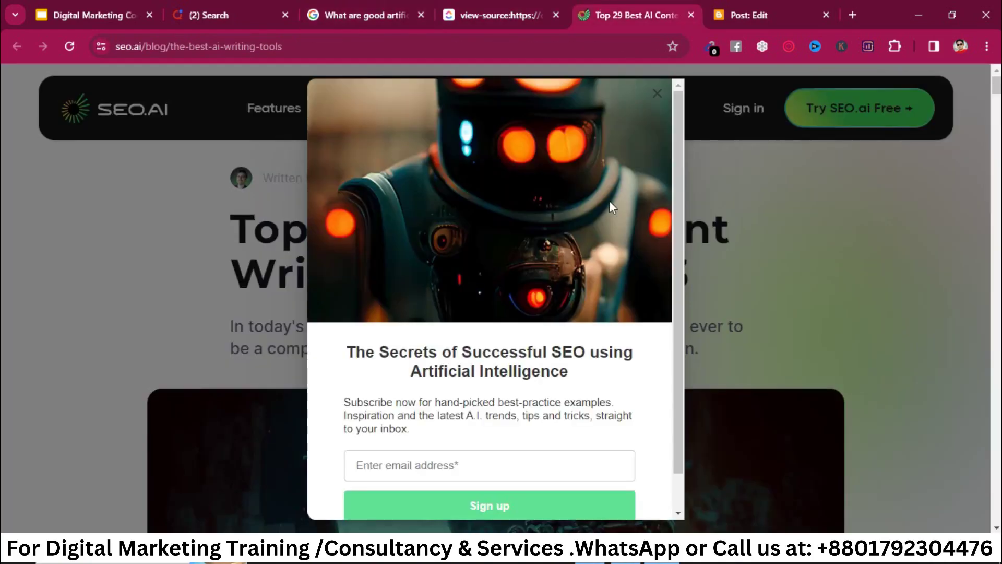
pyautogui.click(657, 99)
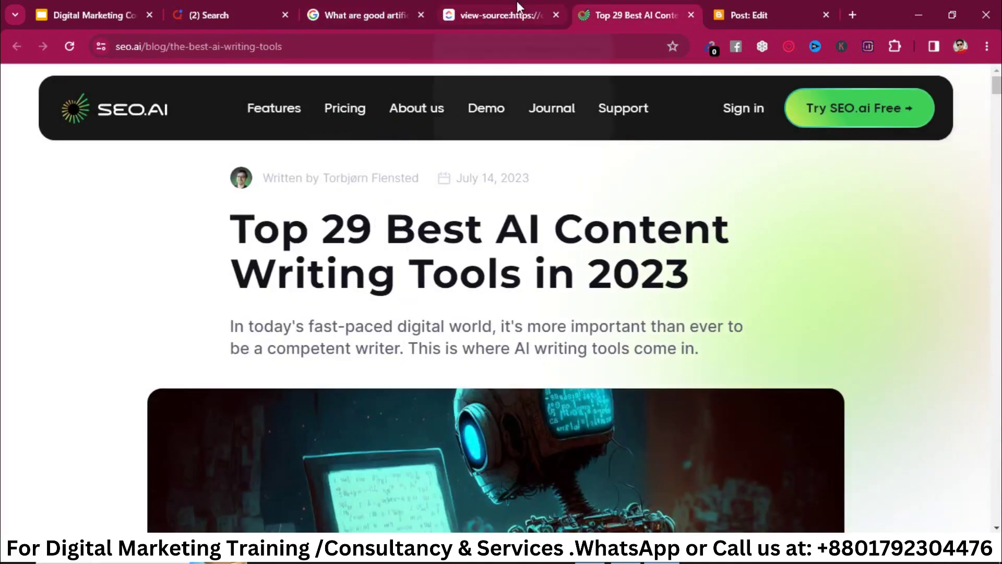
# Return from the source code to the normal ClickUp article by removing the view-source: prefix from its address.
pyautogui.click(478, 1)
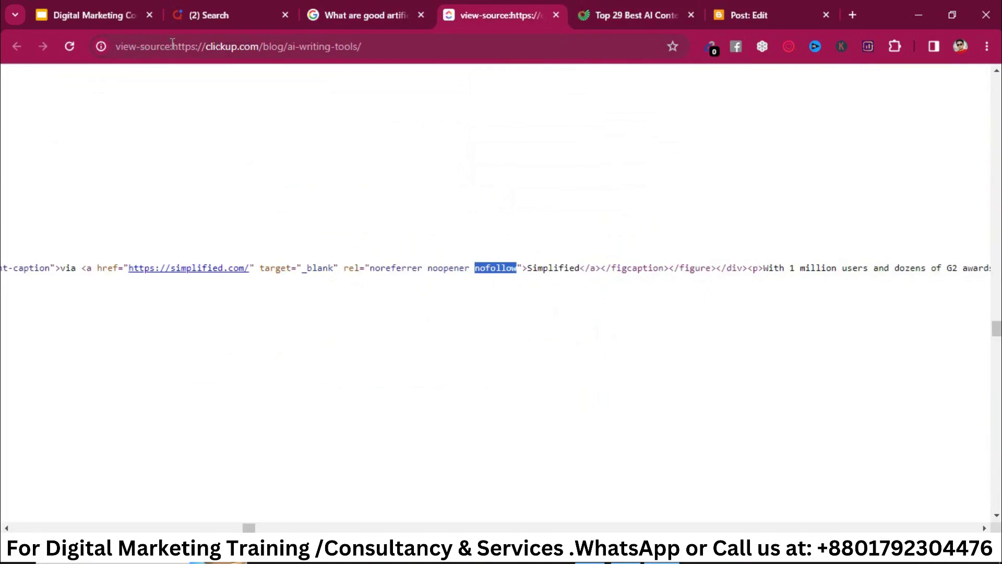
pyautogui.moveTo(173, 46); pyautogui.dragTo(92, 42)
pyautogui.press('BackSpace')
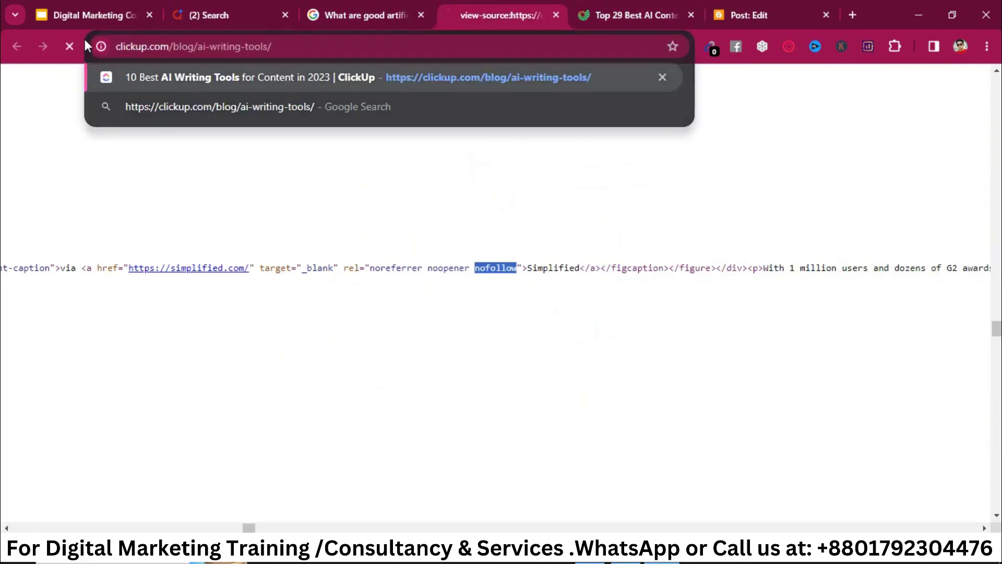
pyautogui.press('Return')
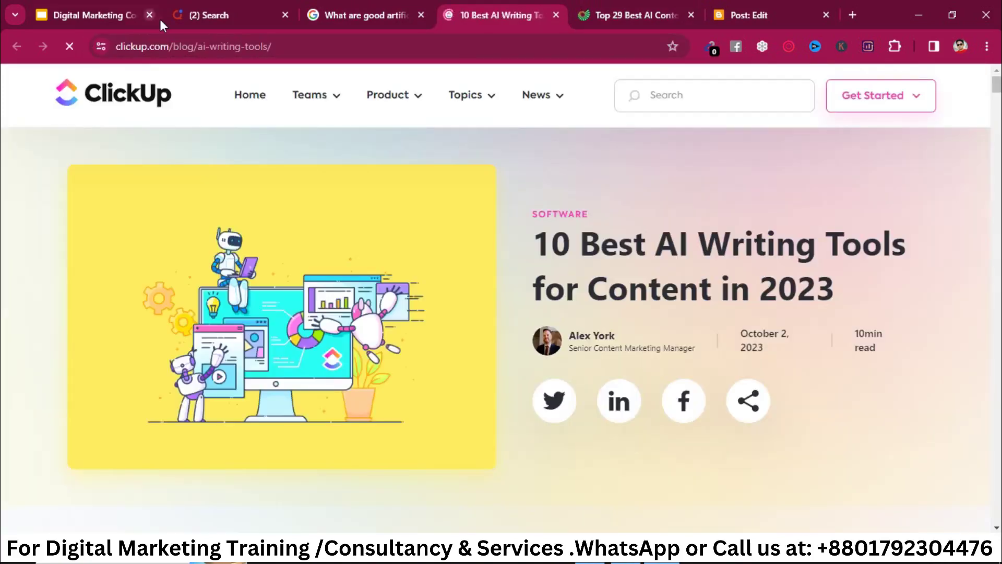
# Examine the ClickUp article's structure, from the "What Should You Look for in an AI Writing Tool?" heading through the ClickUp section to Rytr.
pyautogui.moveTo(302, 252)
pyautogui.scroll(-10, 305, 255)
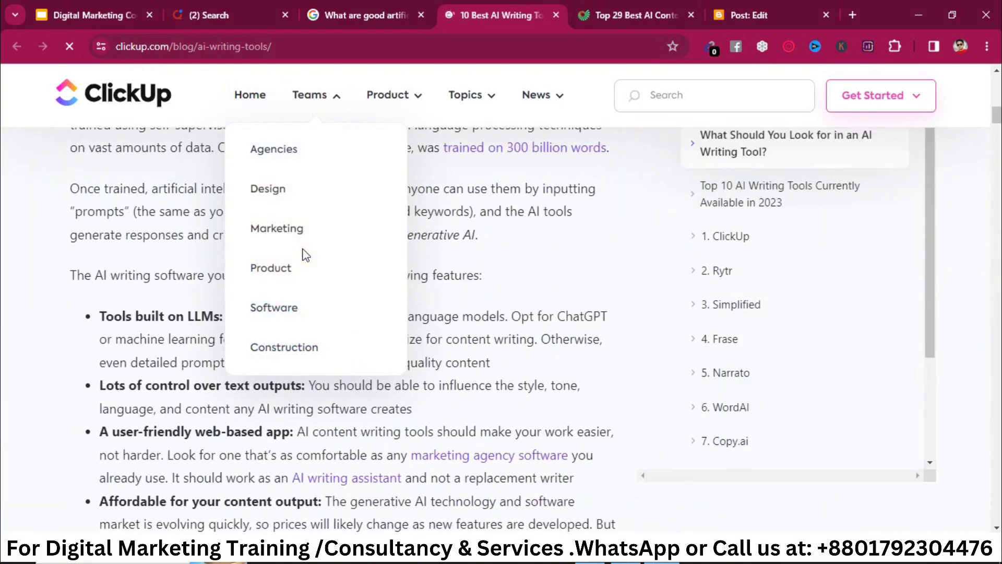
pyautogui.scroll(-5, 333, 444)
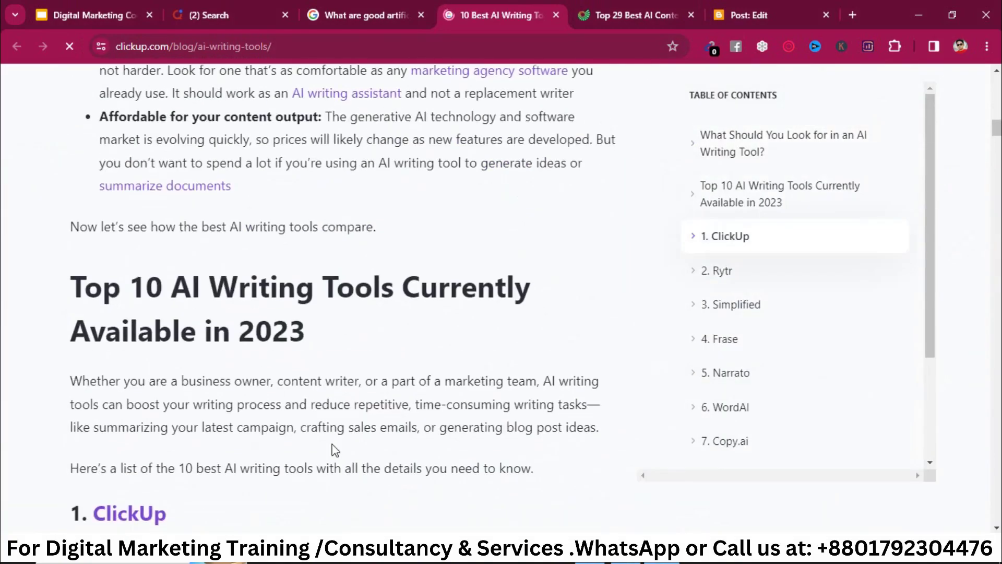
pyautogui.scroll(8, 333, 444)
pyautogui.scroll(10, 333, 444)
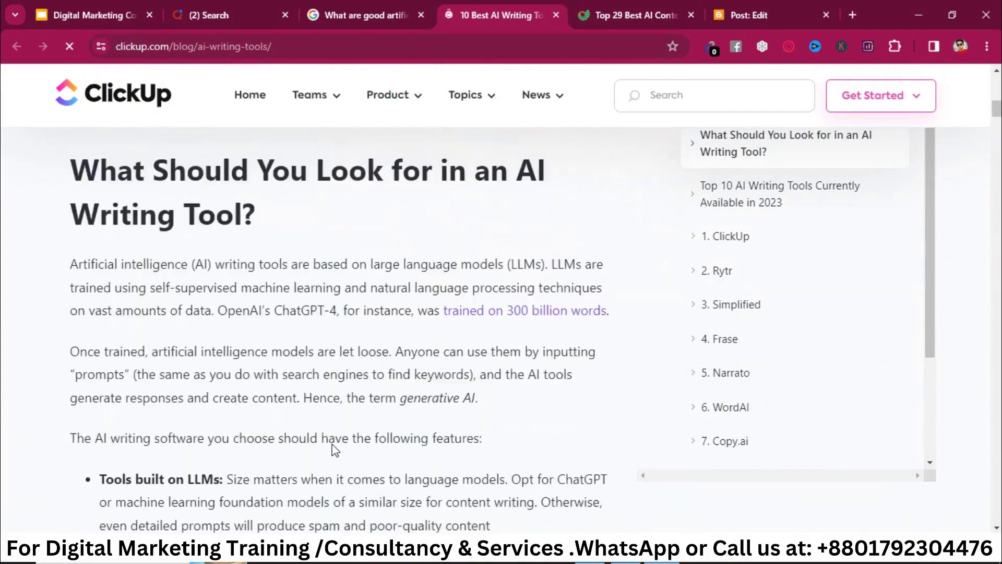
pyautogui.scroll(-7, 332, 447)
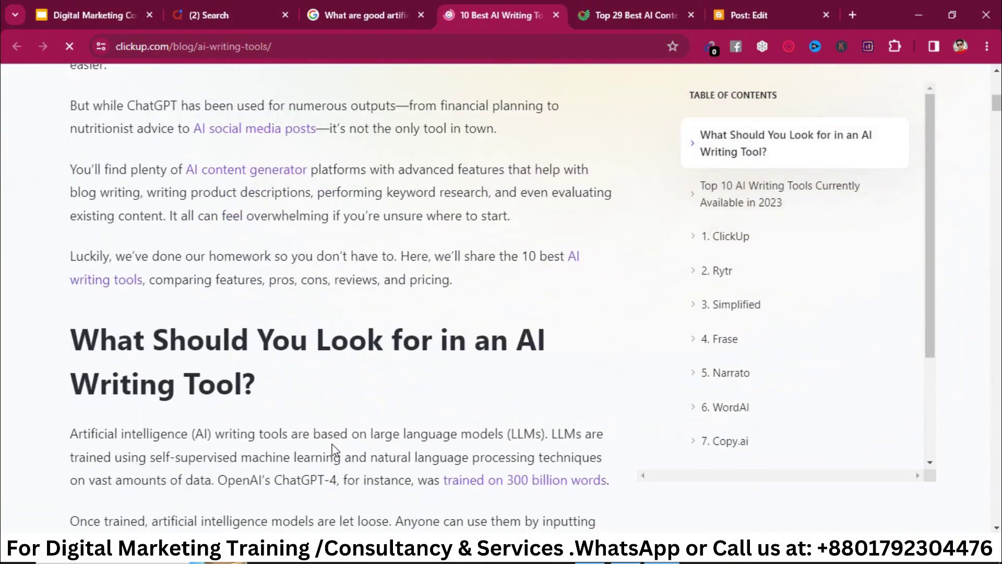
pyautogui.scroll(-4, 163, 405)
pyautogui.doubleClick(134, 226)
pyautogui.tripleClick(327, 231)
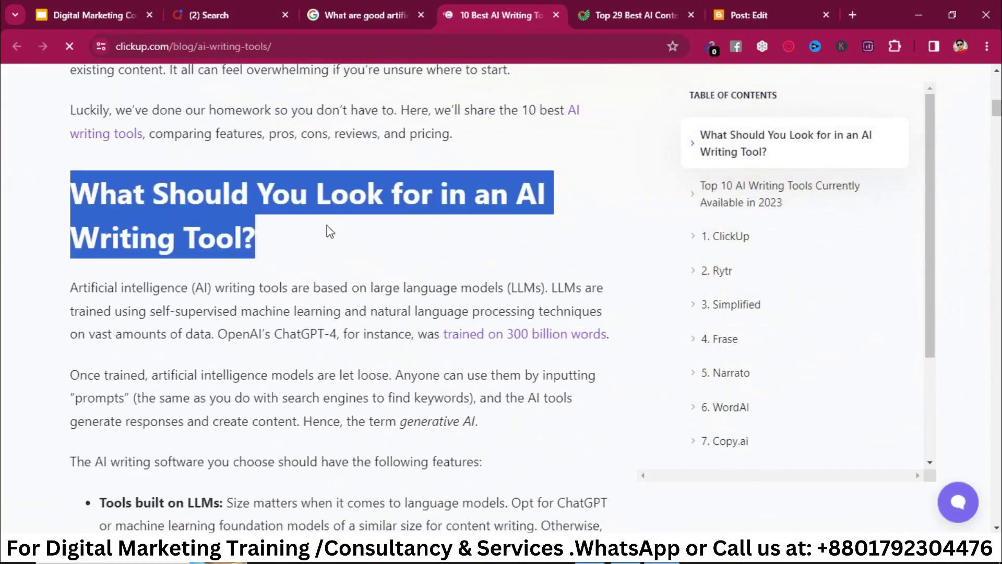
pyautogui.click(243, 239)
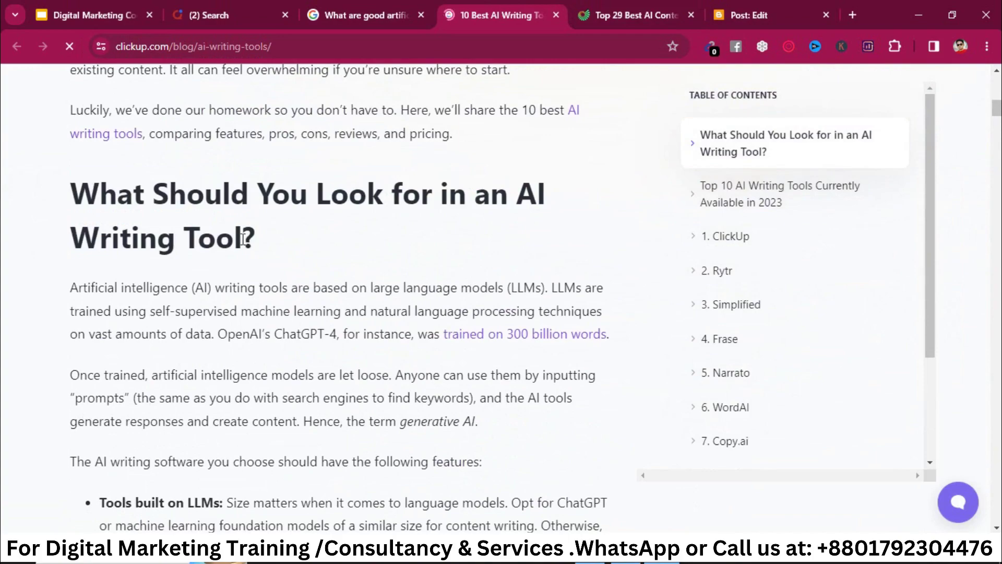
pyautogui.scroll(-20, 363, 305)
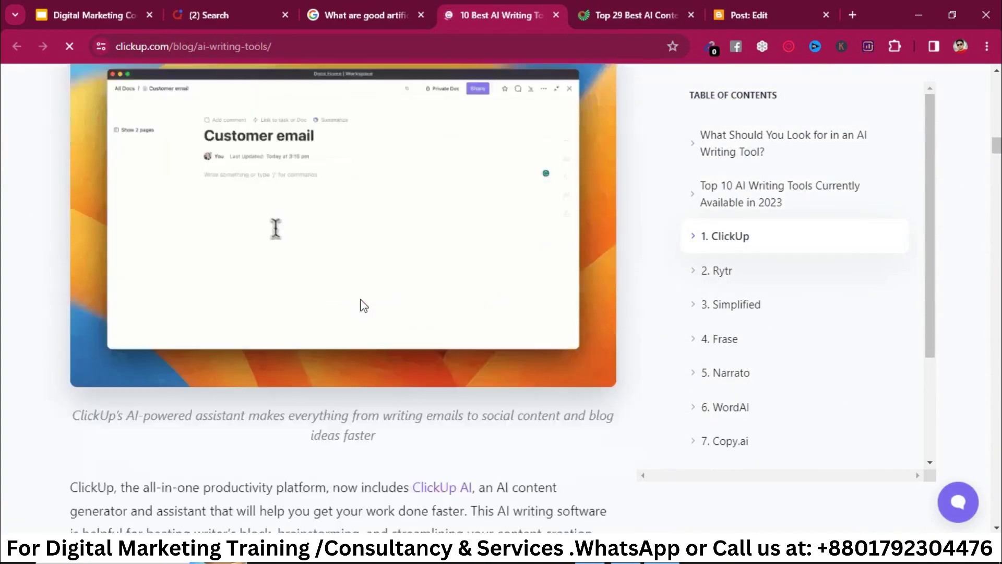
pyautogui.scroll(-20, 362, 299)
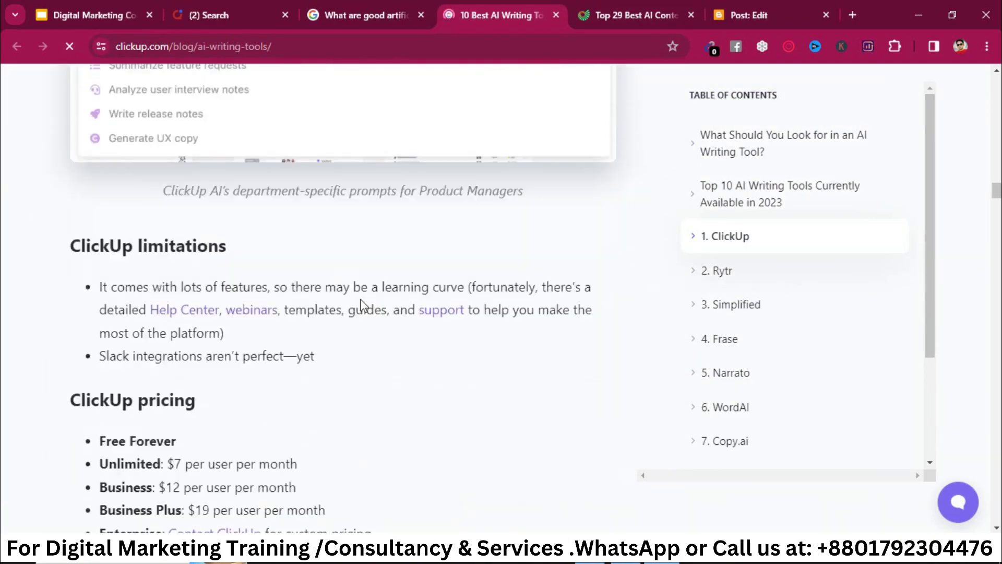
pyautogui.scroll(-14, 364, 305)
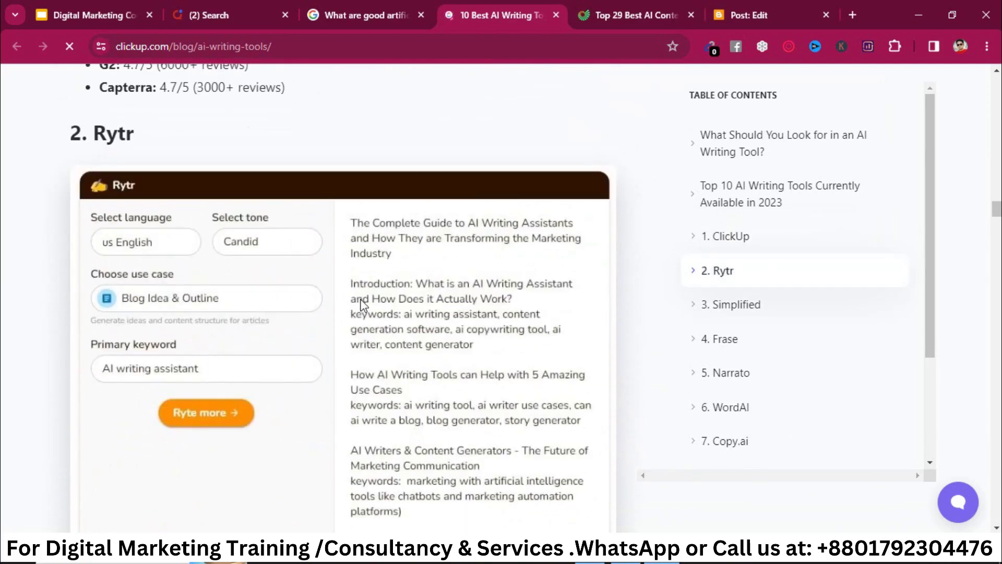
# Skim the Rytr and Simplified sections of the ClickUp article, and return to its title.
pyautogui.scroll(-15, 364, 305)
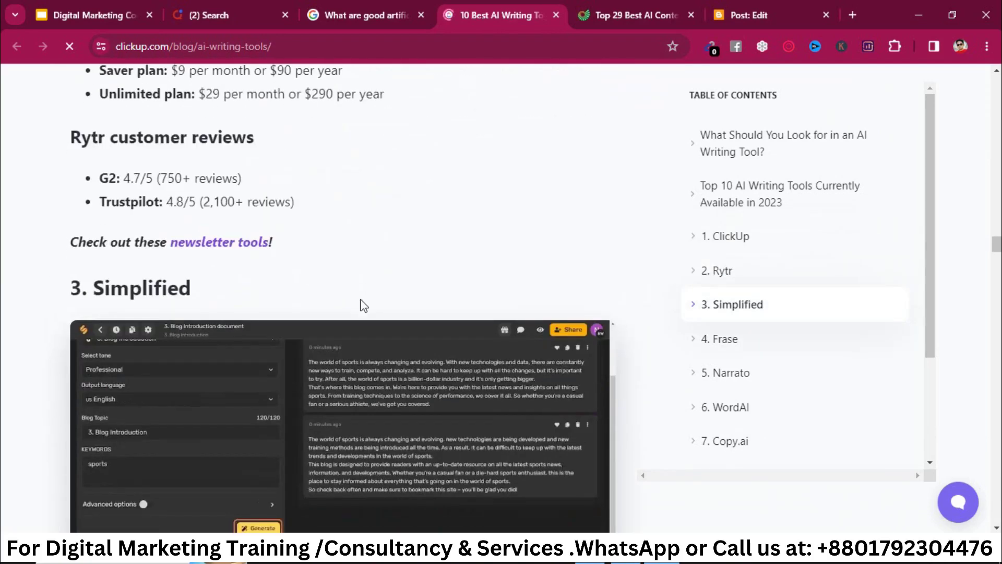
pyautogui.scroll(-17, 179, 329)
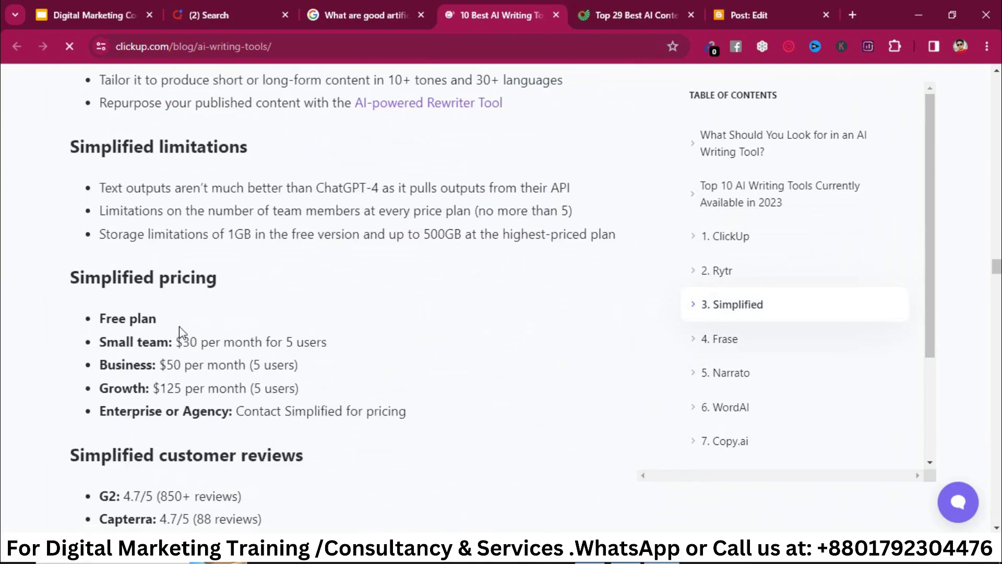
pyautogui.scroll(-3, 179, 332)
pyautogui.scroll(20, 179, 333)
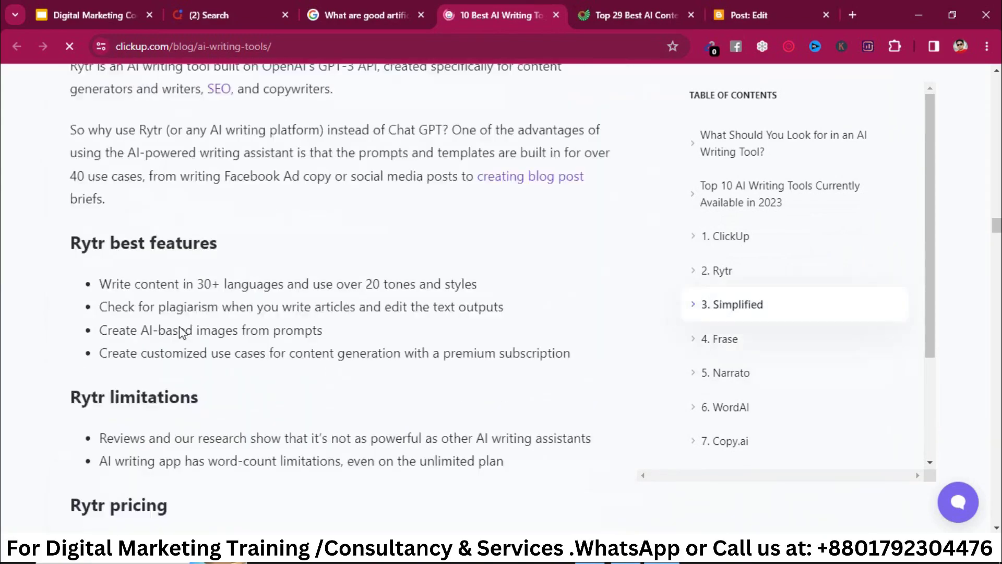
pyautogui.scroll(15, 180, 329)
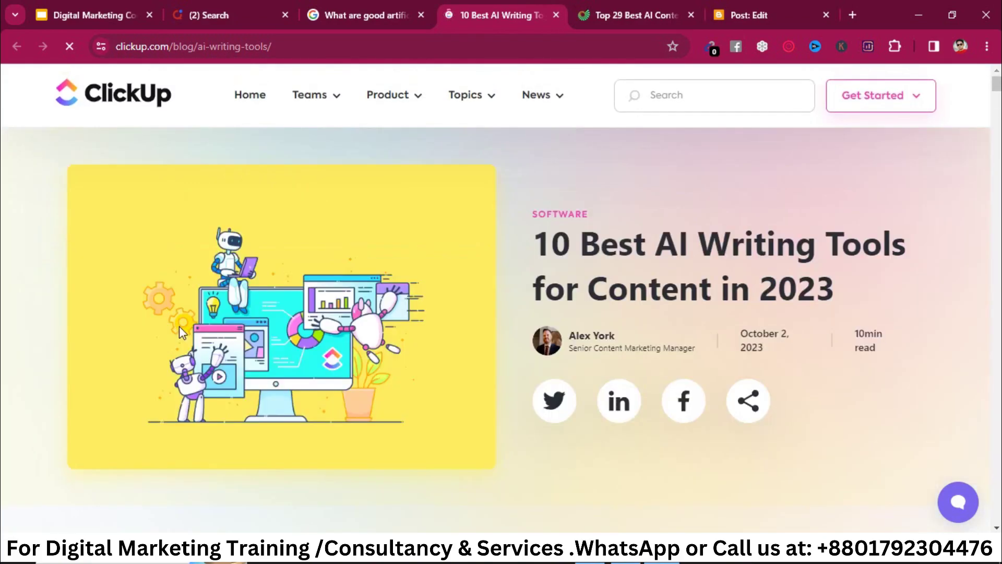
# Examine the "What Should You Look for in an AI Writing Tool?" section, highlighting its heading and the "Tools built on LLMs" bullet.
pyautogui.scroll(-10, 178, 334)
pyautogui.tripleClick(170, 391)
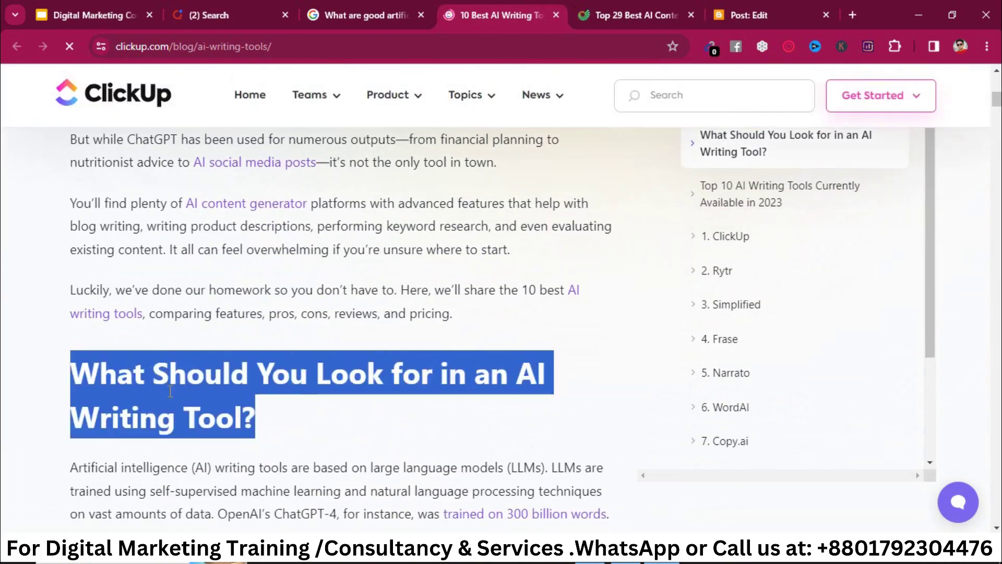
pyautogui.click(170, 390)
pyautogui.scroll(-7, 170, 391)
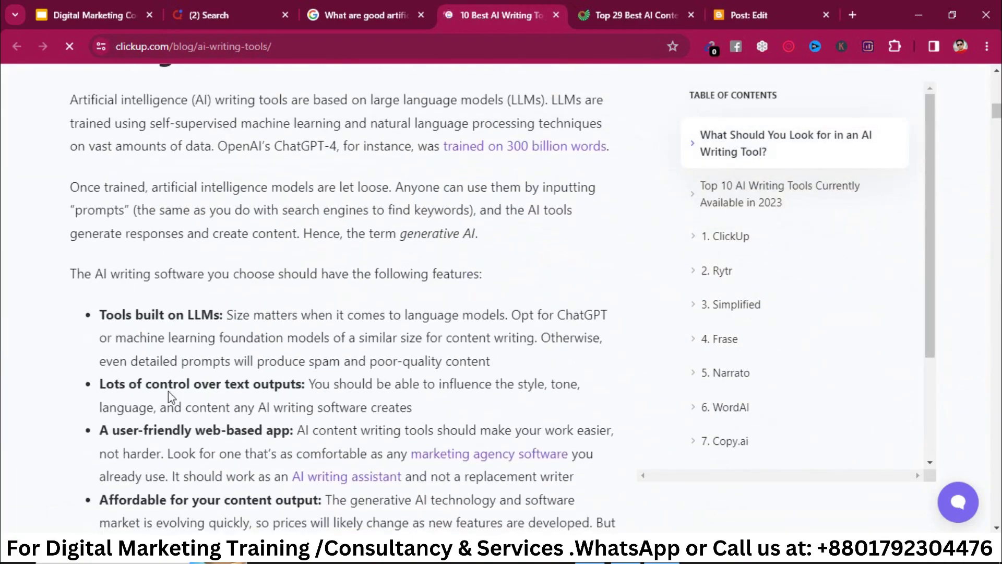
pyautogui.tripleClick(214, 315)
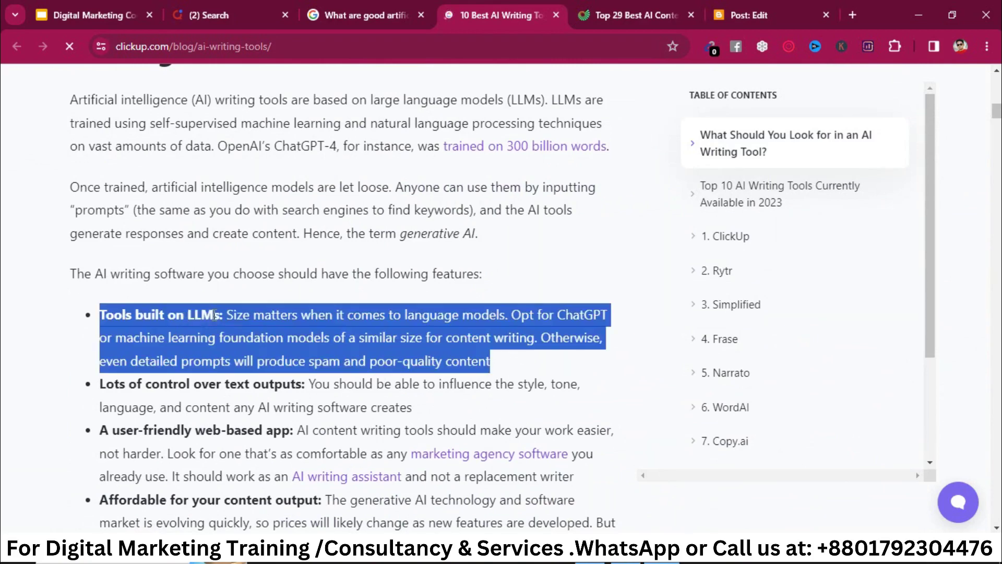
pyautogui.click(215, 314)
pyautogui.scroll(-5, 214, 315)
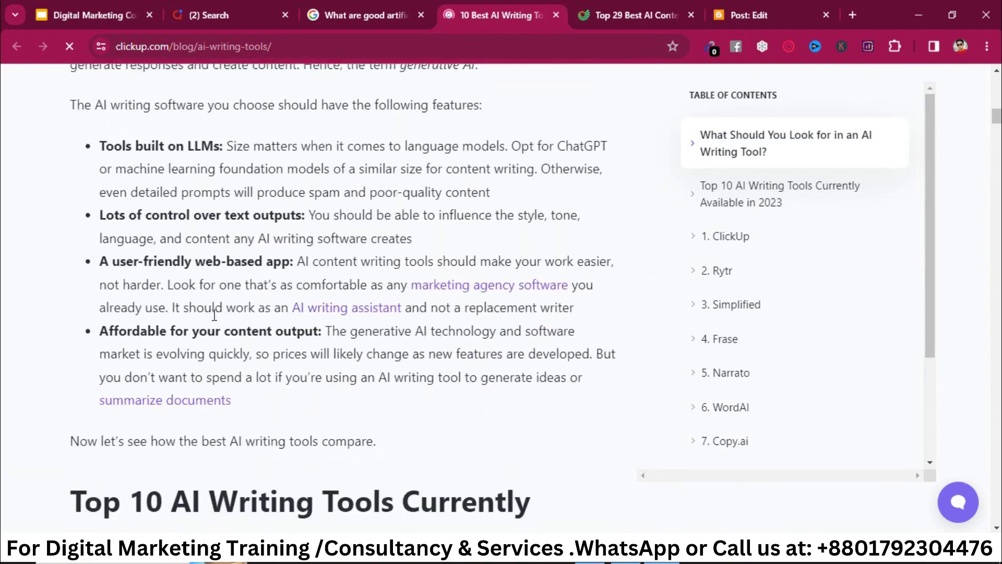
pyautogui.scroll(-6, 179, 393)
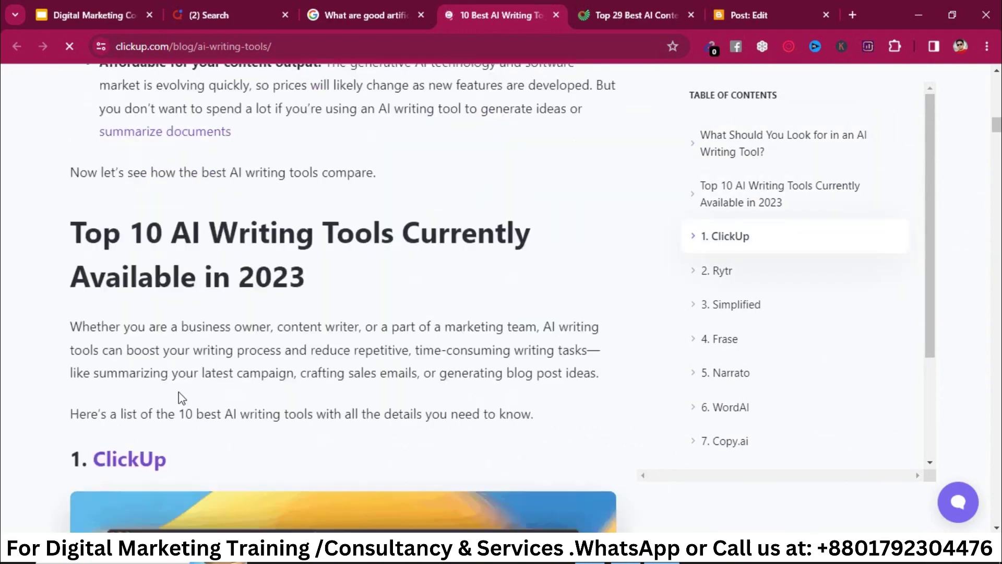
# Examine how the ClickUp, Rytr and Simplified sections are structured into best features, limitations, pricing and customer reviews.
pyautogui.scroll(-10, 116, 215)
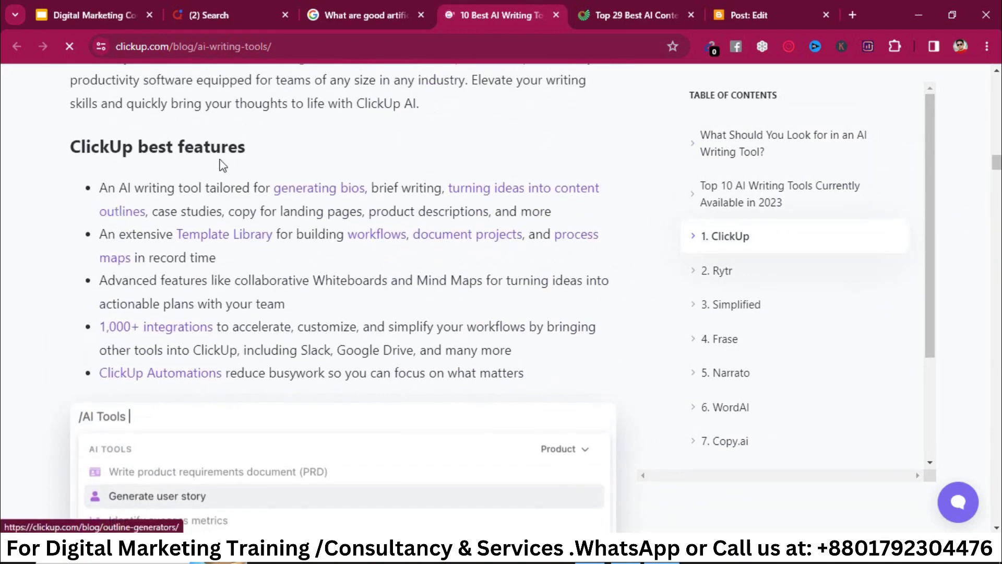
pyautogui.scroll(-10, 194, 167)
pyautogui.scroll(-6, 194, 159)
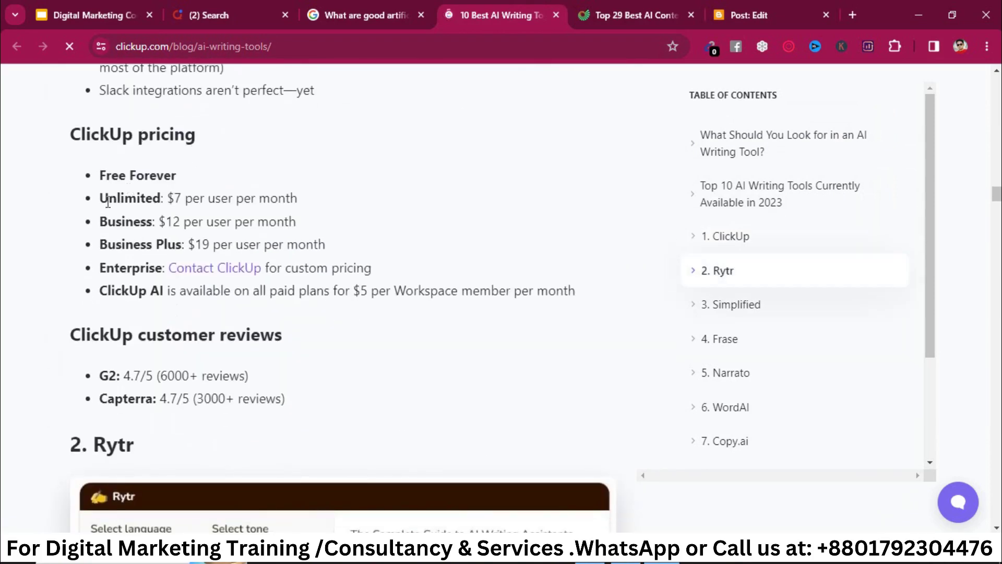
pyautogui.scroll(-15, 108, 206)
pyautogui.scroll(-20, 107, 209)
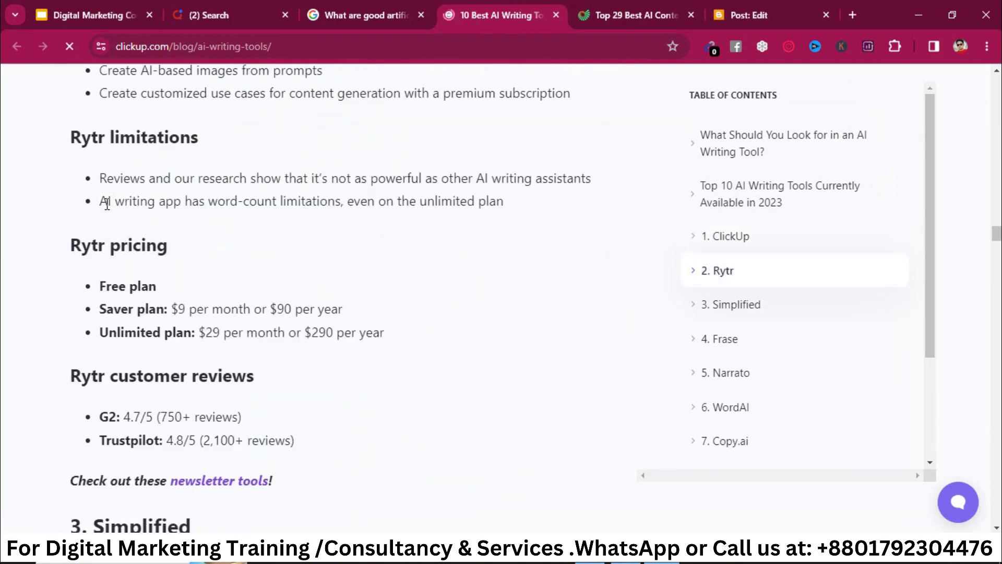
pyautogui.scroll(12, 108, 209)
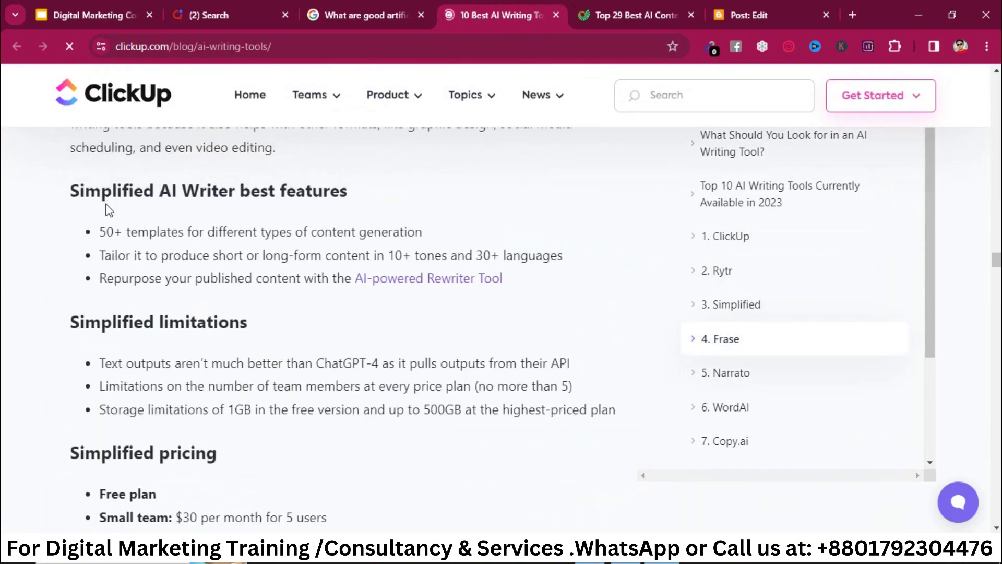
pyautogui.scroll(-5, 107, 205)
pyautogui.scroll(4, 107, 205)
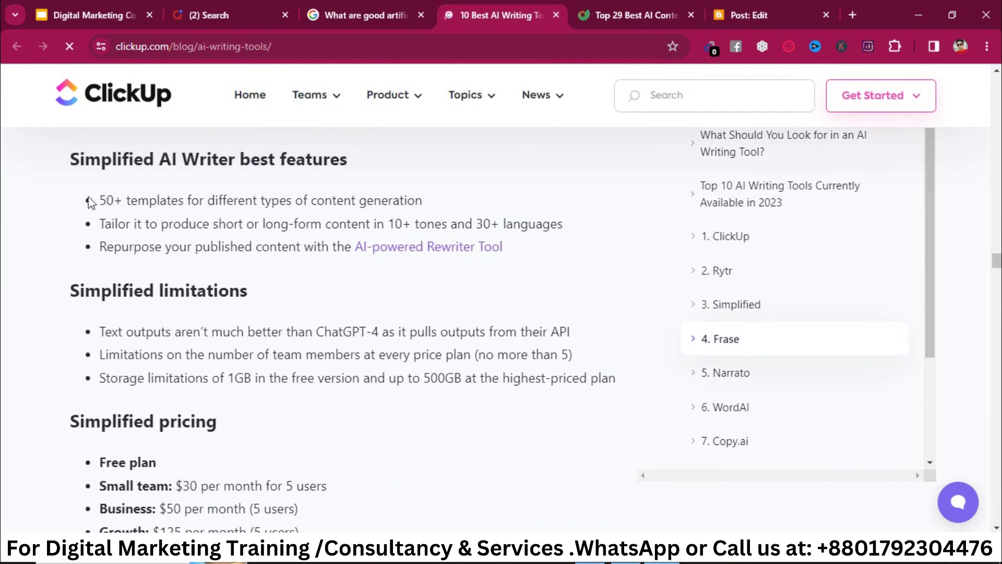
# Highlight the "50+" figure in the first bullet under "Simplified AI Writer best features" several times, clearing the selection each time.
pyautogui.doubleClick(112, 200)
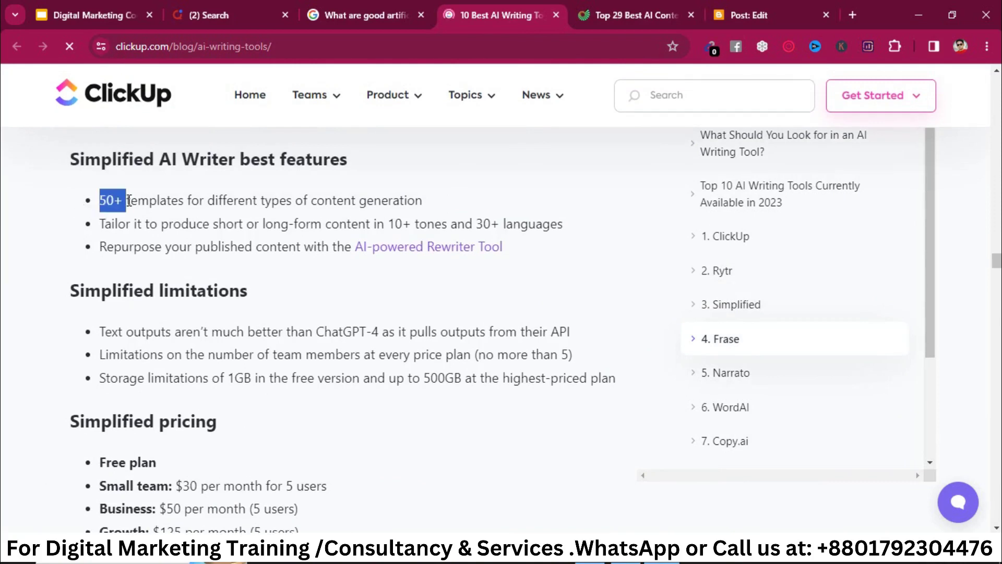
pyautogui.click(194, 197)
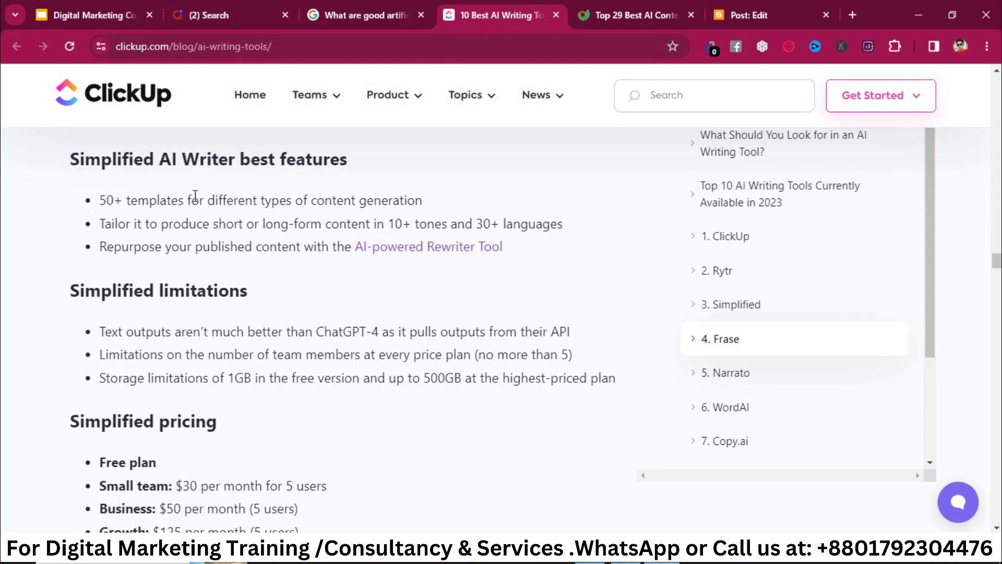
pyautogui.moveTo(121, 203); pyautogui.dragTo(83, 209)
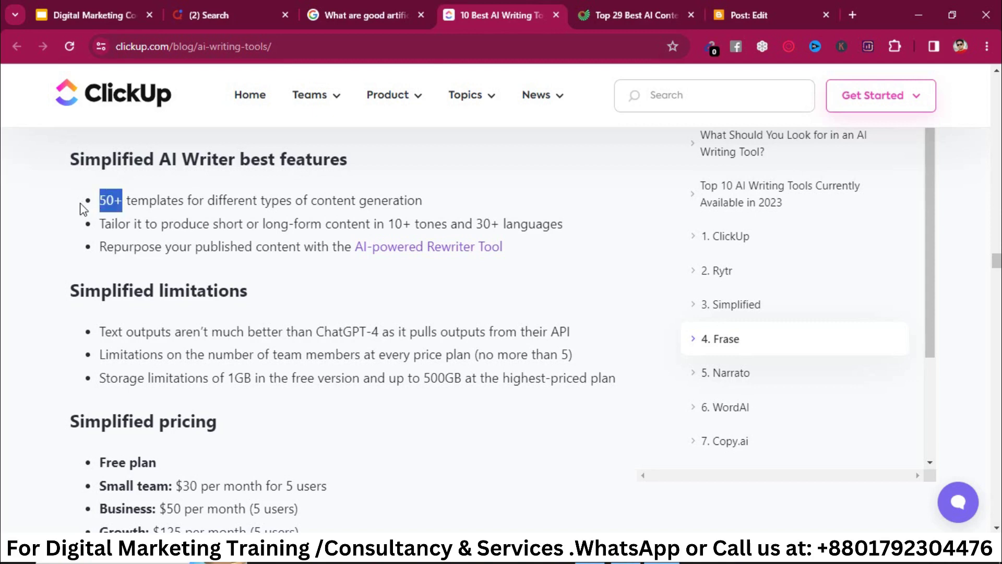
pyautogui.click(181, 196)
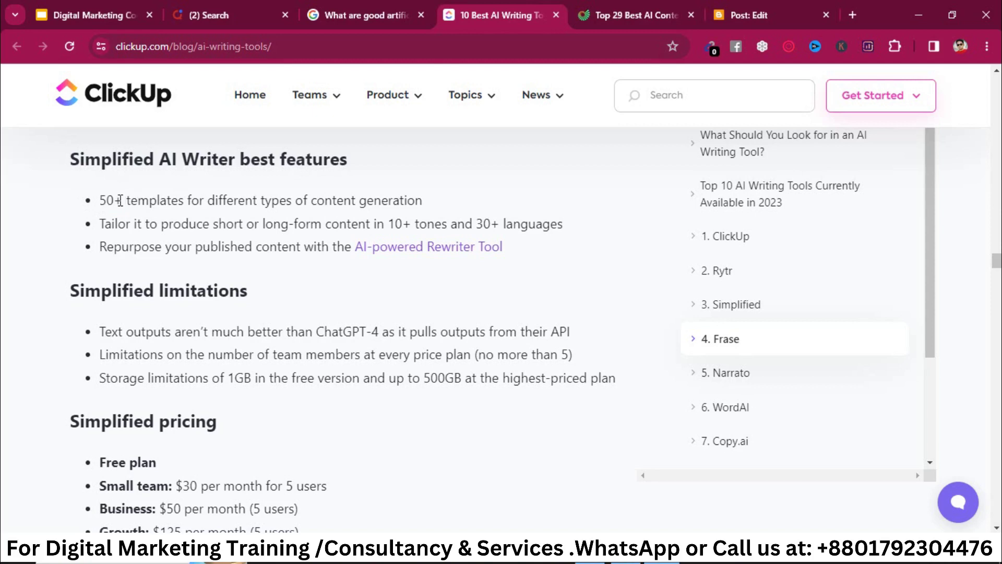
pyautogui.moveTo(122, 200); pyautogui.dragTo(83, 208)
pyautogui.click(242, 209)
# Examine the structure of the Frase and Narrato sections up to the WordAI heading, and go back to Frase.
pyautogui.moveTo(394, 2)
pyautogui.scroll(-10, 333, 365)
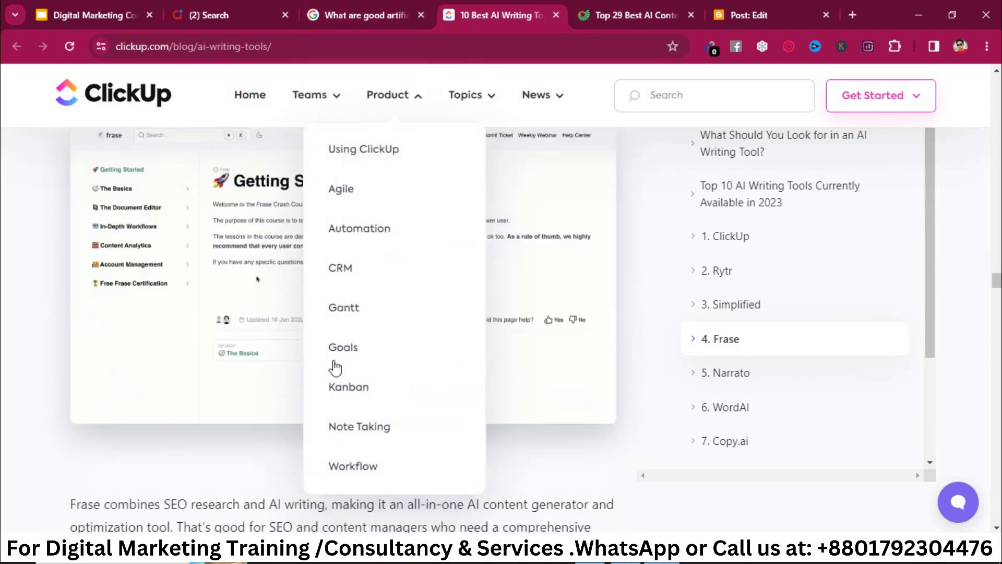
pyautogui.scroll(-2, 169, 405)
pyautogui.scroll(5, 169, 404)
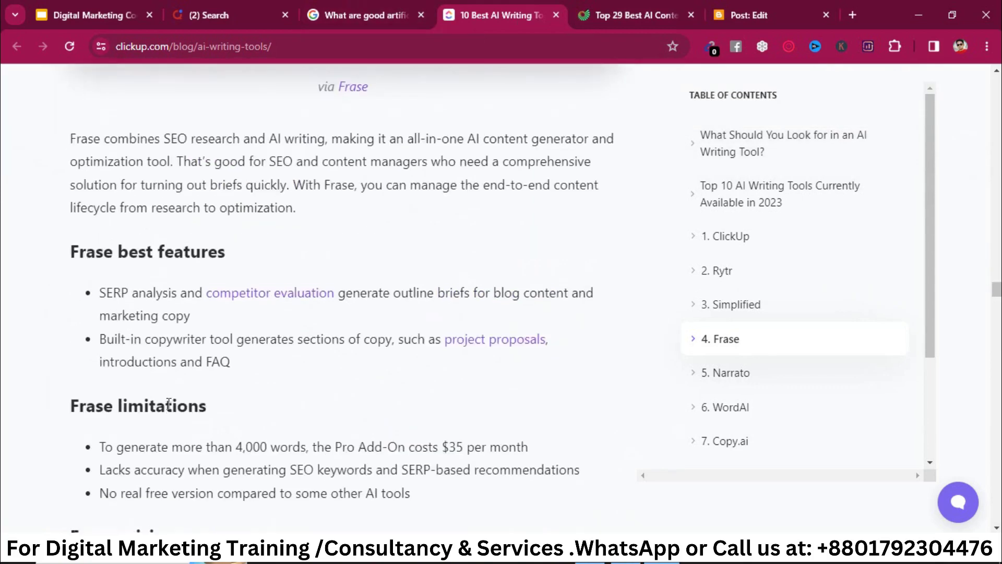
pyautogui.scroll(-15, 168, 404)
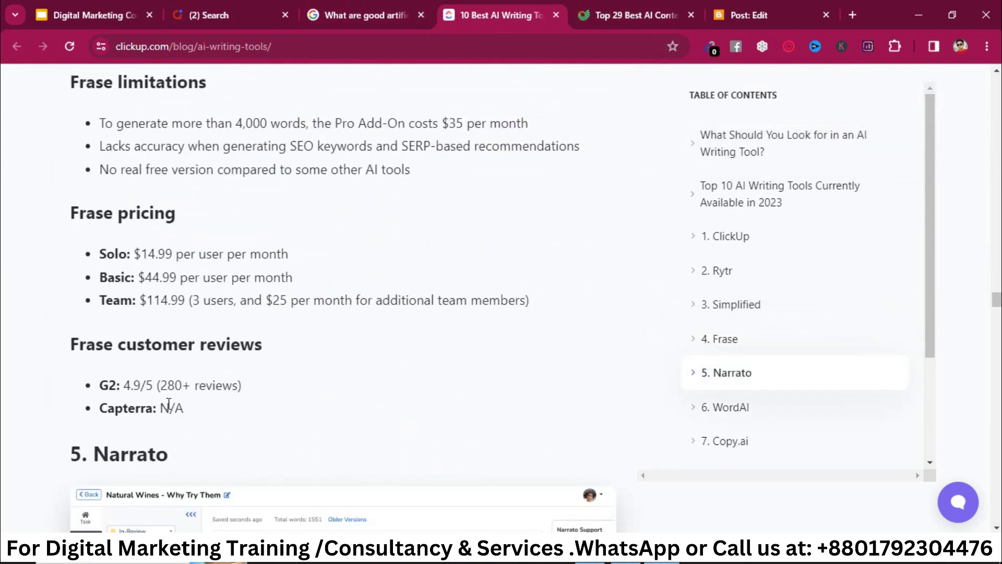
pyautogui.scroll(-20, 171, 410)
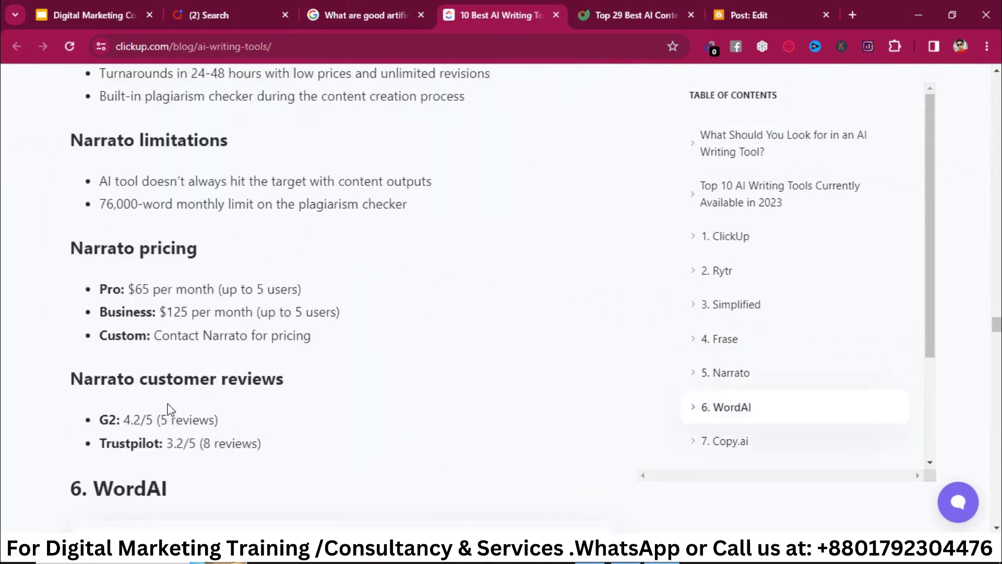
pyautogui.scroll(20, 168, 404)
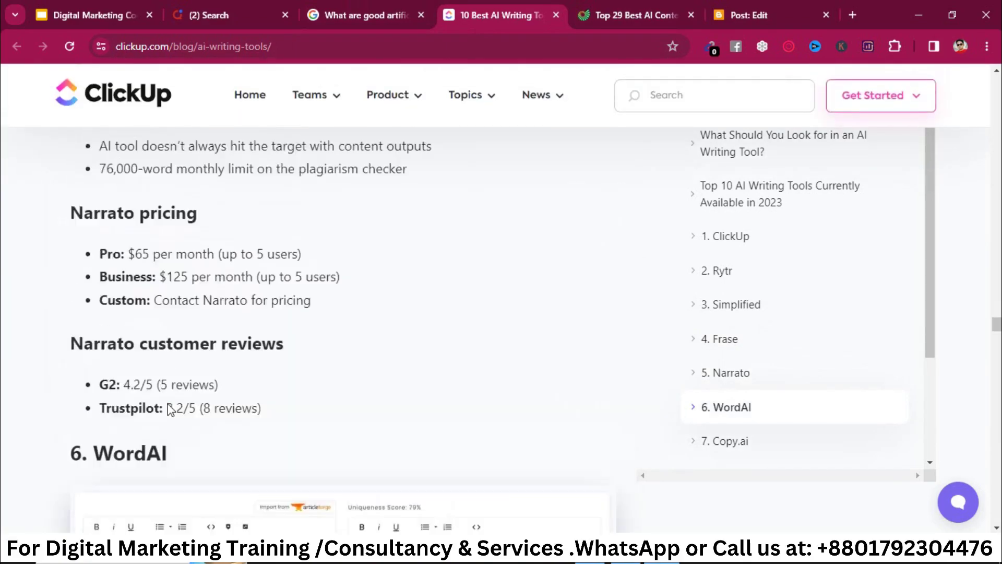
pyautogui.scroll(2, 171, 409)
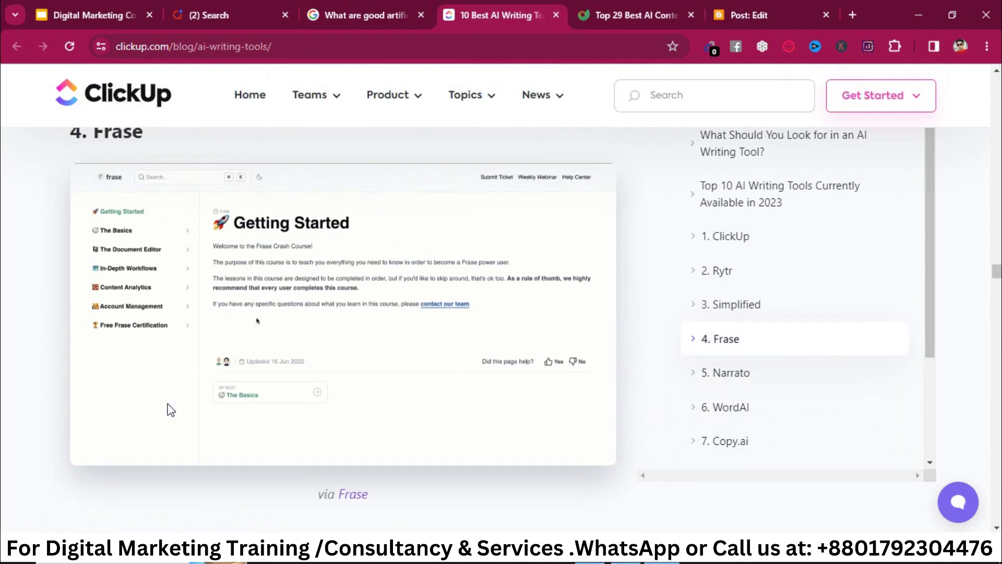
pyautogui.scroll(2, 171, 410)
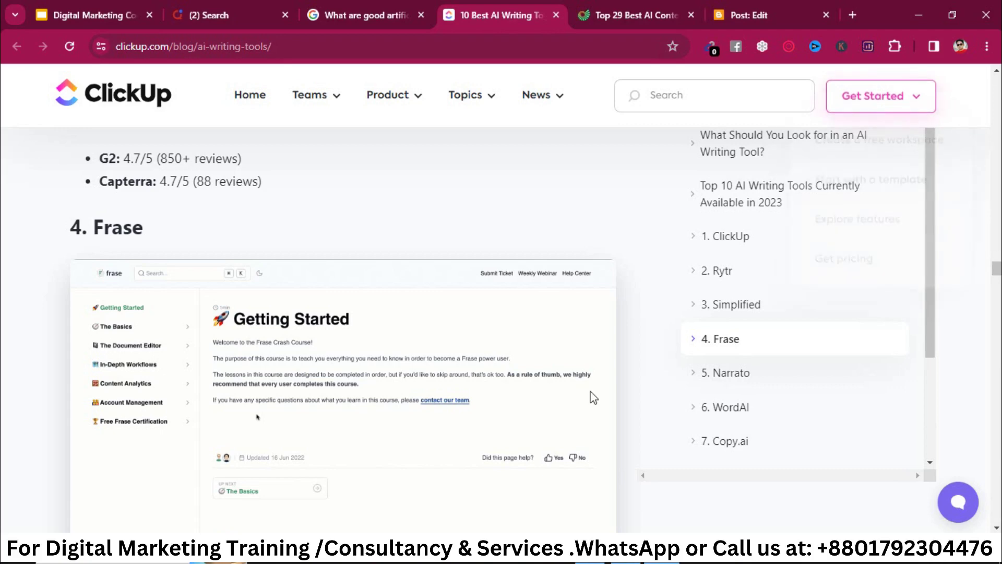
pyautogui.scroll(-10, 590, 396)
# Switch to the Blogger post, select the ClickUp text screenshot below the paragraph, and display the additional formatting options.
pyautogui.click(805, 1)
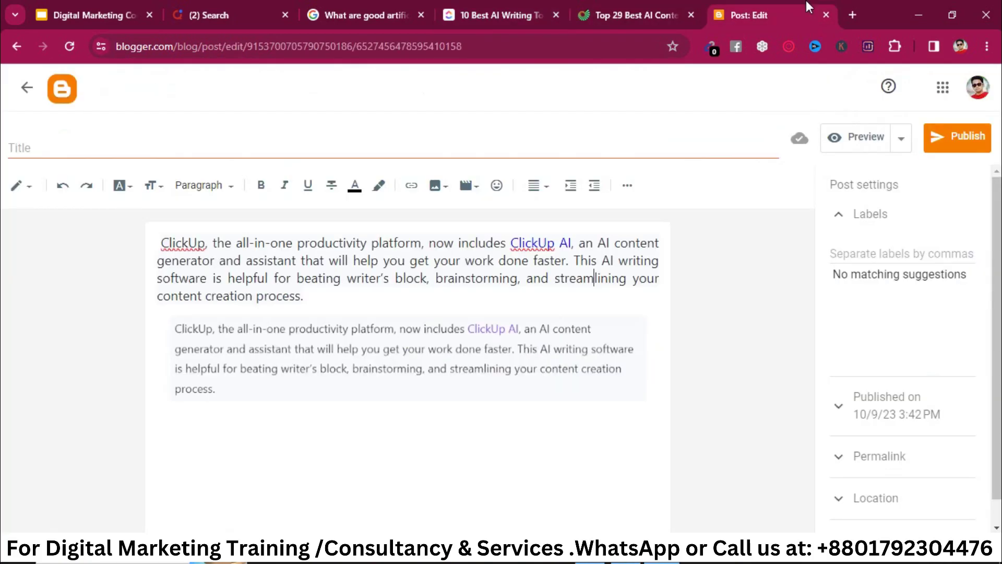
pyautogui.click(478, 338)
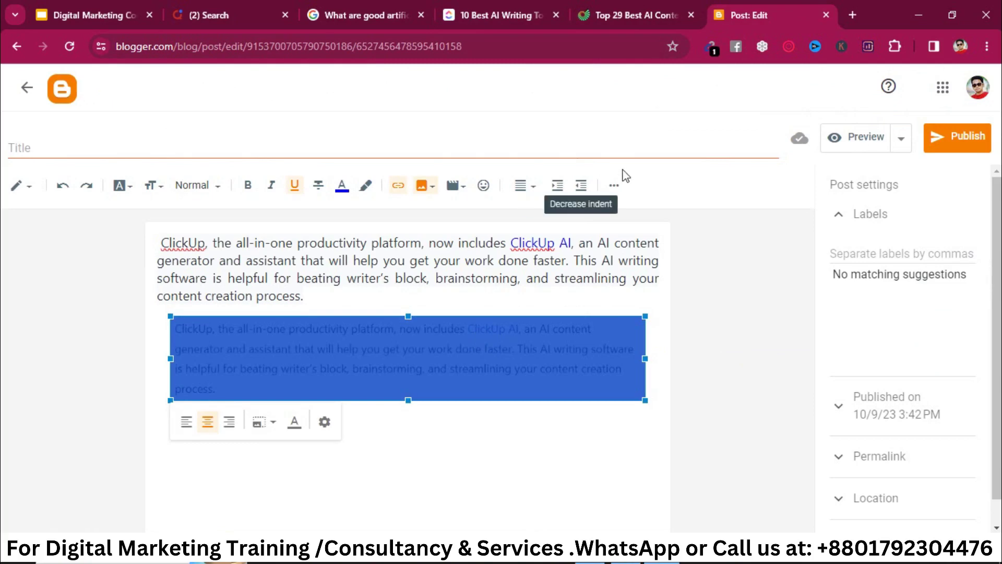
pyautogui.click(613, 186)
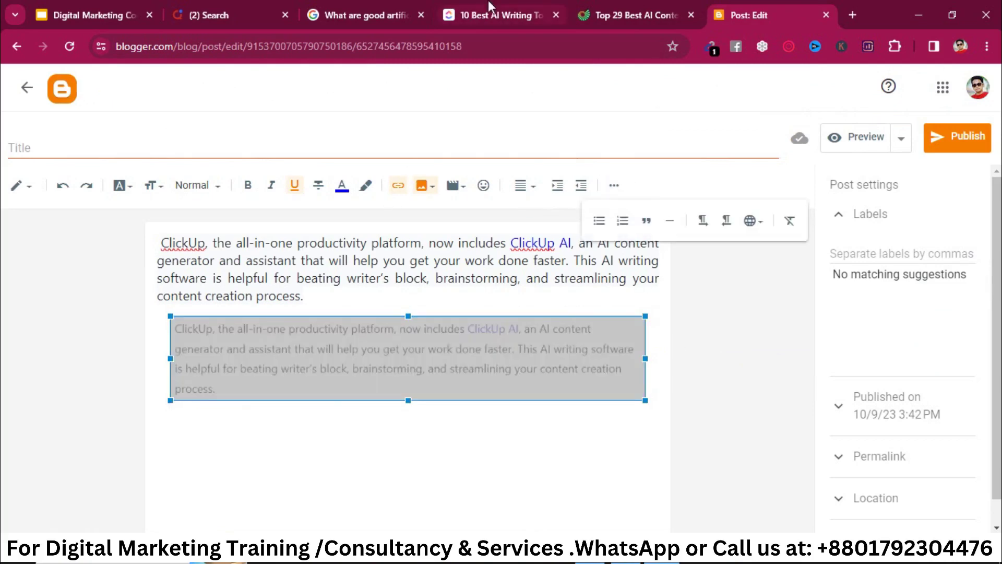
# Copy the web address of the SEO.AI article on the best AI content writing tools.
pyautogui.click(634, 15)
pyautogui.click(425, 51)
pyautogui.hotkey('ctrl', 'c')
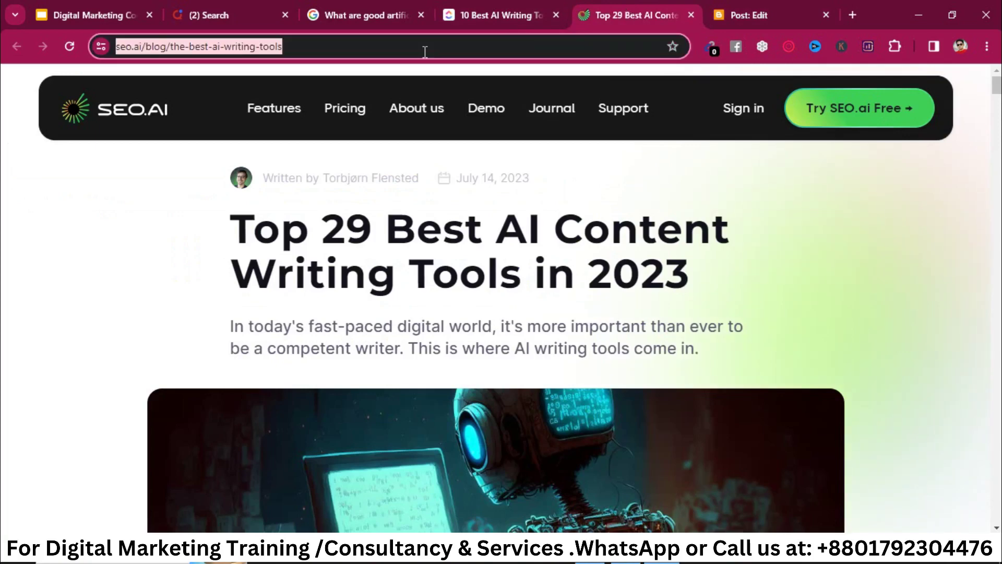
pyautogui.click(747, 2)
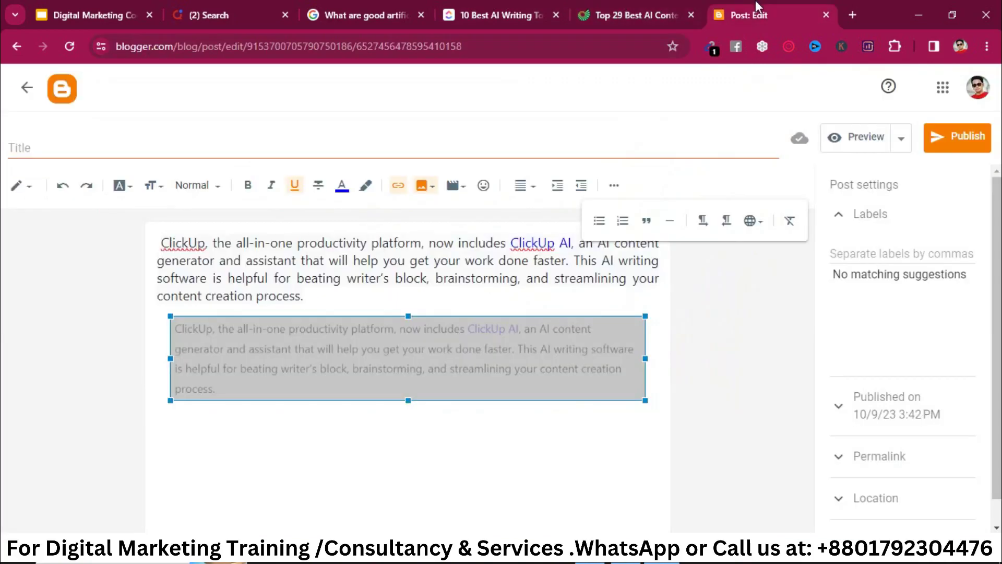
pyautogui.click(569, 344)
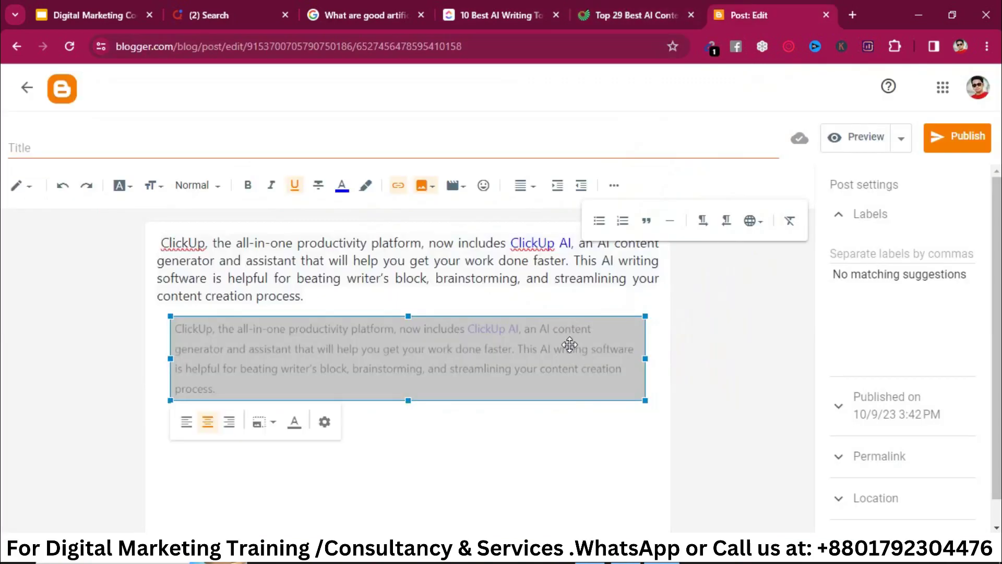
pyautogui.click(398, 185)
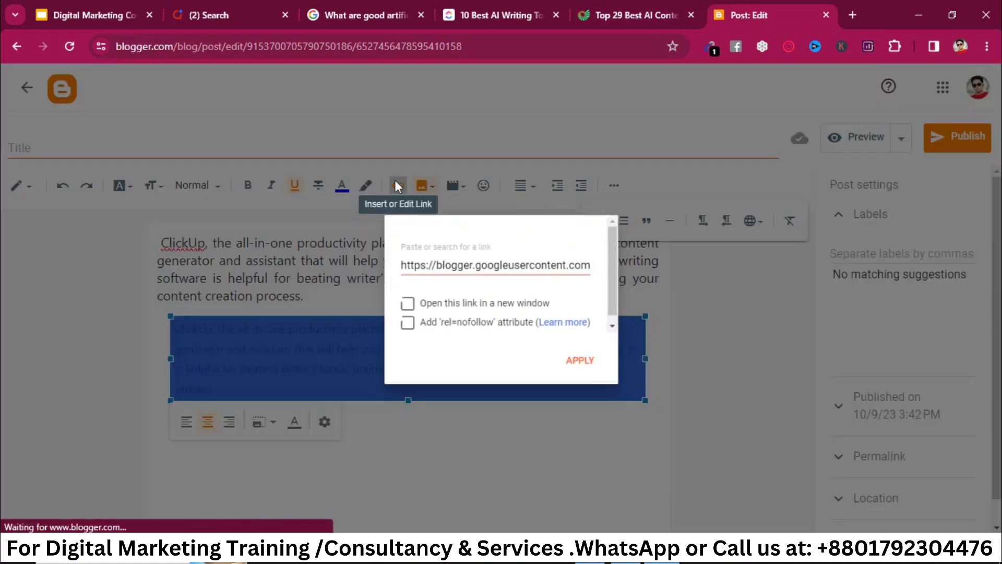
pyautogui.tripleClick(500, 264)
pyautogui.hotkey('ctrl', 'v')
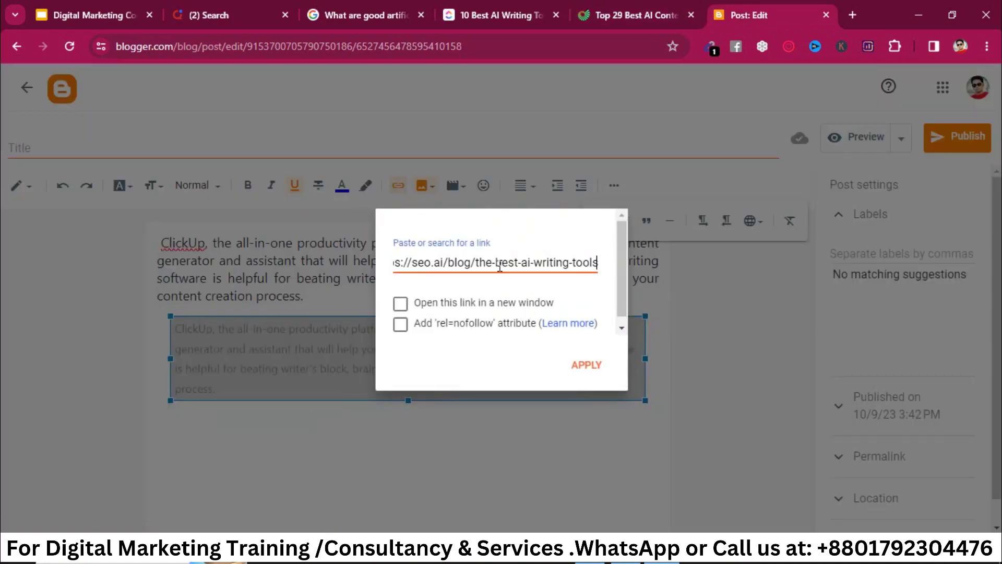
pyautogui.click(412, 306)
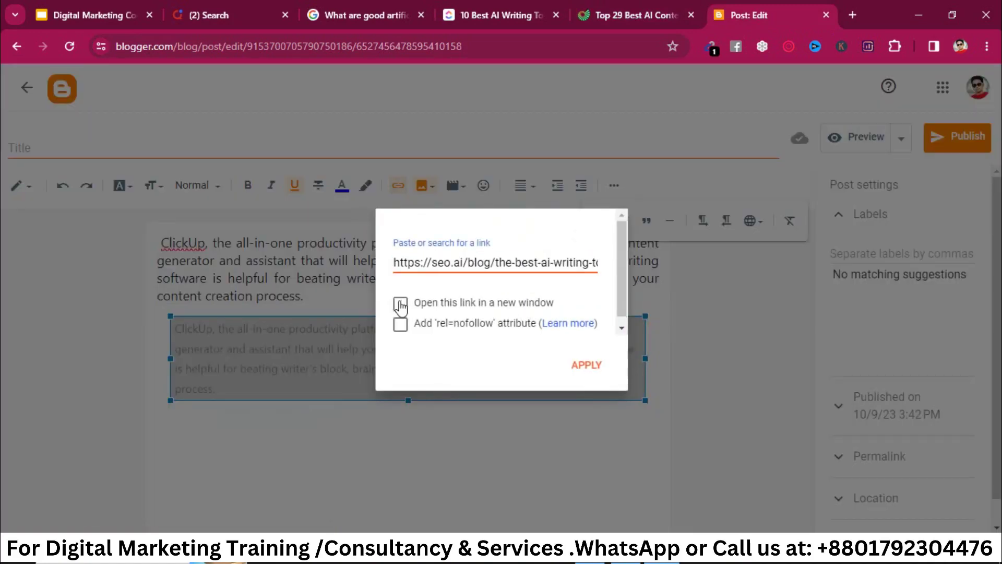
pyautogui.click(403, 327)
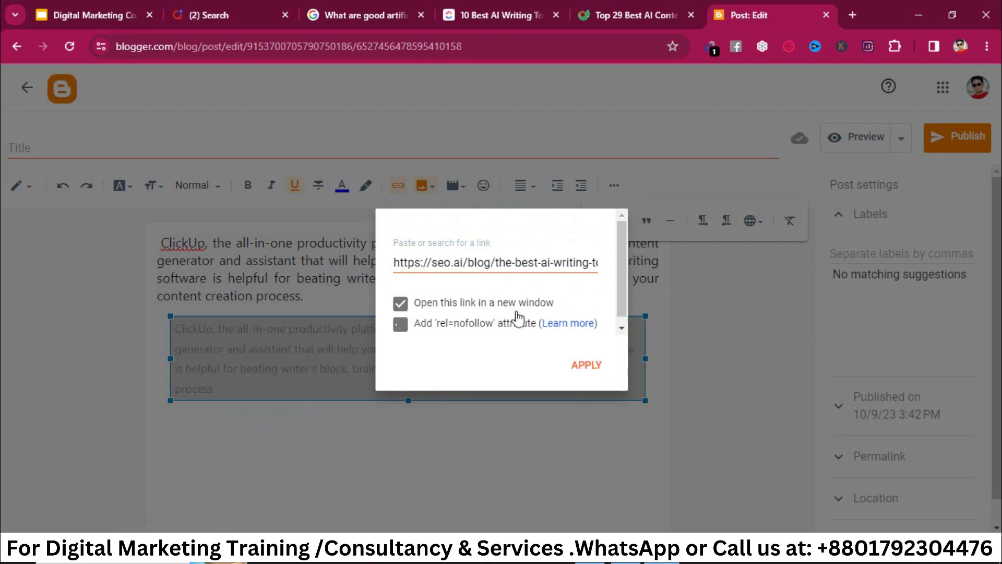
pyautogui.click(599, 366)
pyautogui.click(597, 410)
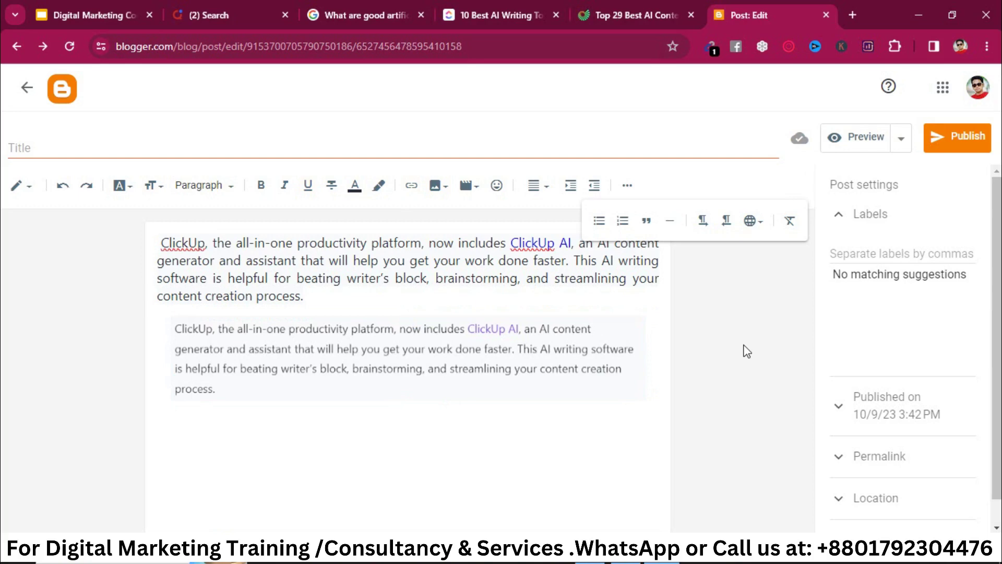
# Go back to the Quora search results for "ai" and look through the listed questions for possible blog topics.
pyautogui.click(310, 7)
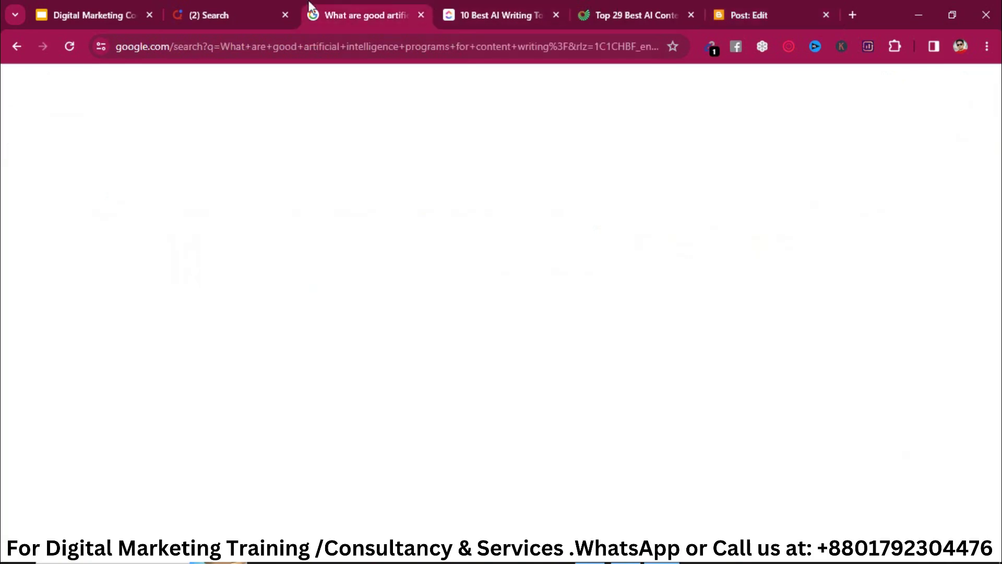
pyautogui.click(228, 3)
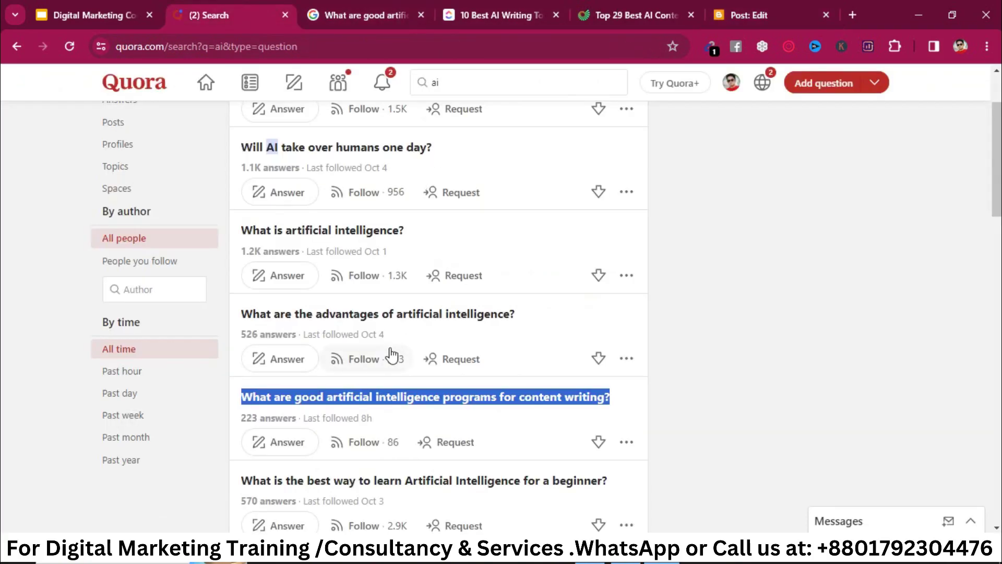
pyautogui.scroll(-3, 392, 356)
pyautogui.scroll(-4, 294, 447)
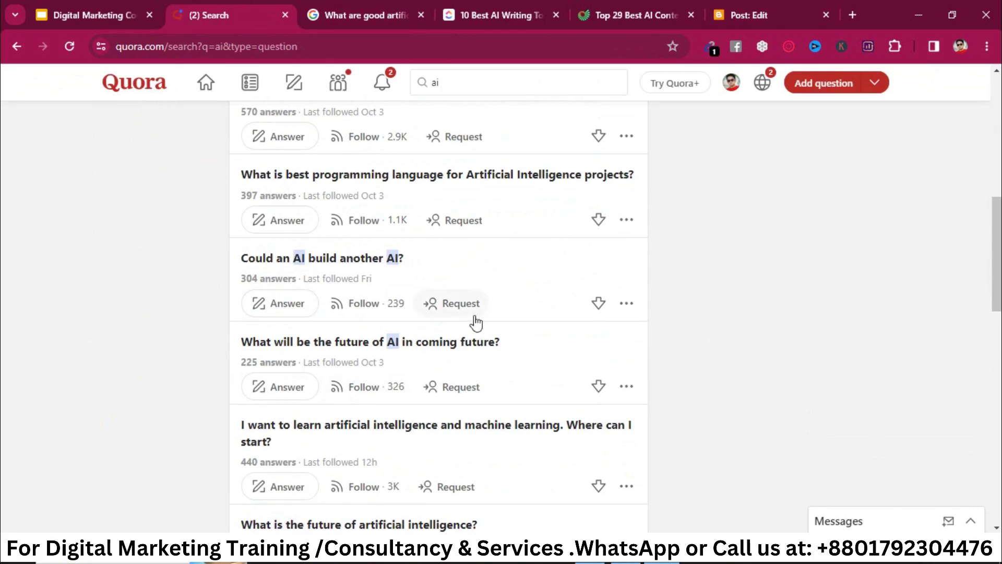
pyautogui.scroll(1, 531, 311)
pyautogui.scroll(5, 531, 311)
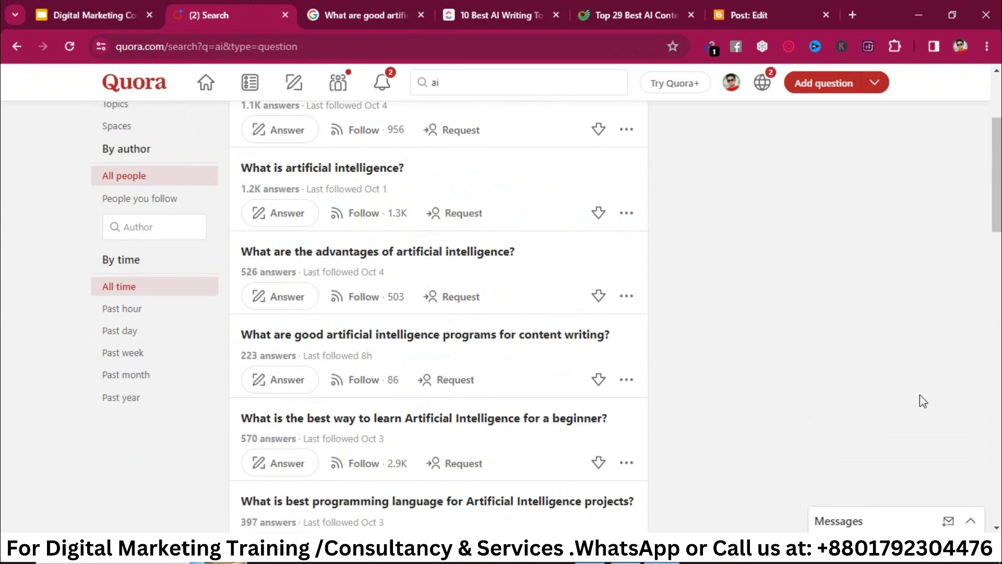
pyautogui.scroll(-12, 576, 394)
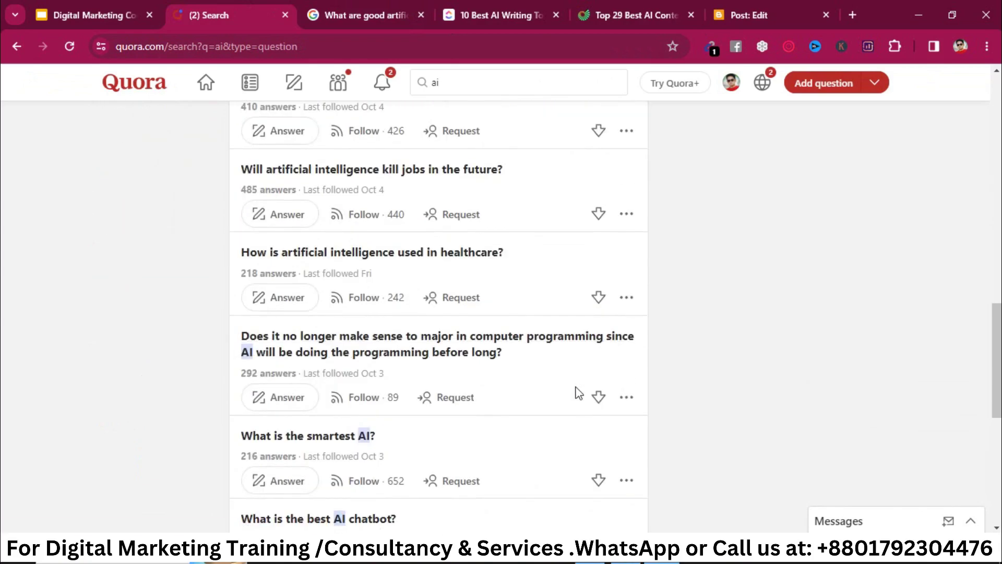
pyautogui.scroll(-8, 490, 340)
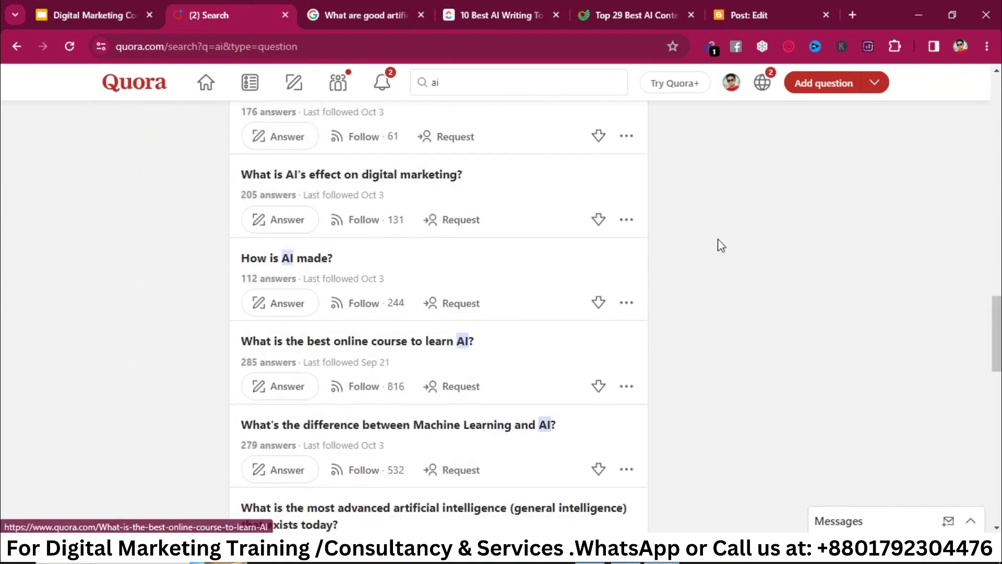
pyautogui.scroll(20, 718, 246)
# Close the Google results, the "10 Best AI Writing Tools" article and the SEO.AI article.
pyautogui.click(383, 7)
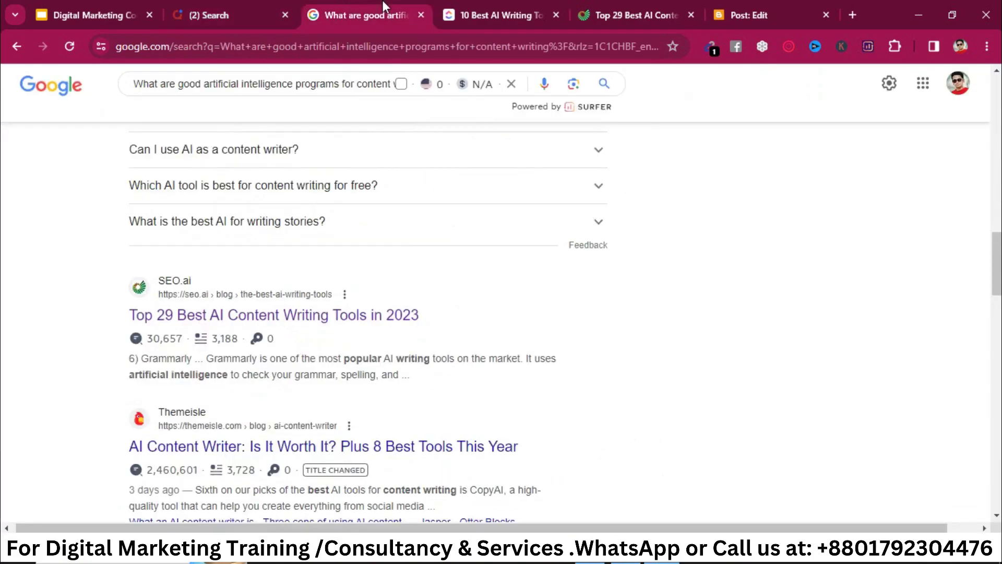
pyautogui.click(421, 14)
pyautogui.click(421, 15)
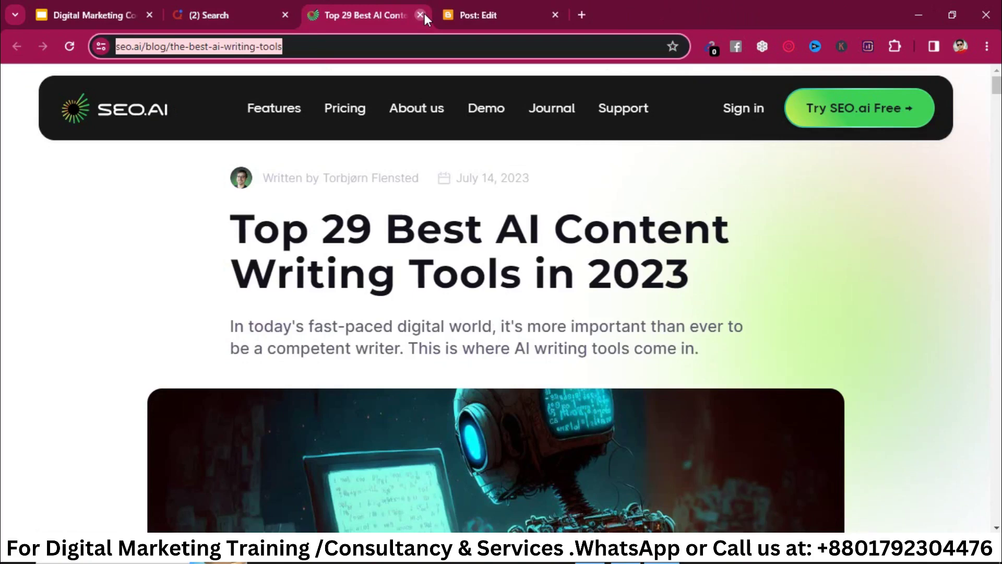
pyautogui.click(421, 15)
# Search Google for "answer to the public" in a new tab, open the AnswerThePublic site and go to its topic search box.
pyautogui.click(450, 14)
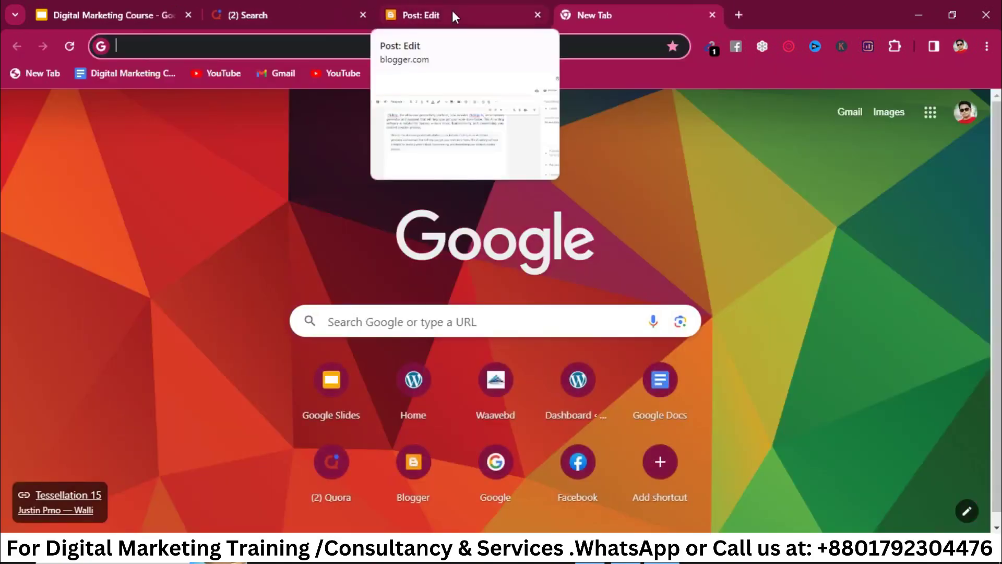
pyautogui.write('ans to')
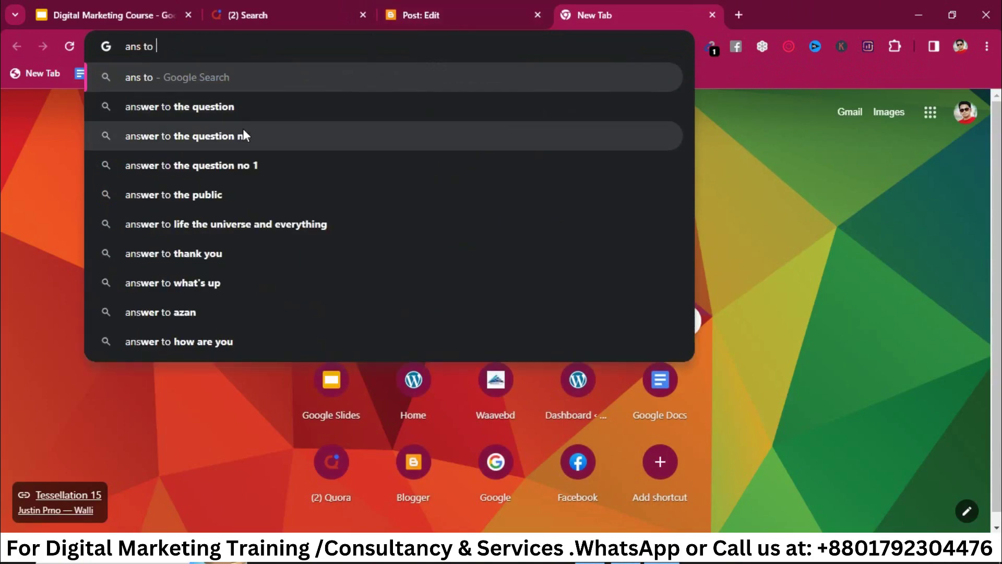
pyautogui.click(244, 193)
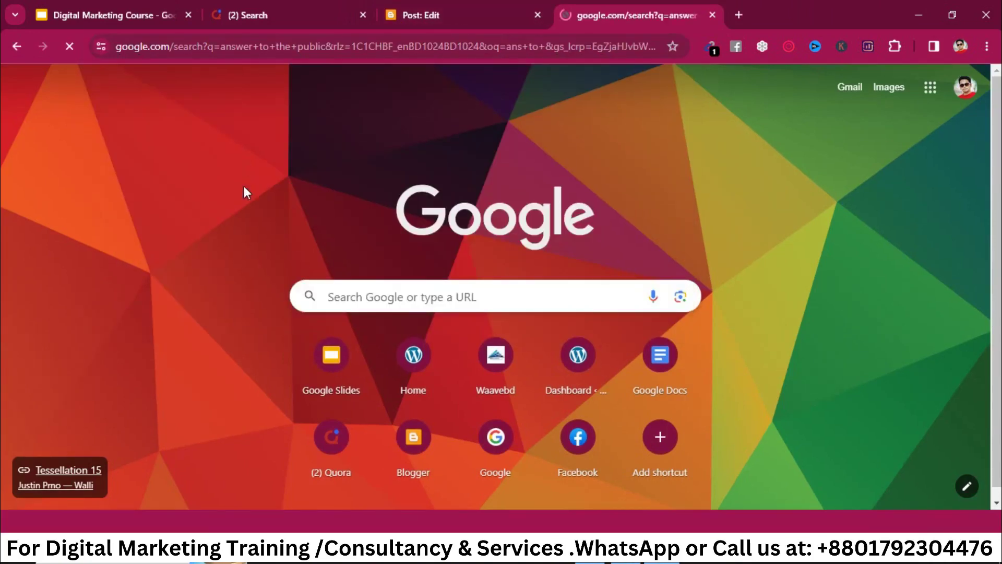
pyautogui.scroll(-1, 191, 282)
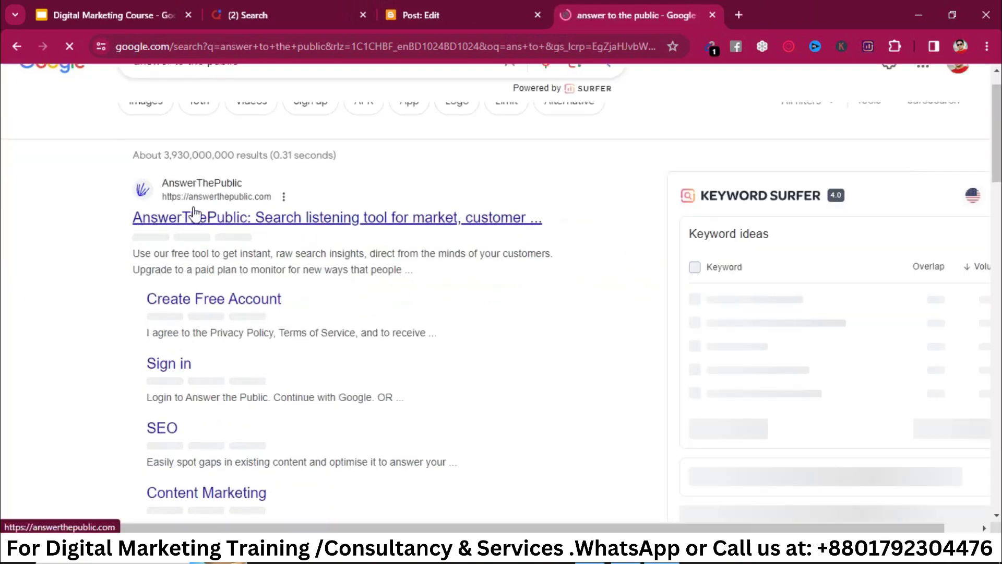
pyautogui.click(239, 217)
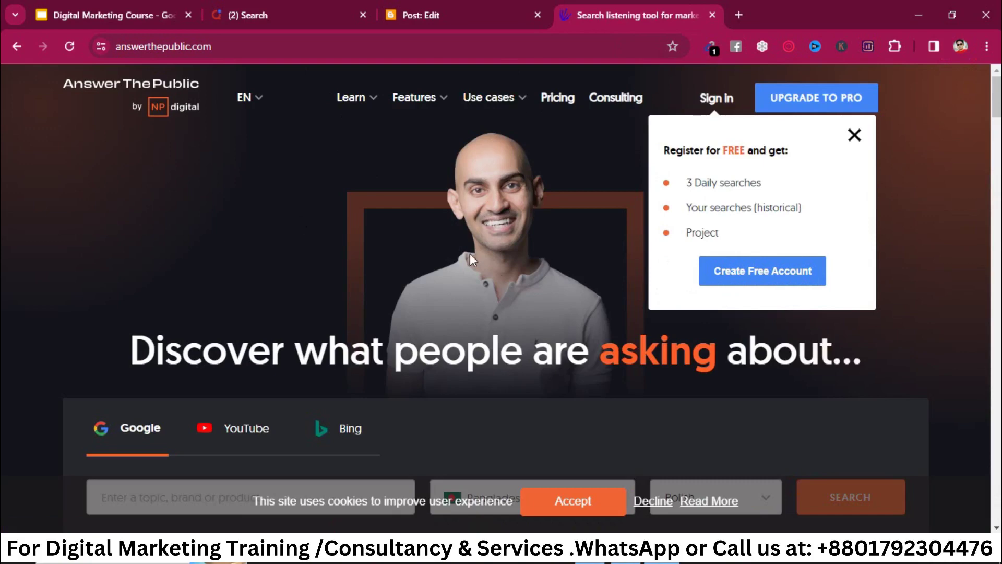
pyautogui.scroll(-5, 484, 213)
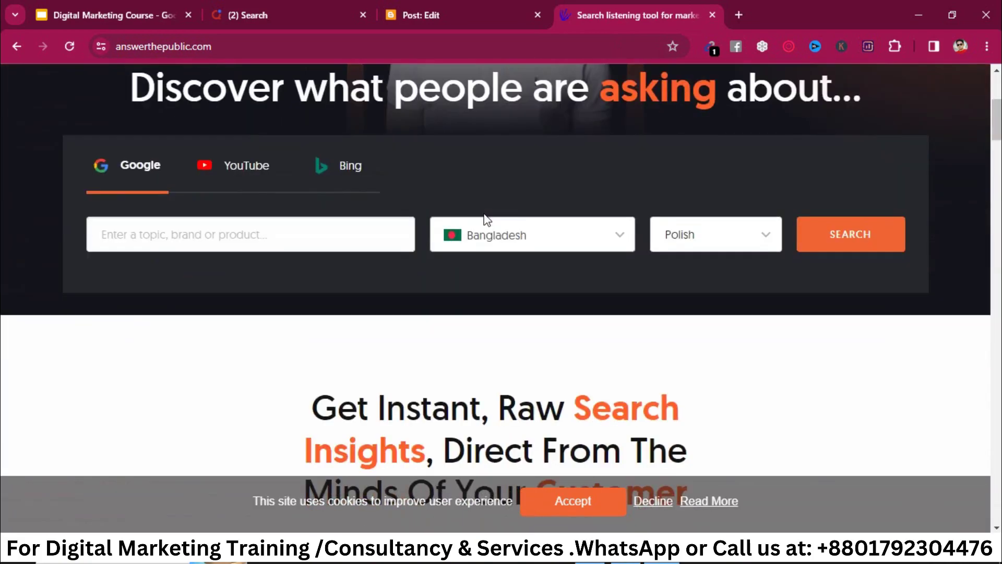
pyautogui.click(283, 227)
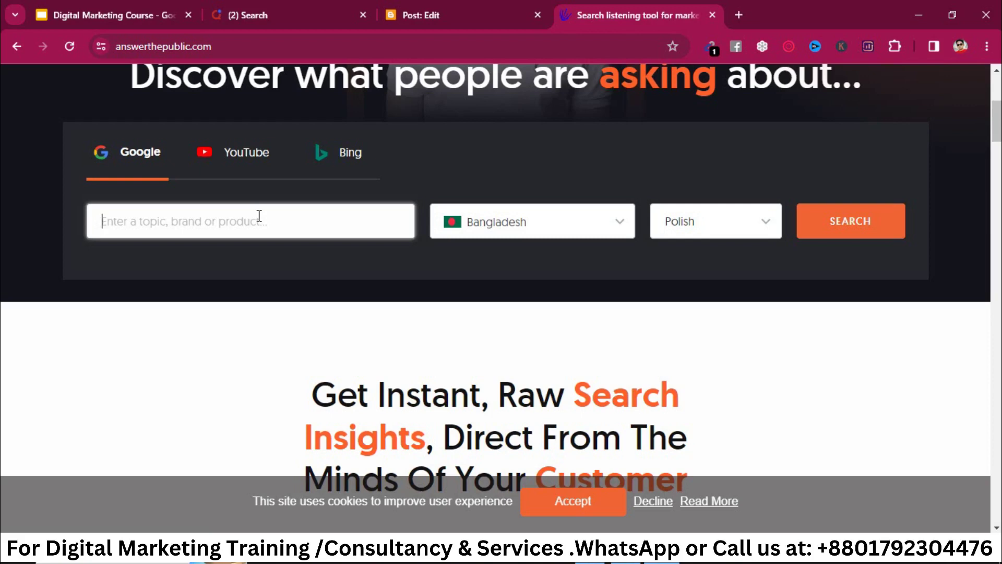
pyautogui.write('amazon')
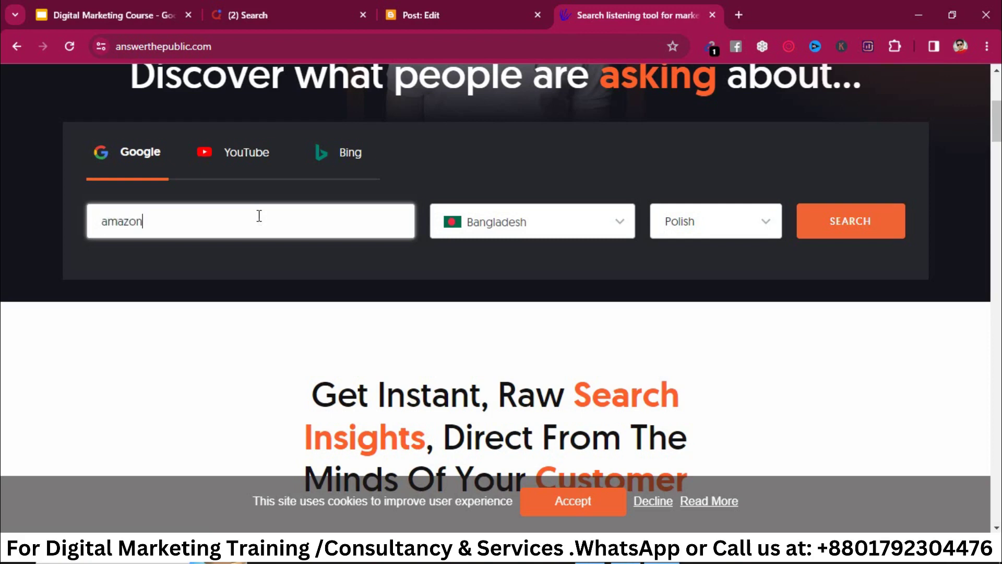
pyautogui.press('BackSpace')
pyautogui.press('BackSpace')
pyautogui.press('BackSpace')
pyautogui.press('BackSpace')
pyautogui.press('BackSpace')
pyautogui.press('BackSpace')
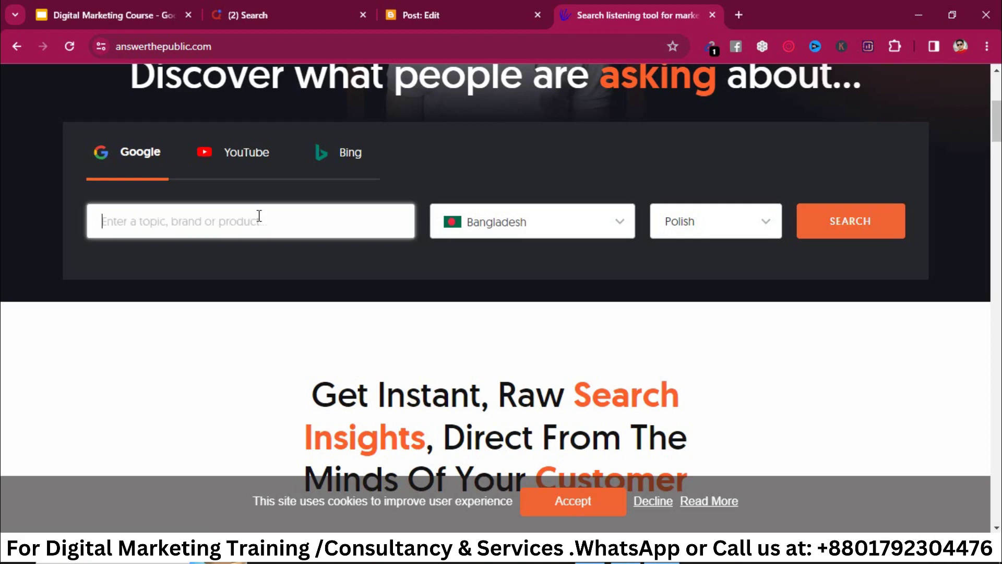
# Run an AnswerThePublic search for the topic "shopify".
pyautogui.write('s')
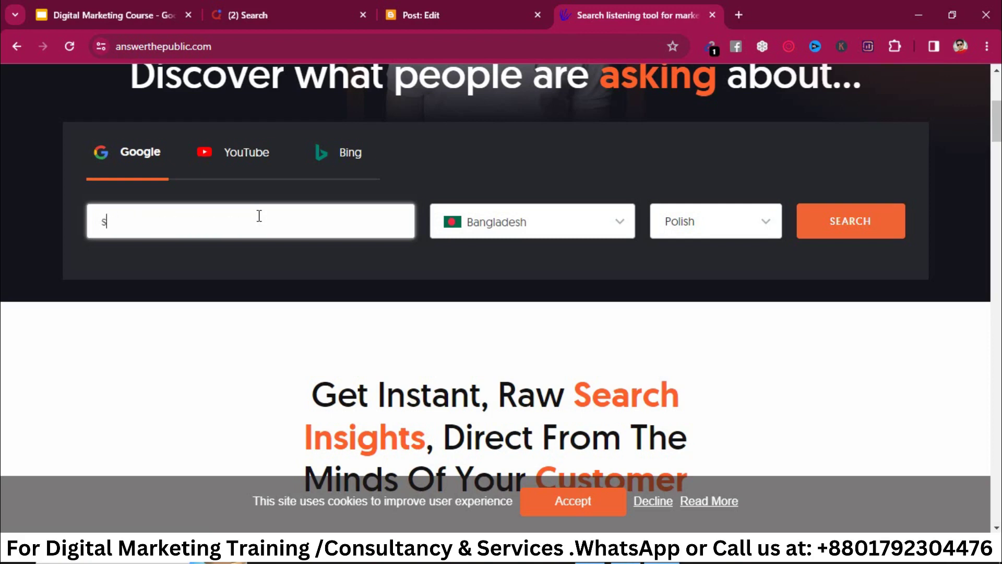
pyautogui.write('hopify')
pyautogui.click(866, 229)
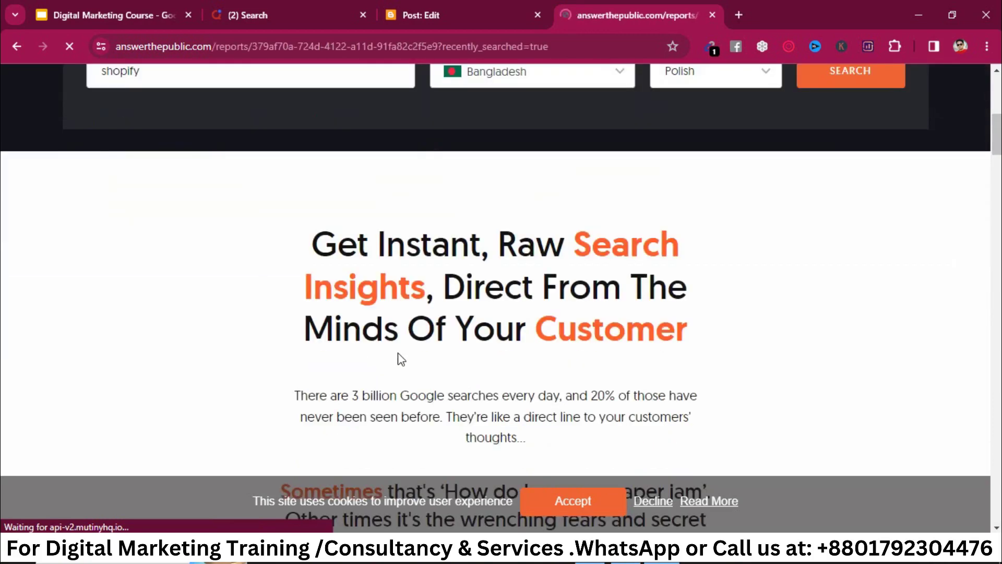
# Examine the sections of the shopify report and its Prepositions wheel, highlighting the search volume at the centre and clearing the selection.
pyautogui.scroll(-4, 519, 378)
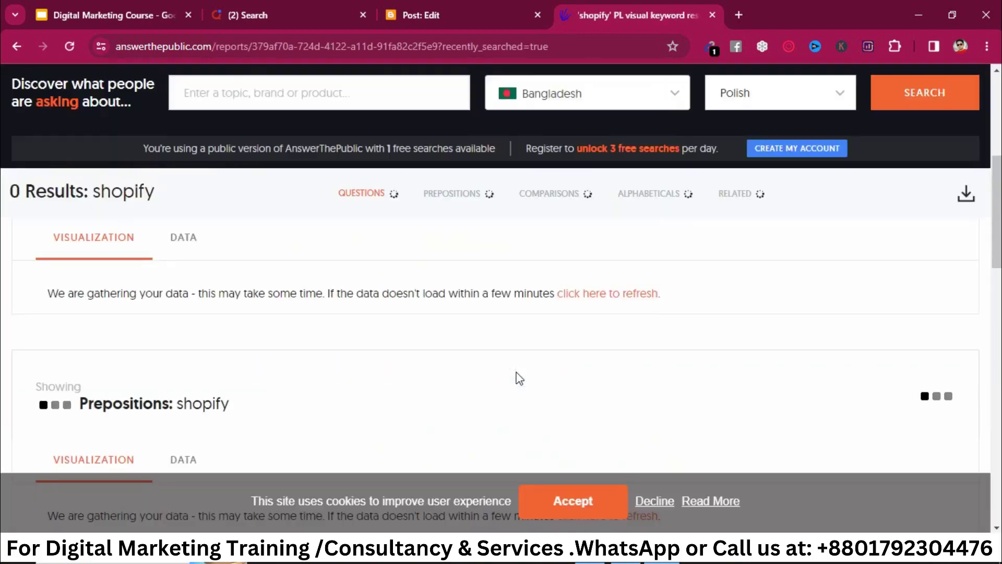
pyautogui.scroll(-4, 519, 379)
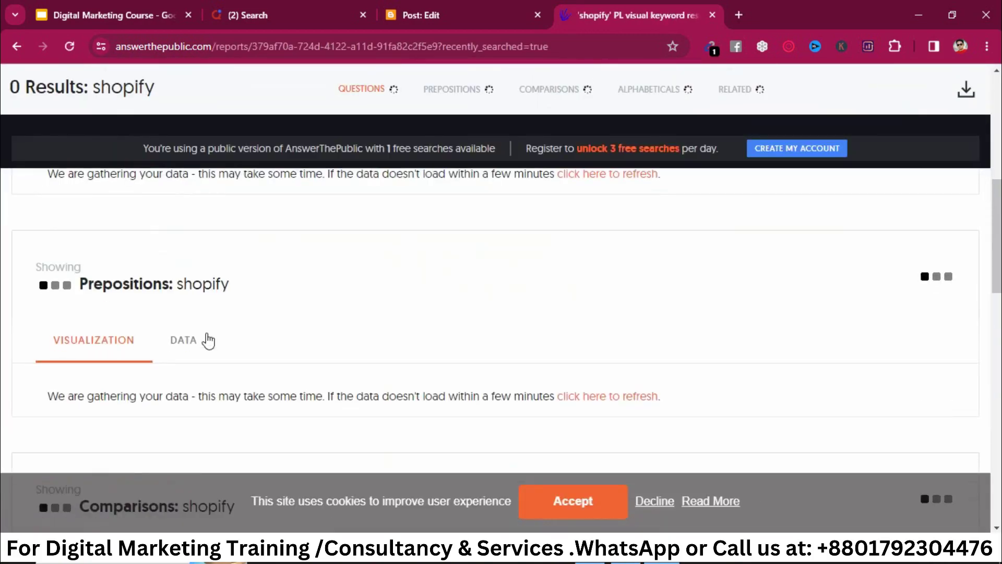
pyautogui.scroll(-8, 382, 347)
pyautogui.scroll(-5, 385, 347)
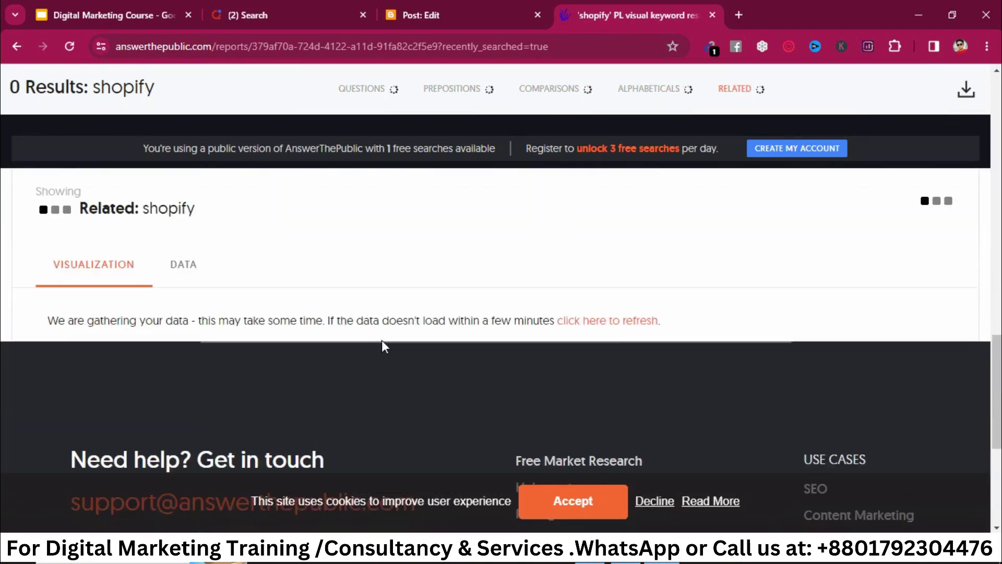
pyautogui.scroll(8, 385, 346)
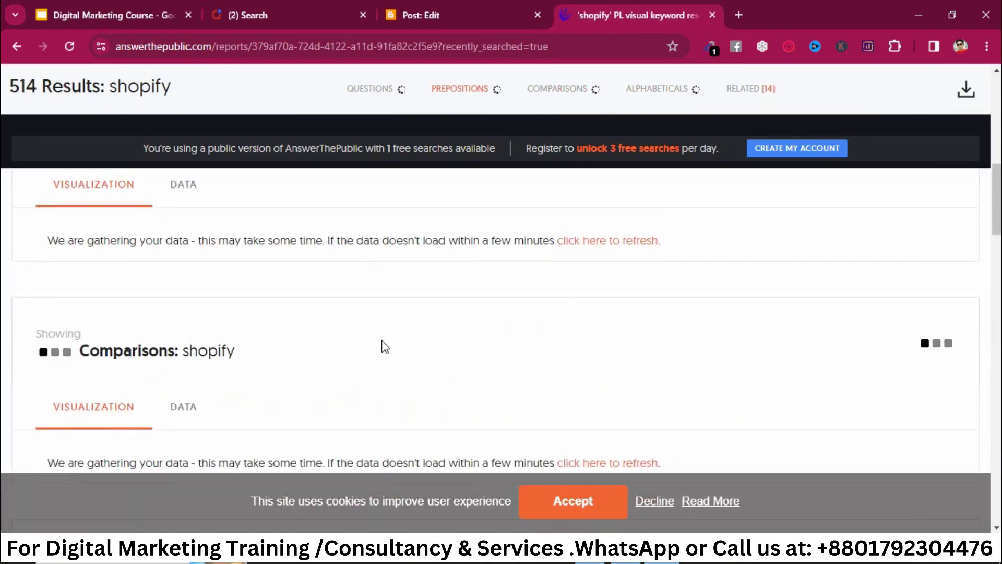
pyautogui.scroll(5, 385, 346)
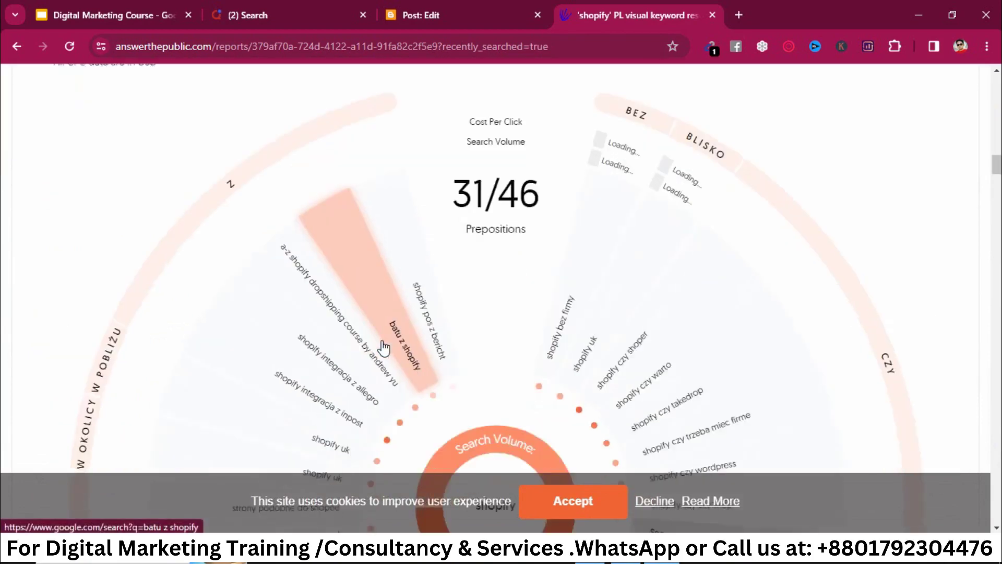
pyautogui.scroll(-3, 384, 347)
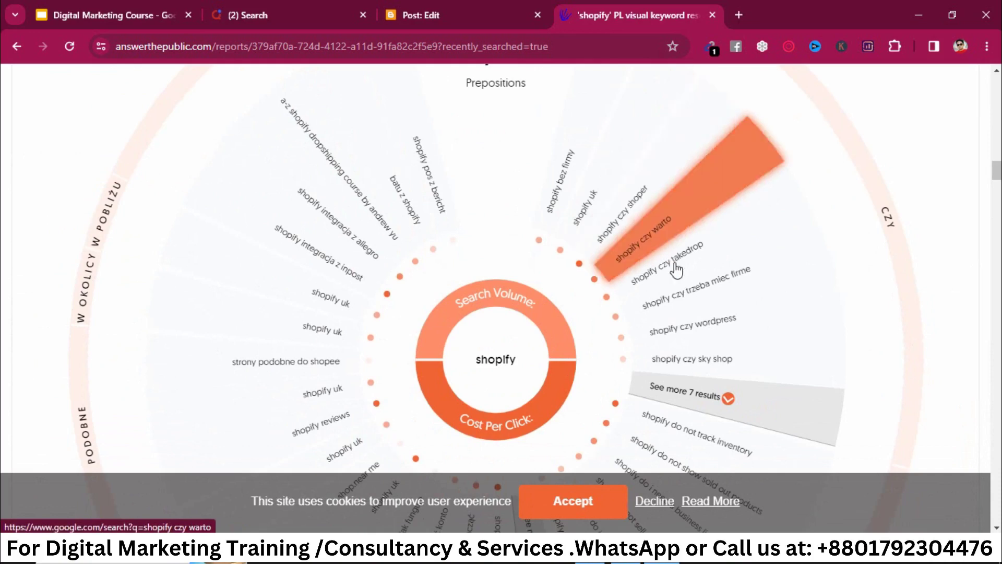
pyautogui.scroll(-3, 646, 282)
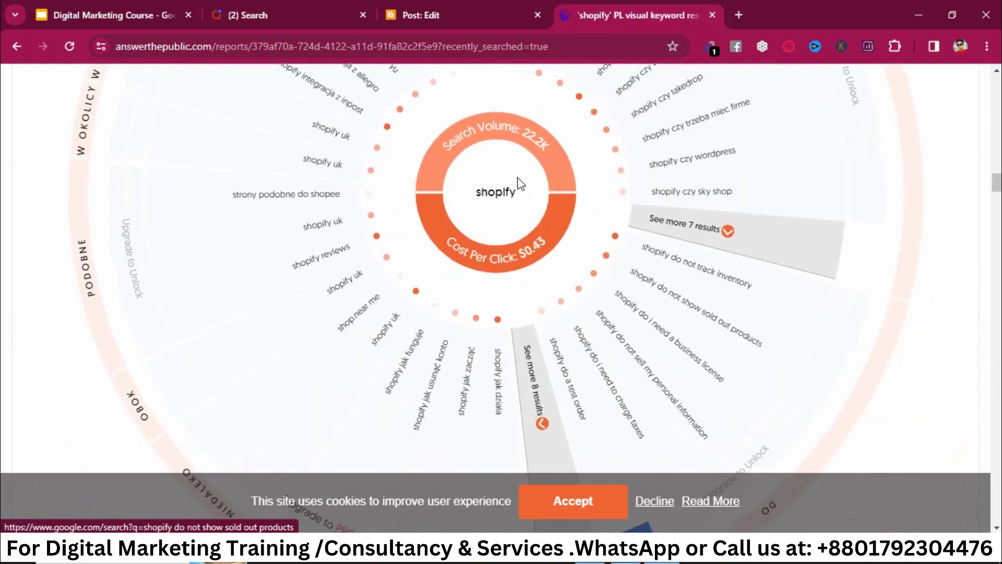
pyautogui.doubleClick(538, 138)
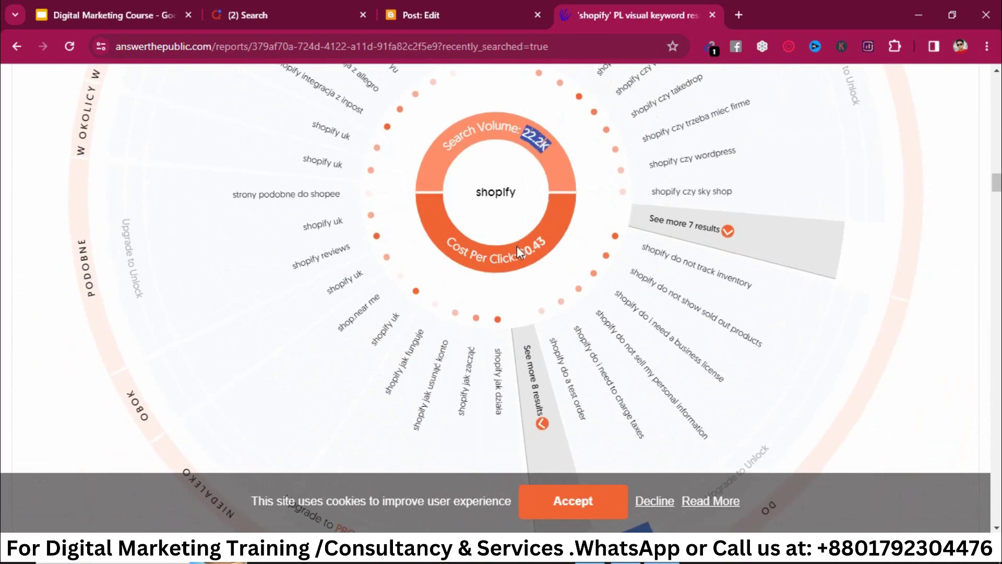
pyautogui.click(543, 246)
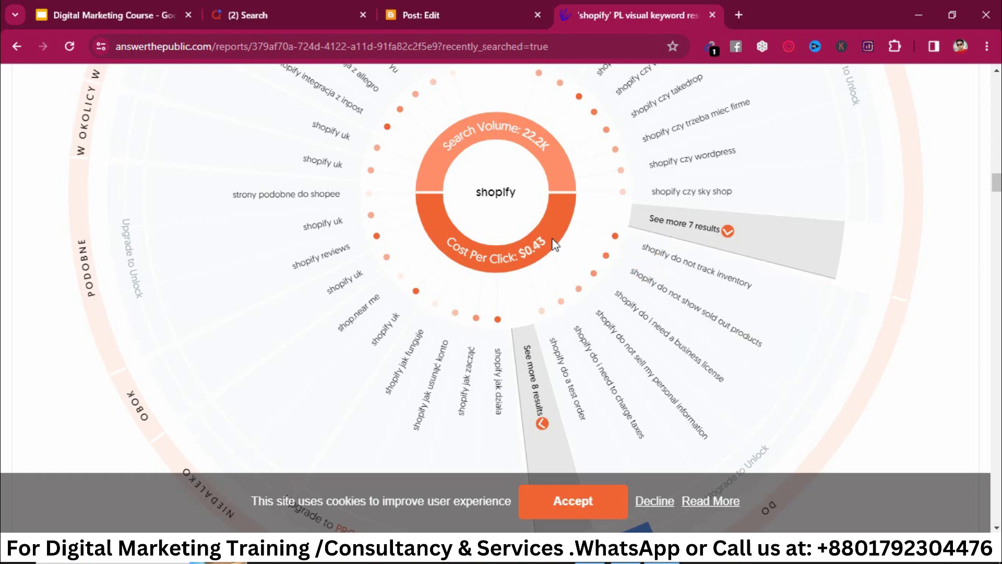
# Examine the Prepositions and Comparisons sections of the shopify report, highlighting the words in their headings.
pyautogui.scroll(-9, 574, 272)
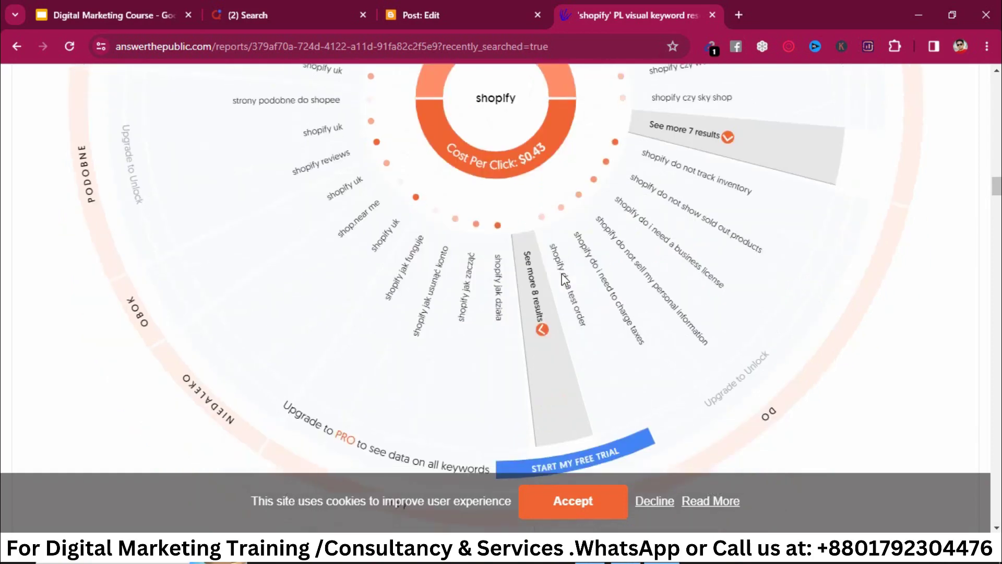
pyautogui.scroll(-10, 562, 277)
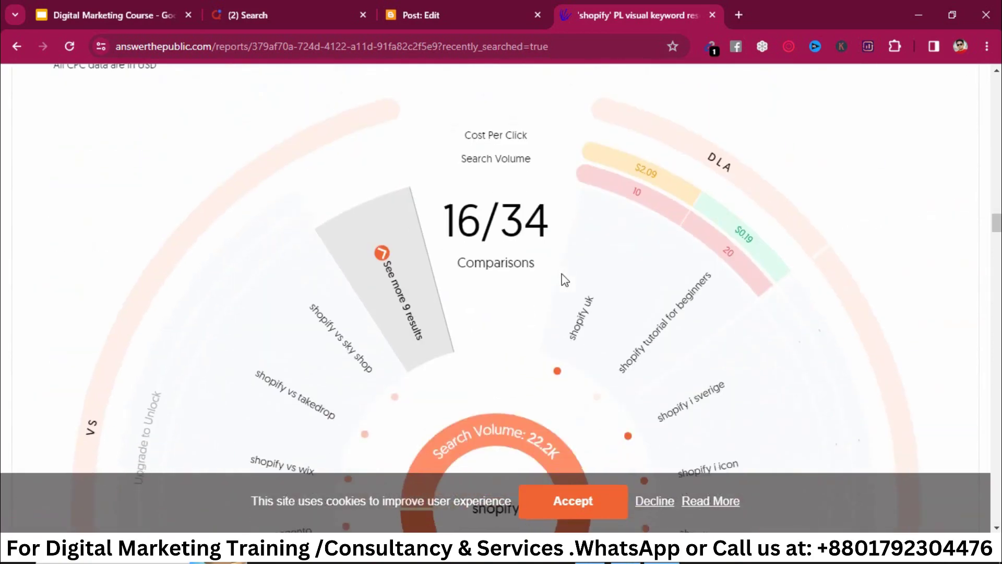
pyautogui.scroll(5, 548, 244)
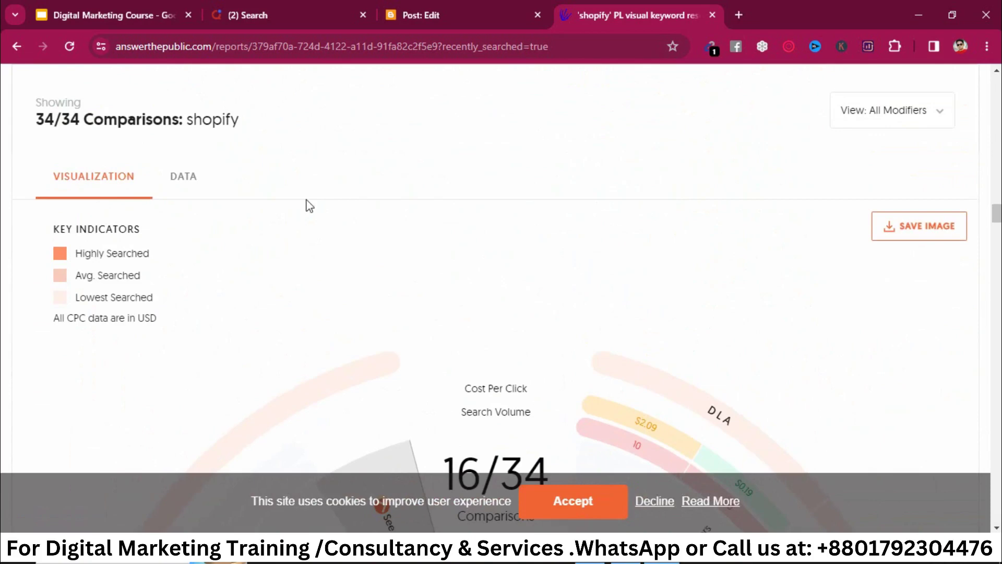
pyautogui.doubleClick(216, 126)
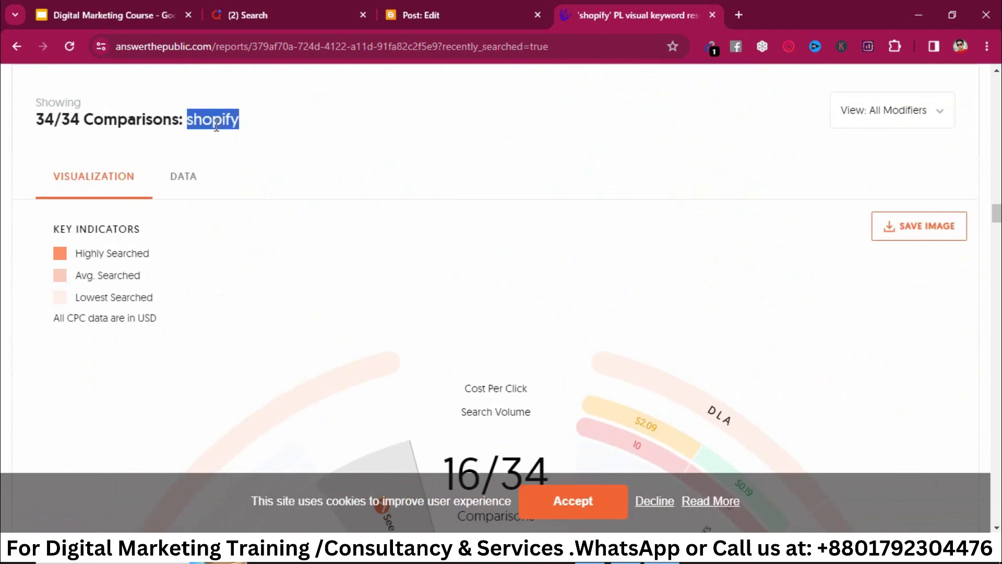
pyautogui.scroll(2, 199, 128)
pyautogui.scroll(-15, 199, 127)
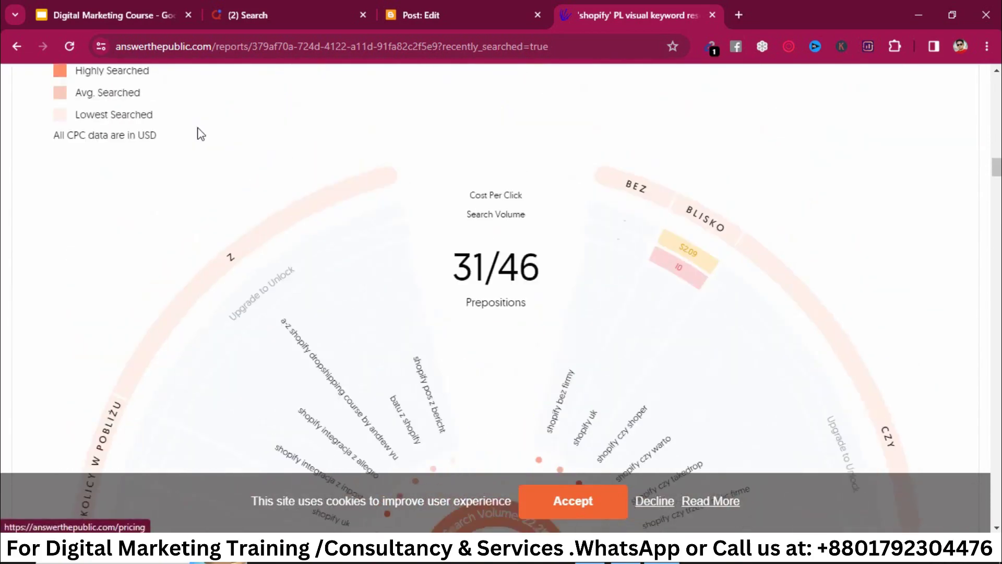
pyautogui.doubleClick(112, 169)
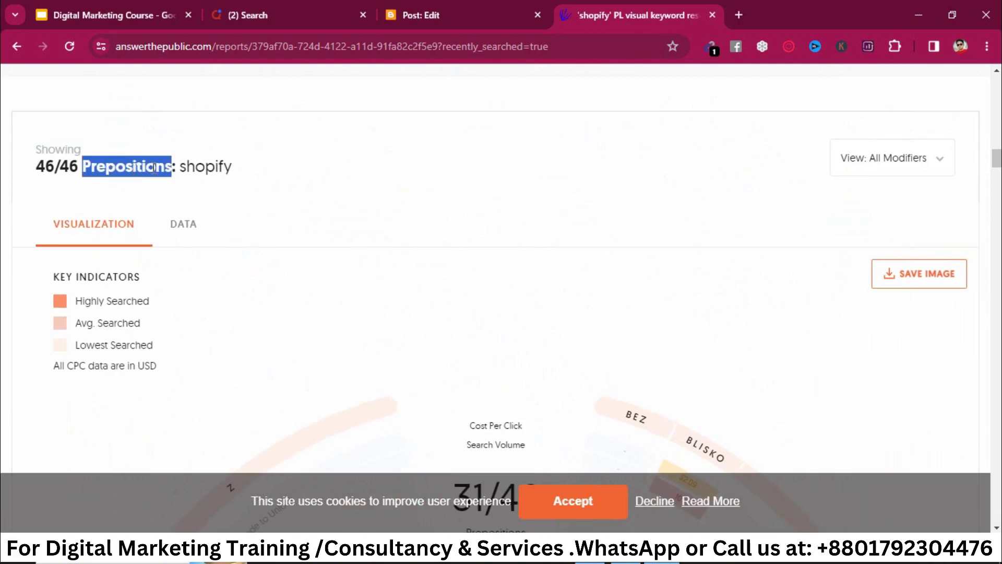
pyautogui.click(153, 168)
pyautogui.doubleClick(207, 175)
pyautogui.click(367, 214)
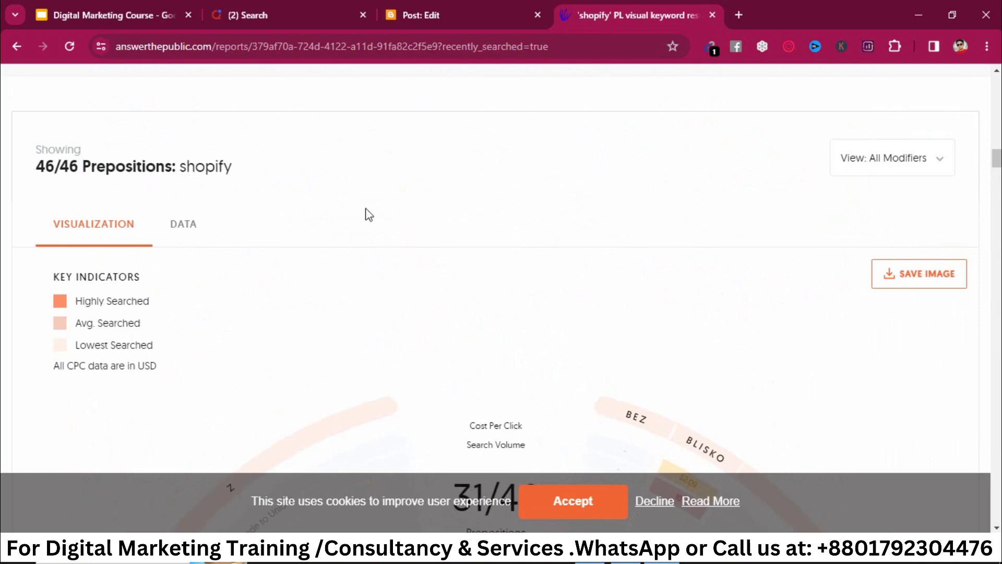
pyautogui.scroll(-10, 368, 214)
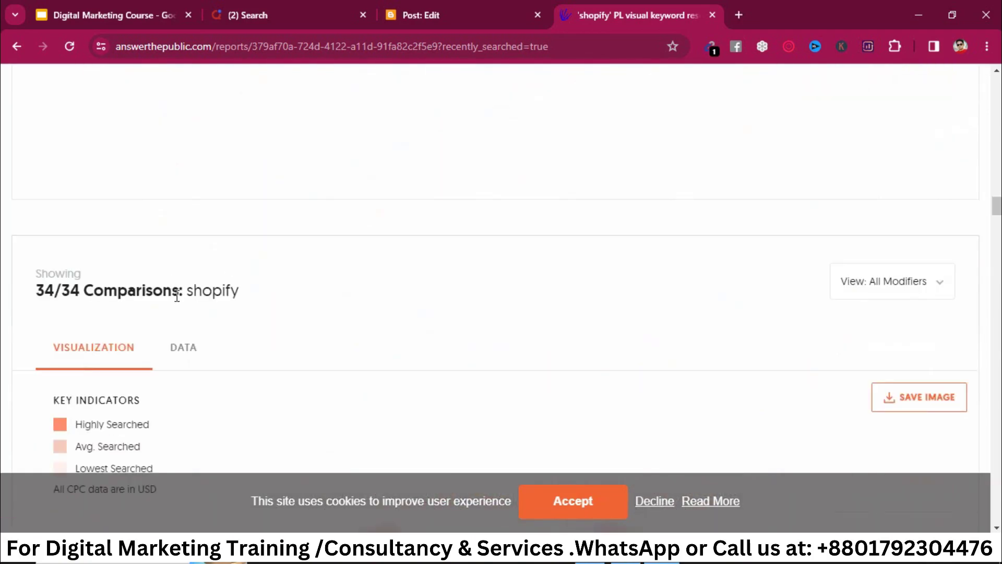
pyautogui.doubleClick(197, 282)
# Examine the Alphabeticals section's keyword lists from a to f, highlighting its heading and clearing the selection.
pyautogui.scroll(-10, 227, 358)
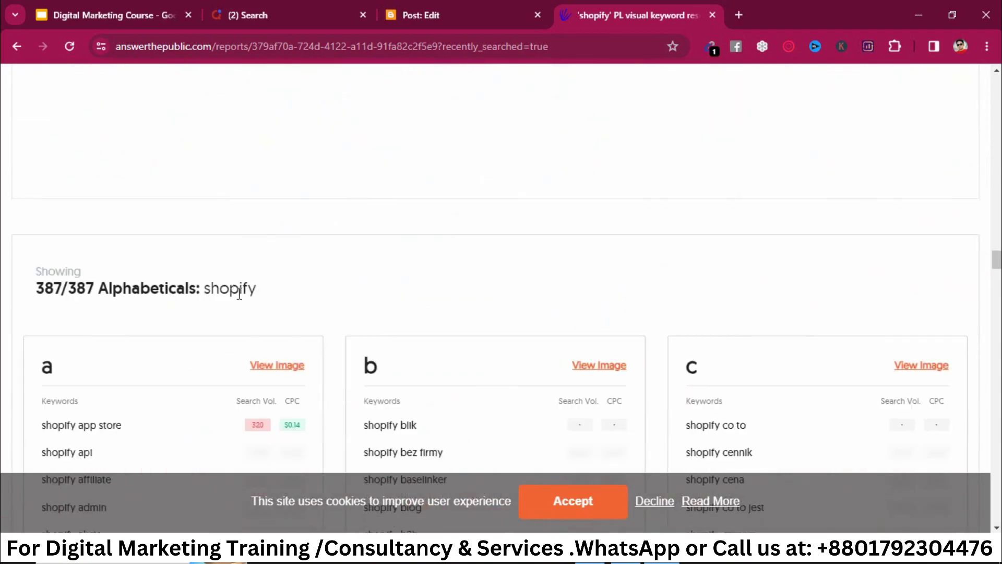
pyautogui.tripleClick(236, 288)
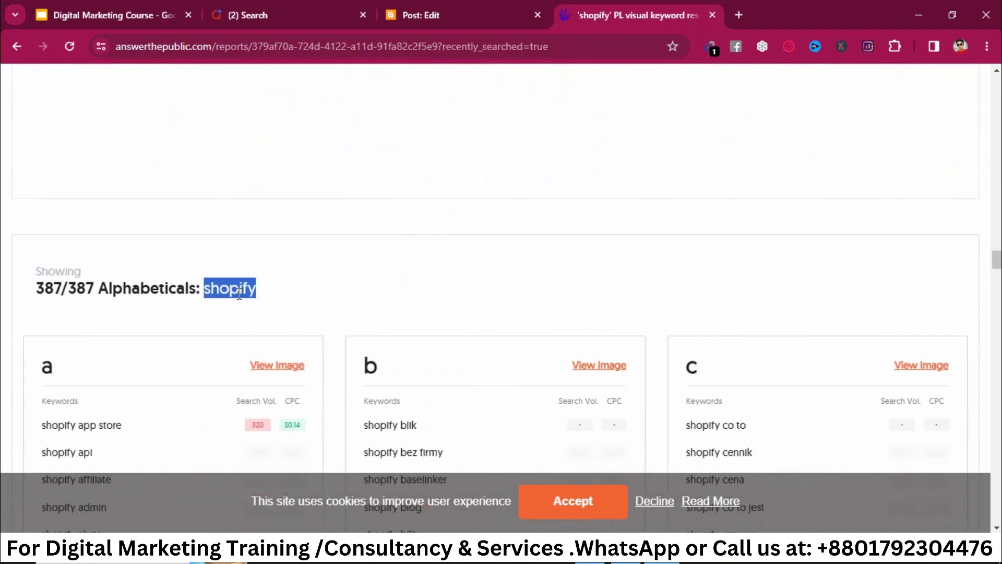
pyautogui.doubleClick(141, 288)
pyautogui.scroll(-5, 290, 304)
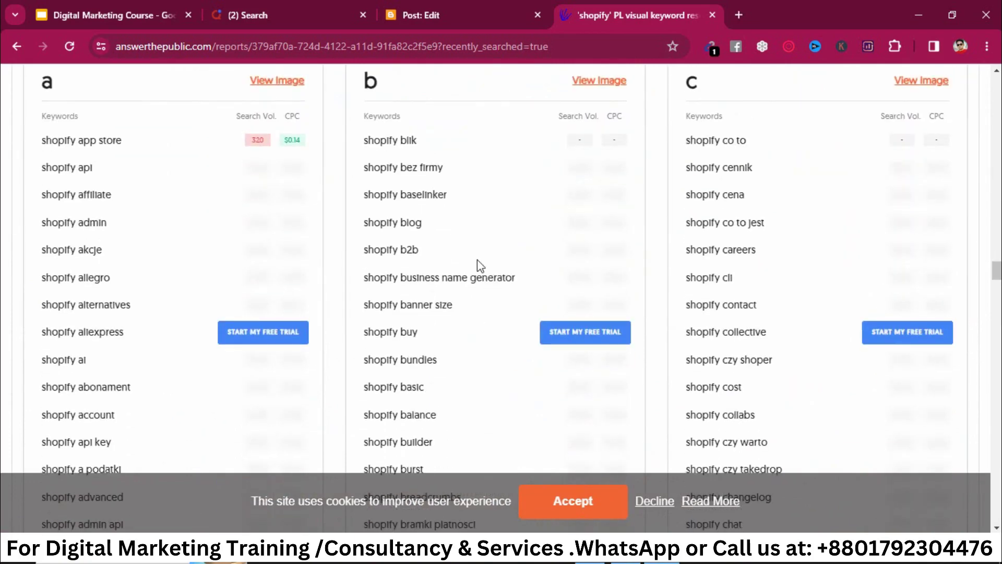
pyautogui.scroll(-5, 468, 282)
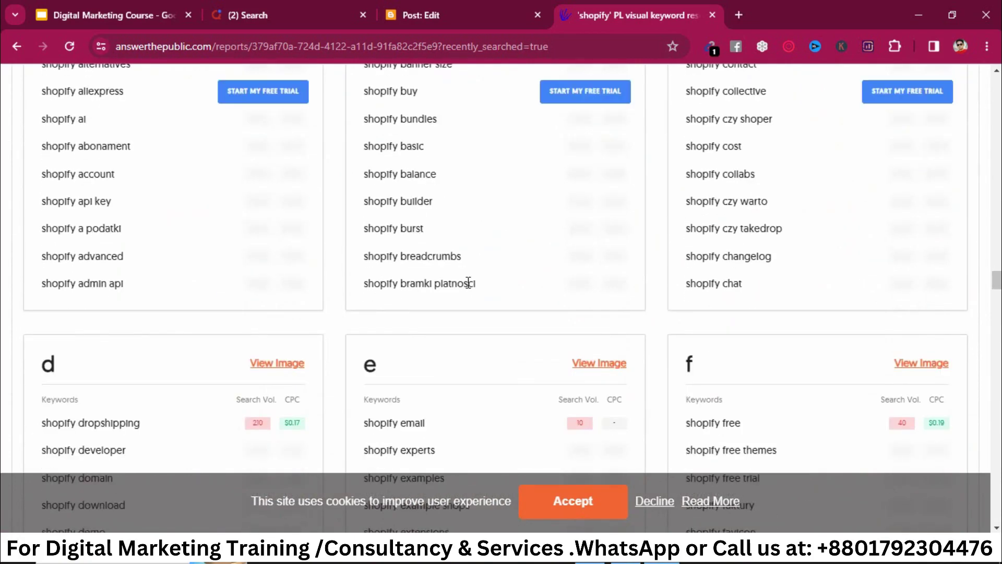
pyautogui.scroll(-5, 468, 282)
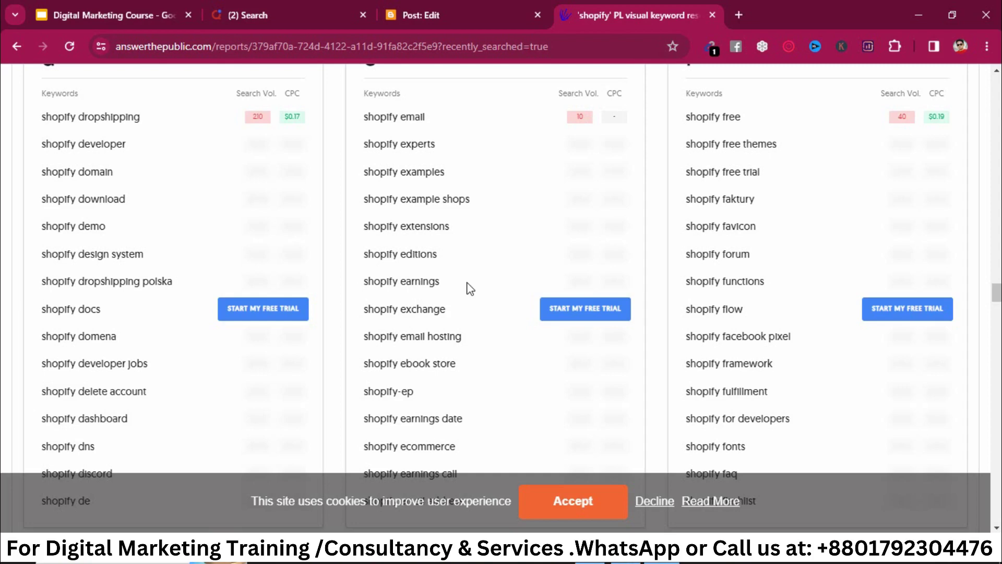
pyautogui.scroll(12, 443, 291)
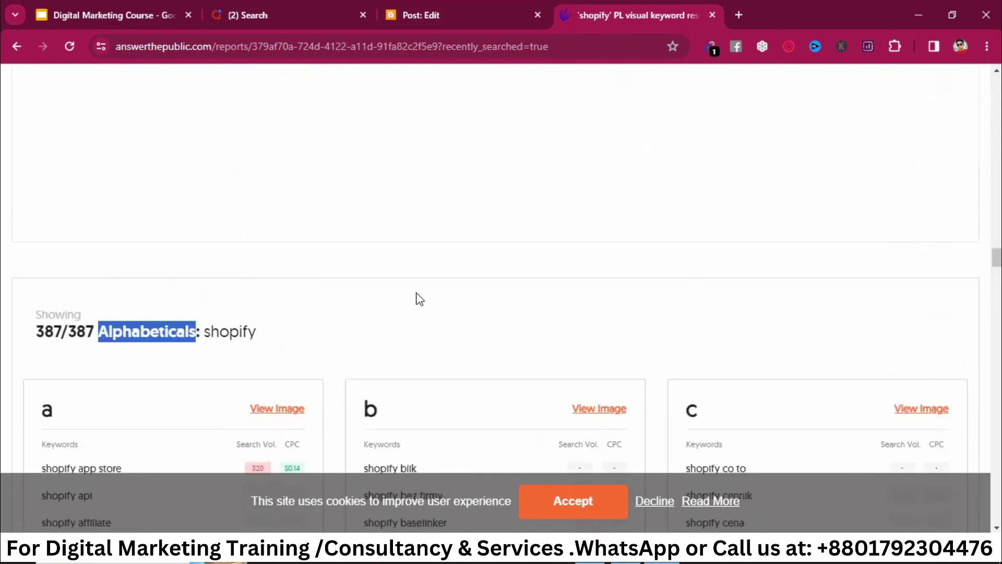
pyautogui.click(419, 298)
# Copy the "34/34 Comparisons: shopify" heading from the report and paste it below the image in the Blogger post.
pyautogui.scroll(6, 417, 297)
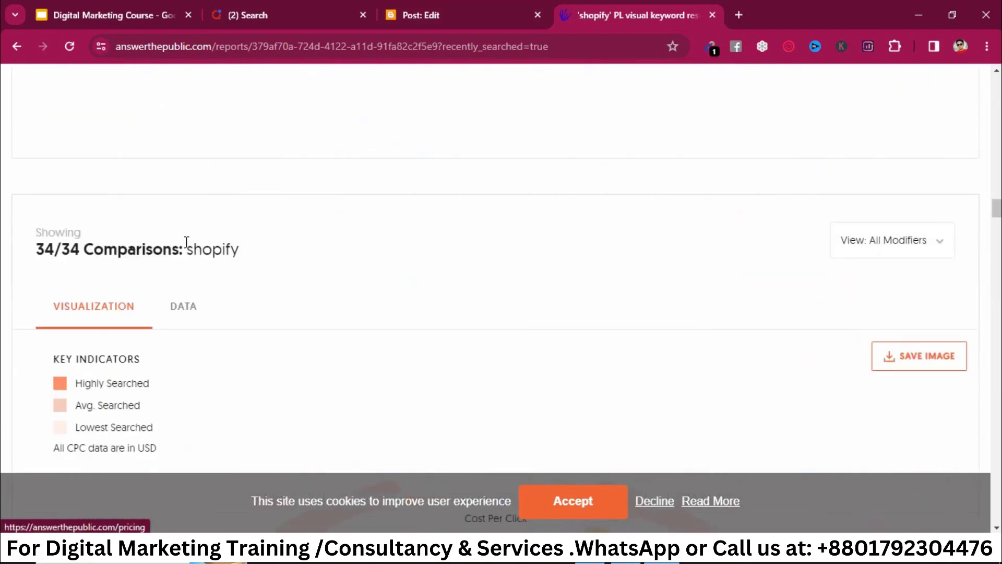
pyautogui.tripleClick(177, 258)
pyautogui.hotkey('ctrl', 'c')
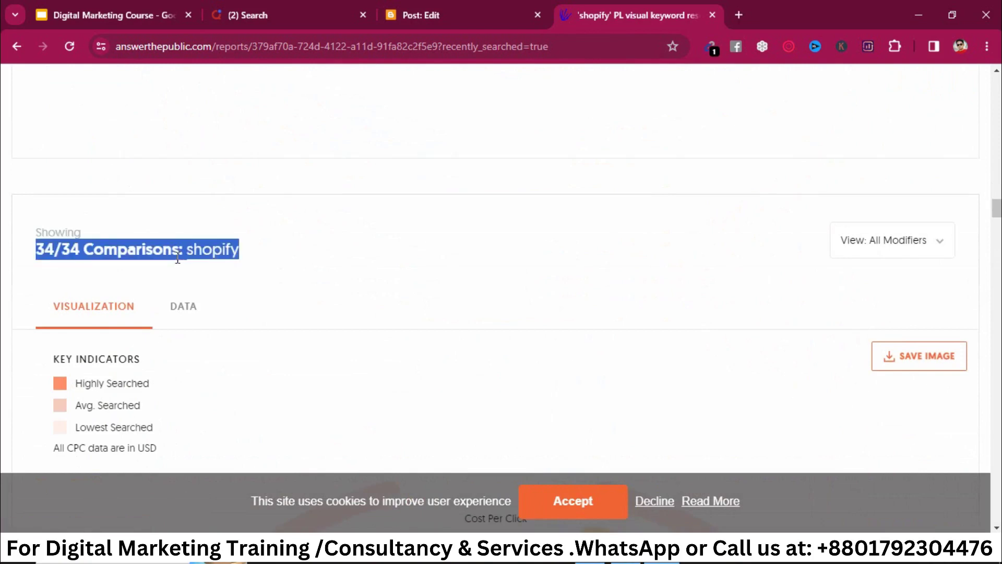
pyautogui.click(424, 11)
pyautogui.click(301, 421)
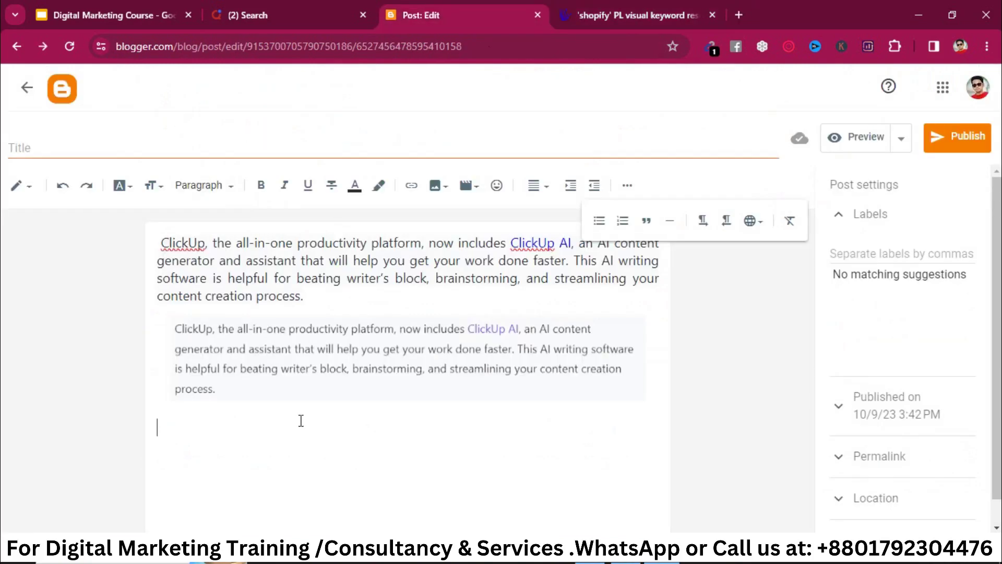
pyautogui.hotkey('ctrl', 'v')
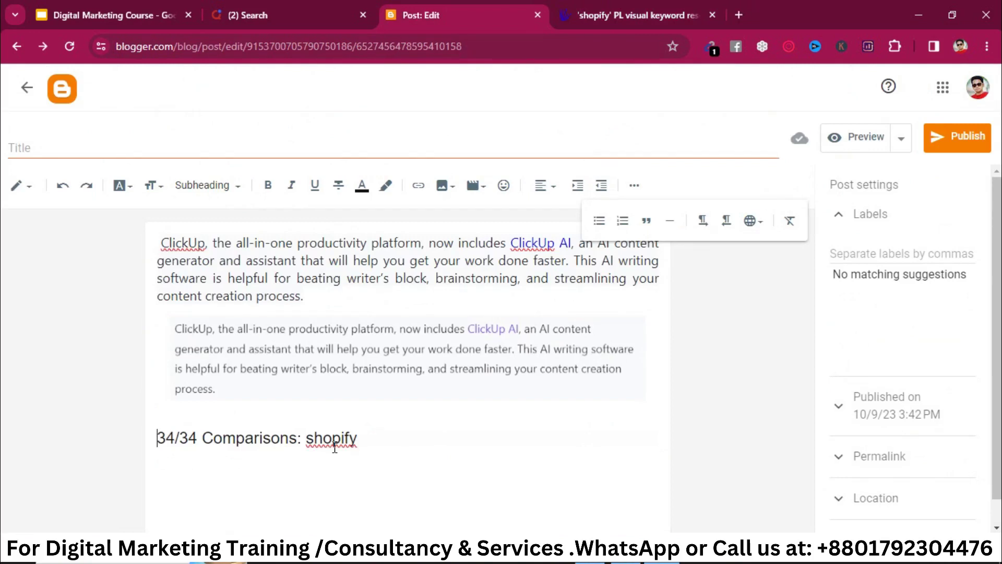
# Cut the pasted heading from the post, paste it into the browser address field and cut it from there as plain text.
pyautogui.tripleClick(335, 444)
pyautogui.hotkey('ctrl', 'c')
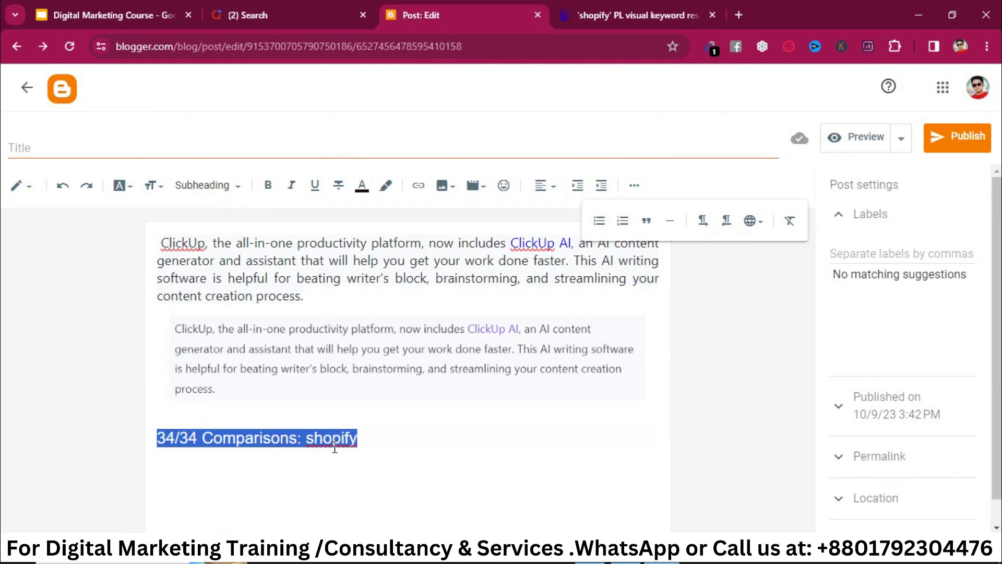
pyautogui.press('BackSpace')
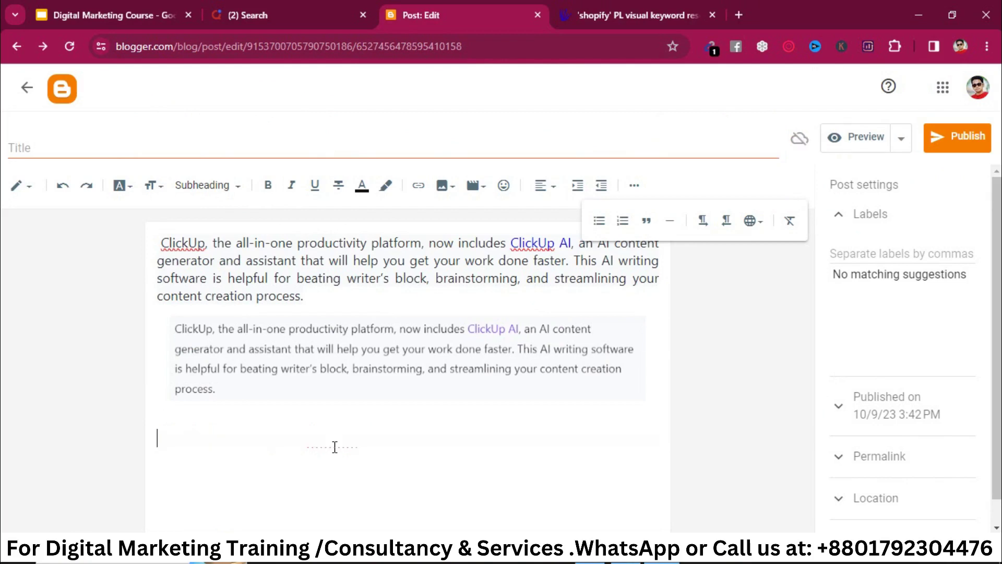
pyautogui.click(494, 50)
pyautogui.hotkey('ctrl', 'v')
pyautogui.hotkey('ctrl', 'a')
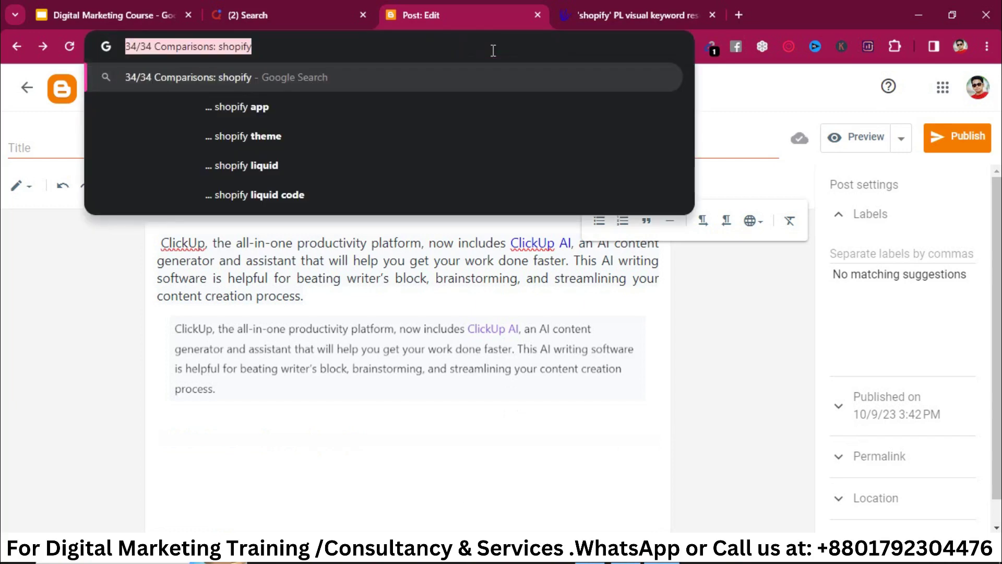
pyautogui.press('BackSpace')
# Try to paste the plain heading text below the image and undo the paste.
pyautogui.click(251, 465)
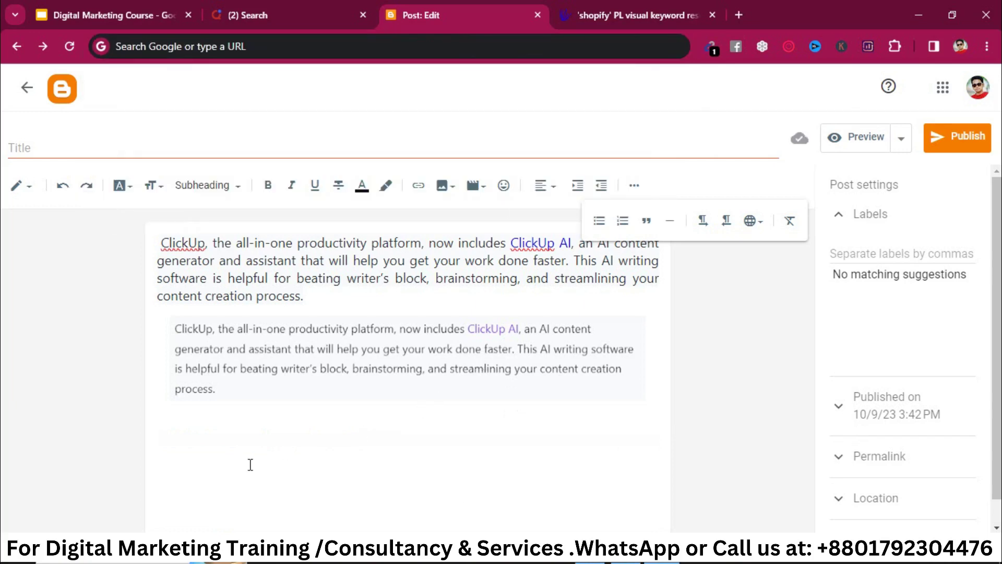
pyautogui.hotkey('ctrl', 'v')
pyautogui.hotkey('ctrl', 'z')
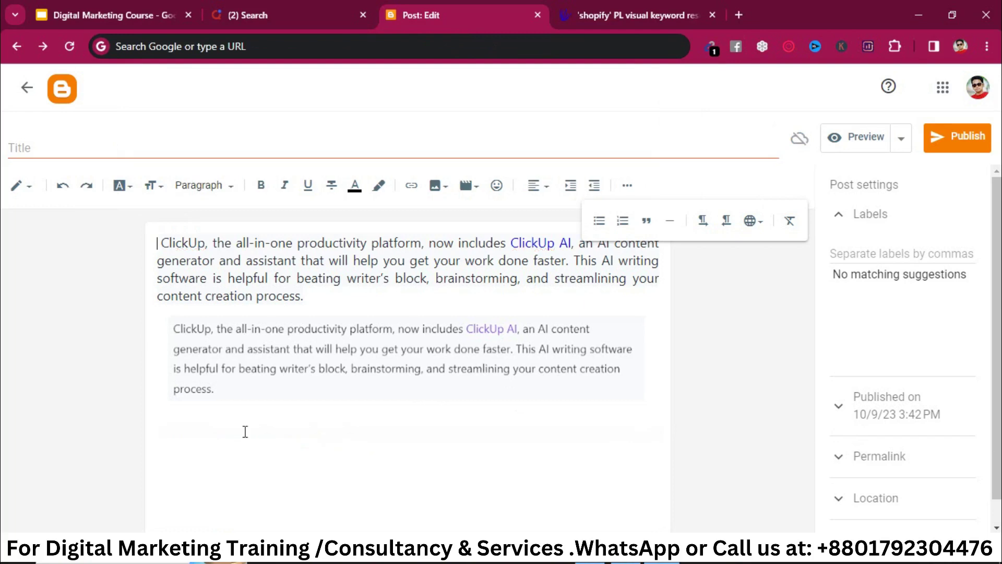
# Remove the empty subheading line, paste "34/34 Comparisons: shopify" as normal text below the image and append "jdjhhshfu" to it.
pyautogui.click(185, 444)
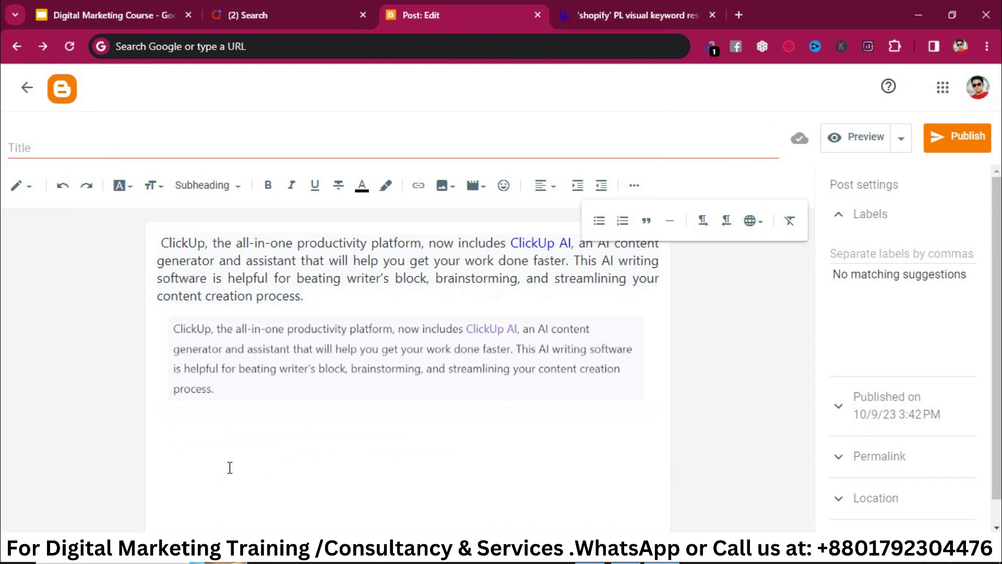
pyautogui.press('BackSpace')
pyautogui.press('Return')
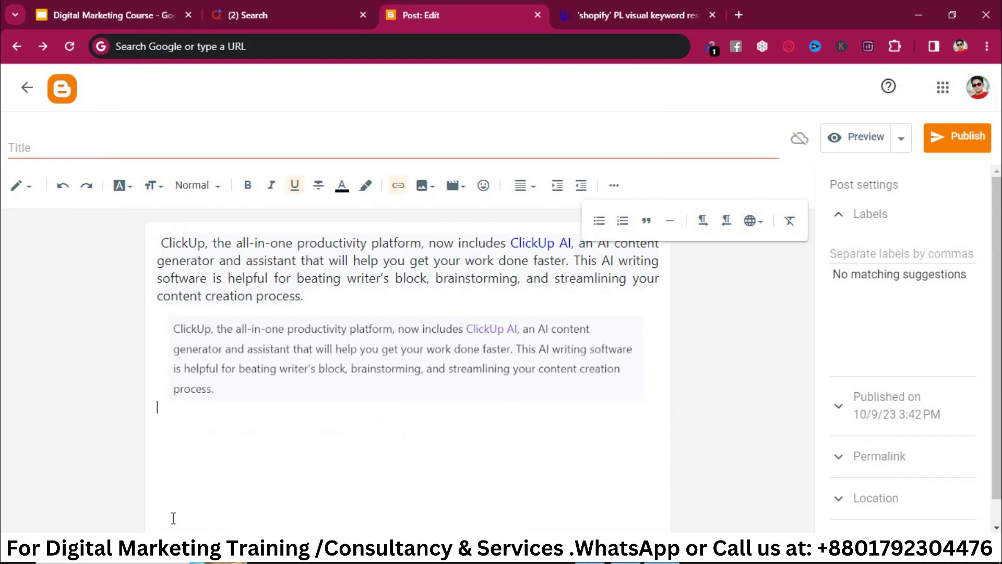
pyautogui.hotkey('ctrl', 'v')
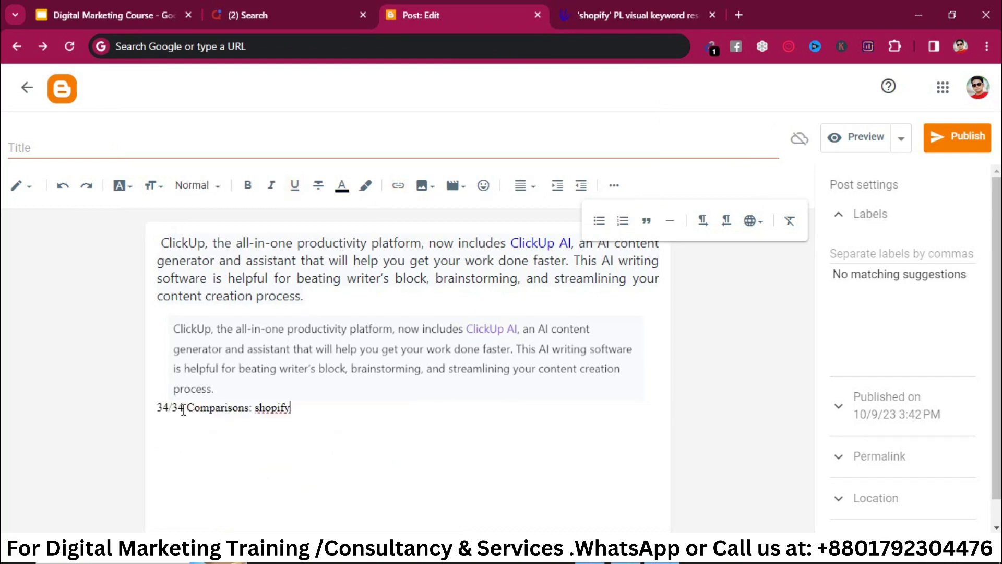
pyautogui.click(159, 407)
pyautogui.press('Return')
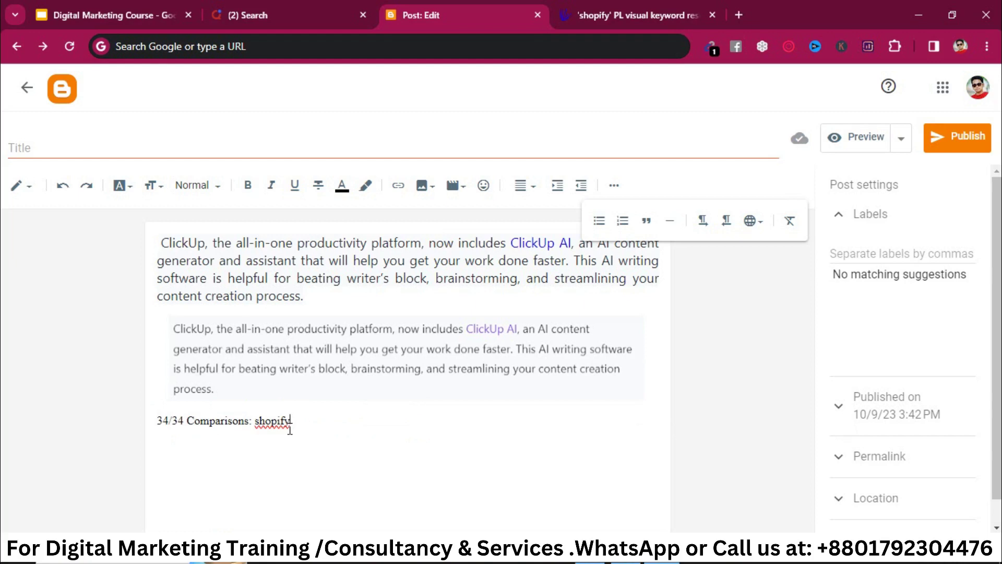
pyautogui.write('jdjhhshfu')
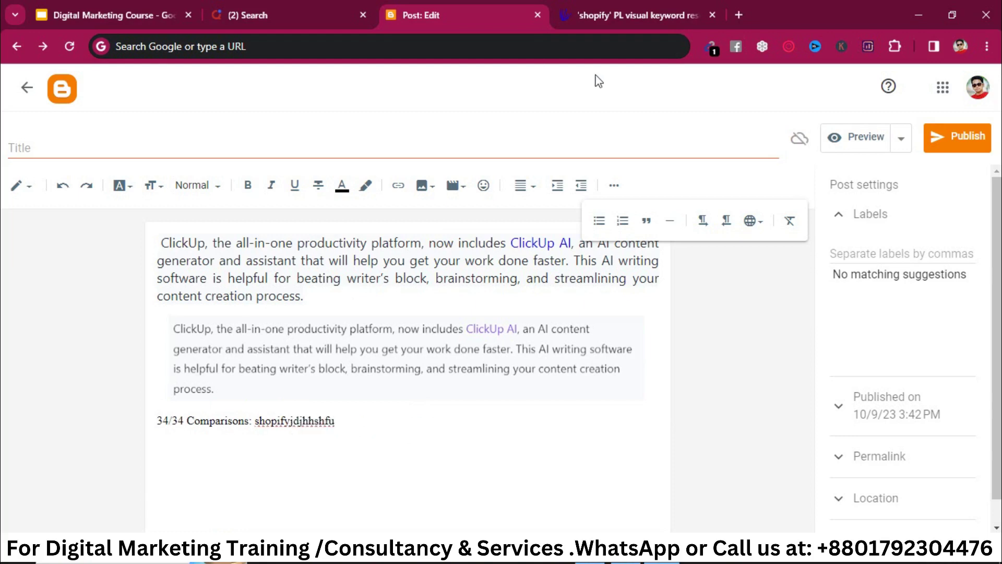
# Review the Prepositions and Comparisons sections of the AnswerThePublic report again and return to the first paragraph of the Blogger post.
pyautogui.click(594, 5)
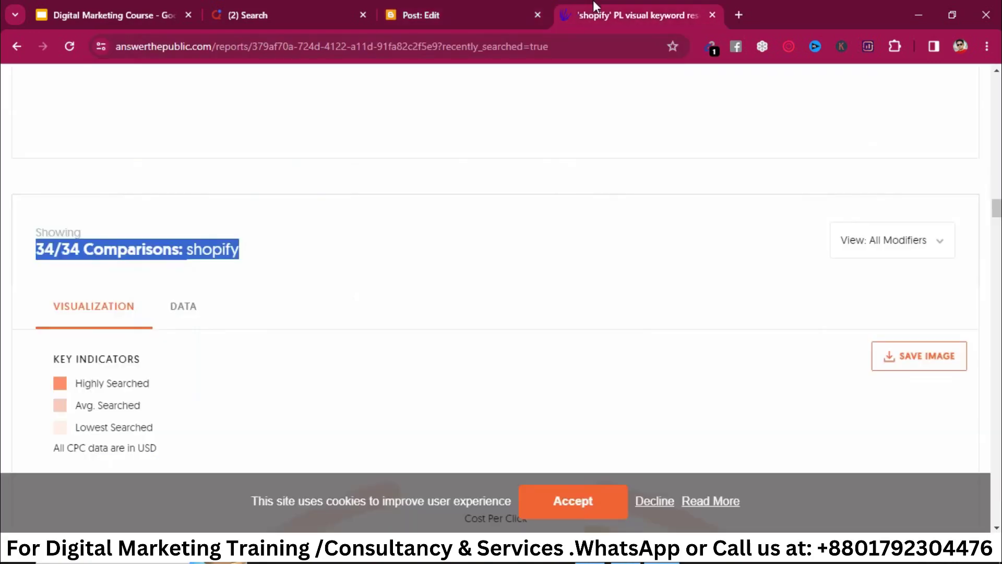
pyautogui.click(484, 258)
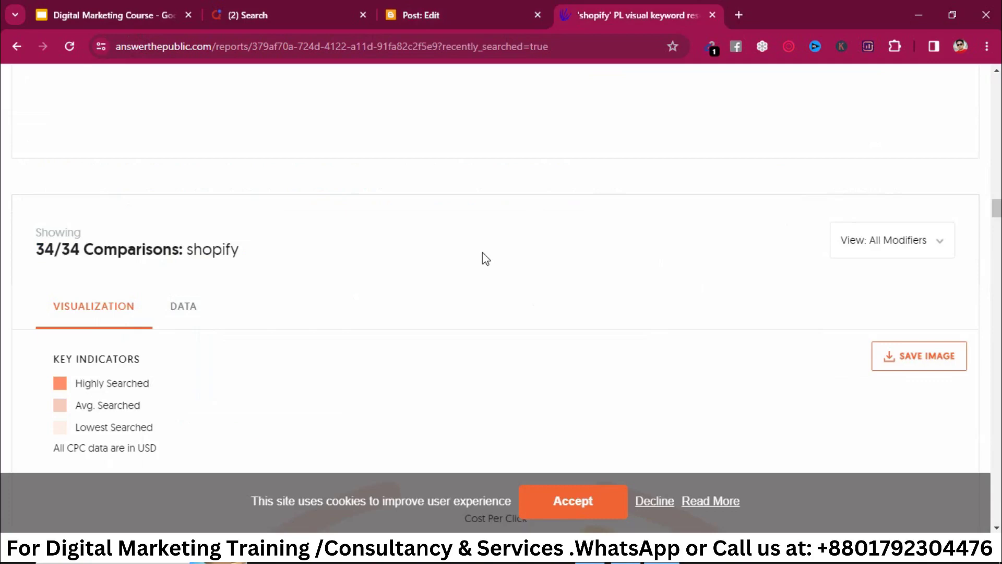
pyautogui.scroll(-10, 506, 314)
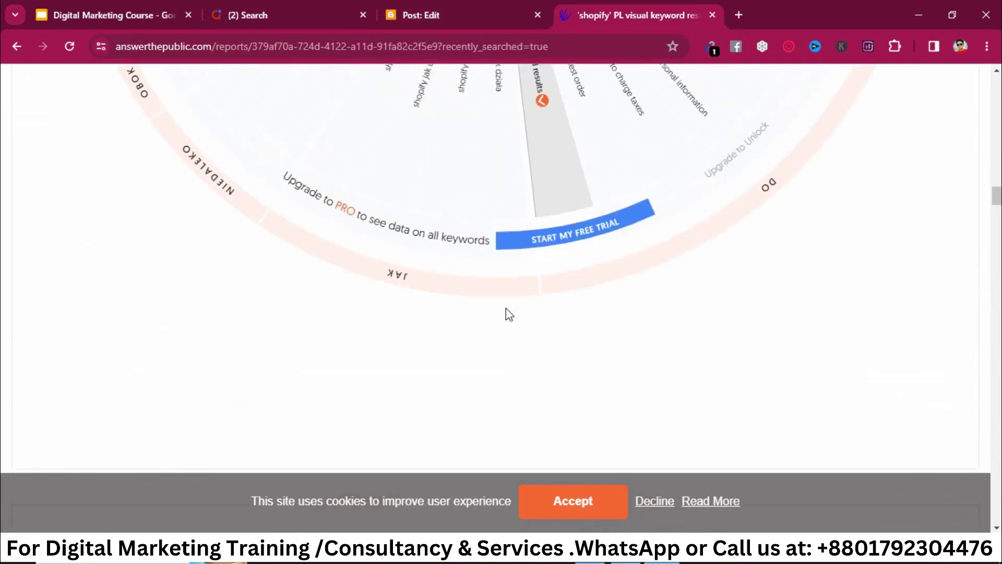
pyautogui.scroll(3, 507, 314)
pyautogui.scroll(10, 507, 316)
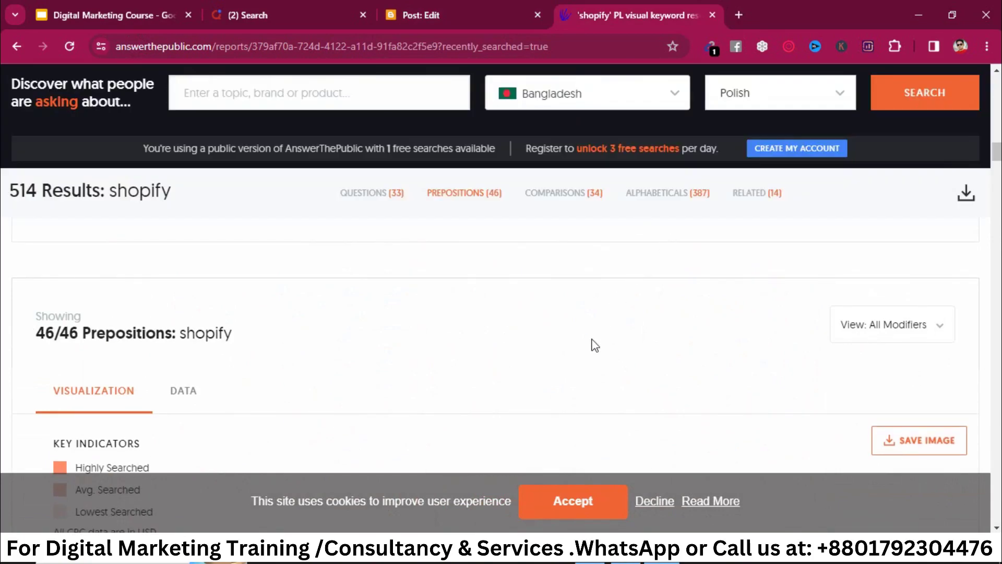
pyautogui.scroll(-8, 593, 342)
pyautogui.scroll(-10, 593, 346)
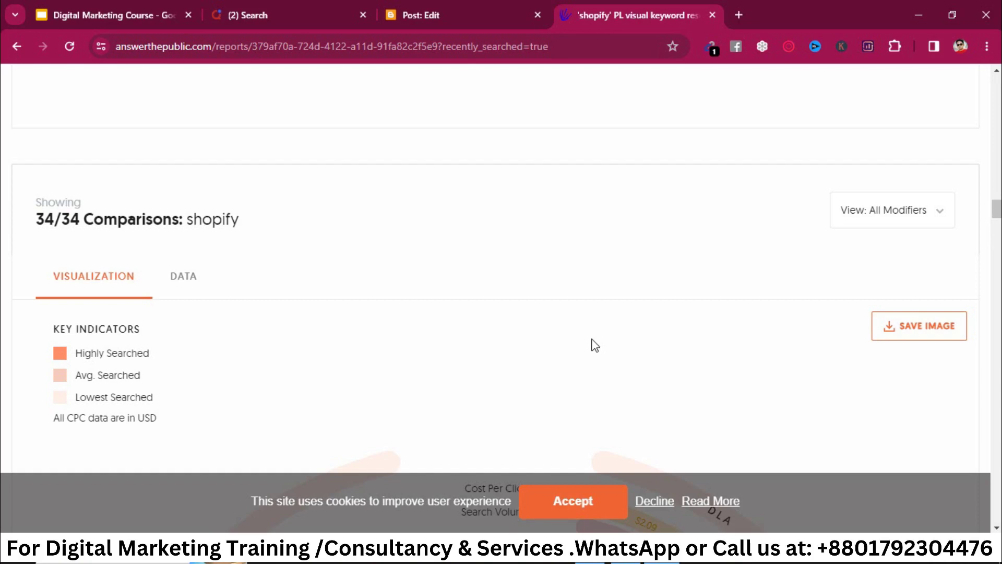
pyautogui.click(433, 14)
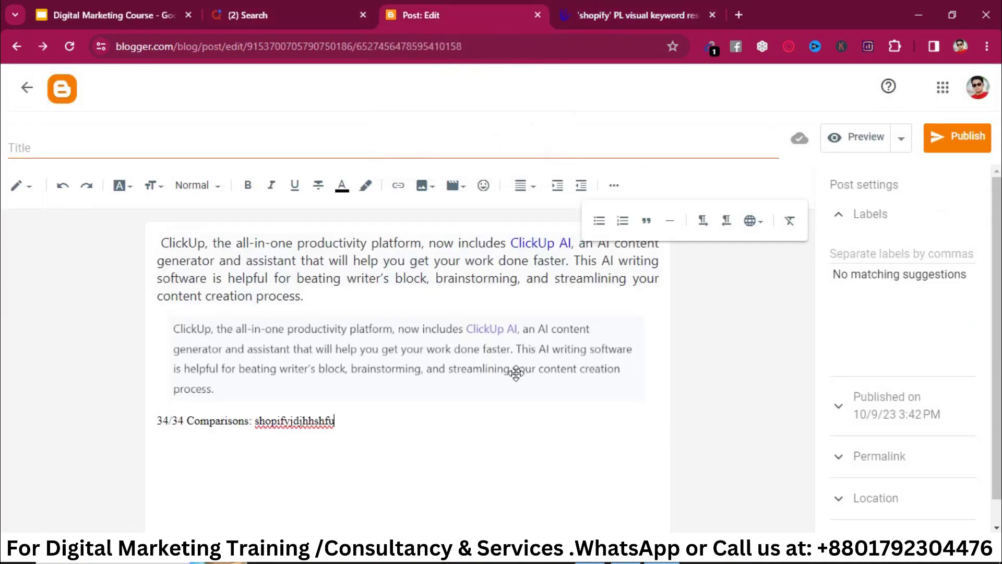
pyautogui.click(487, 281)
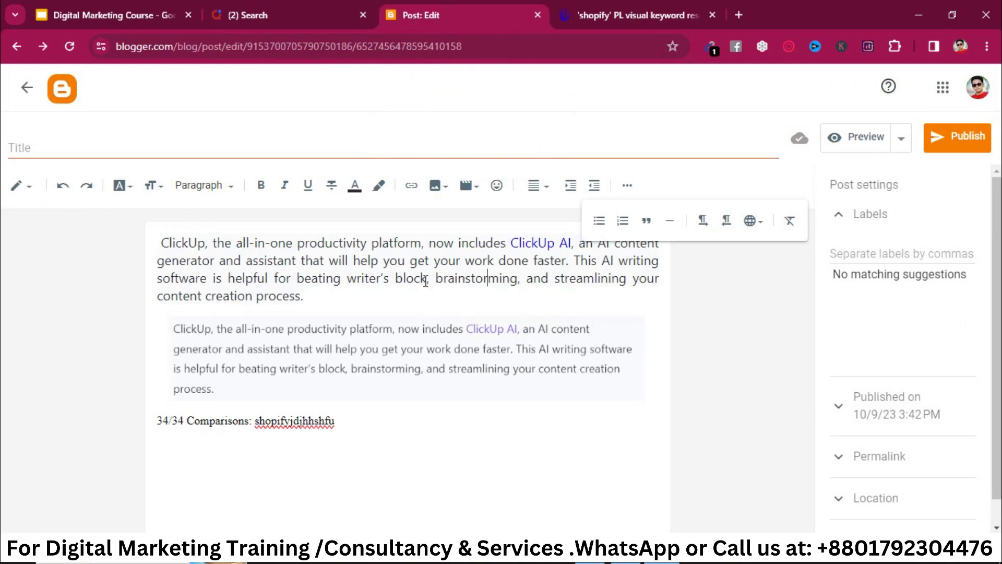
# Revisit the Quora question results for "ai" and the Comparisons section of the AnswerThePublic shopify report.
pyautogui.click(305, 8)
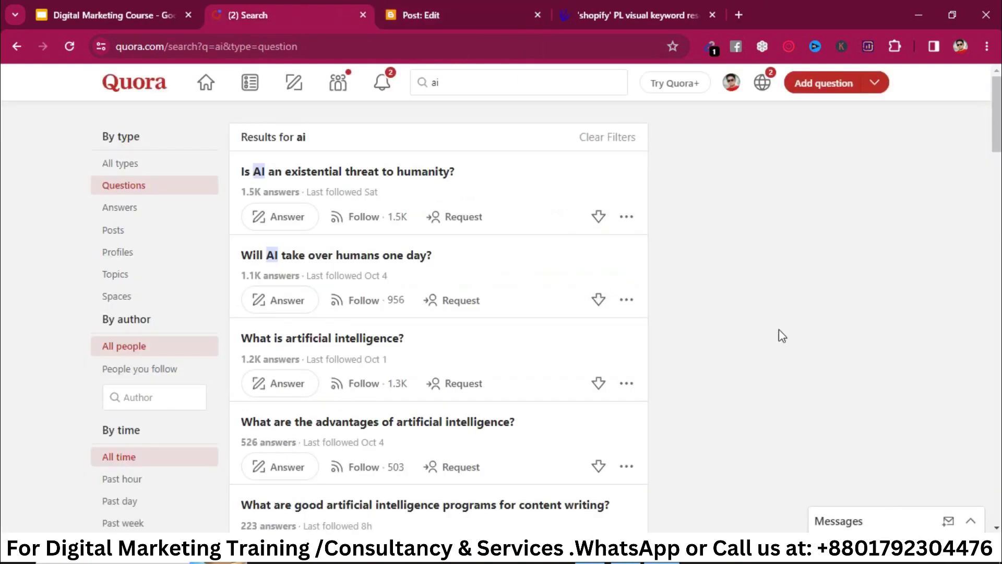
pyautogui.click(578, 4)
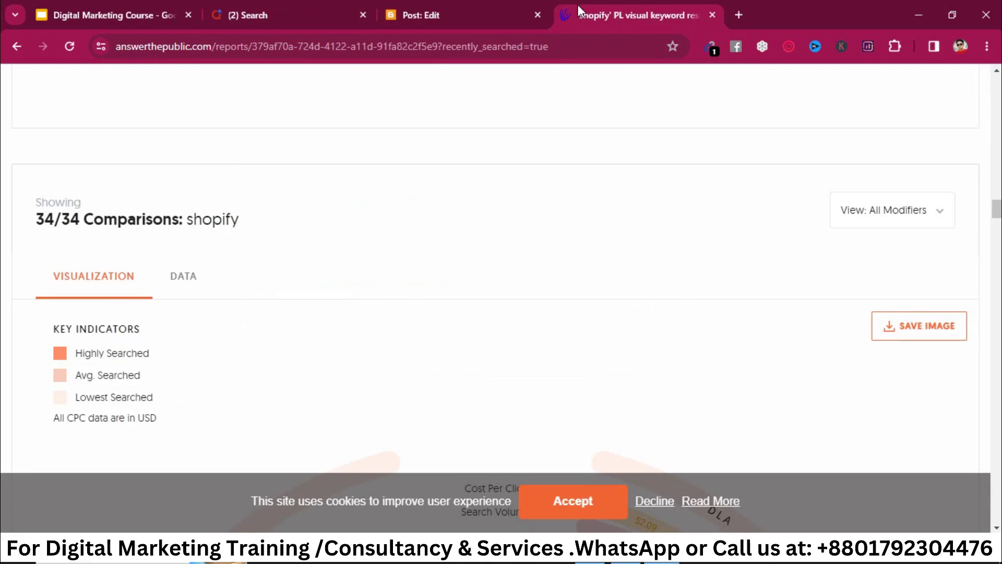
pyautogui.click(262, 3)
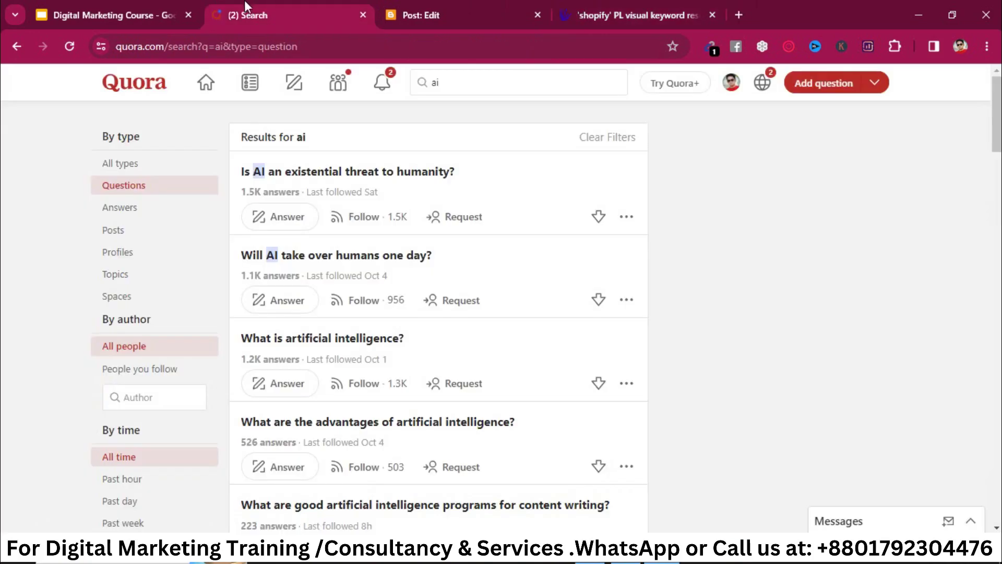
# Return to the course presentation in Google Slides and go back to the Content Writing outline on slide 28 to review its topics.
pyautogui.click(131, 15)
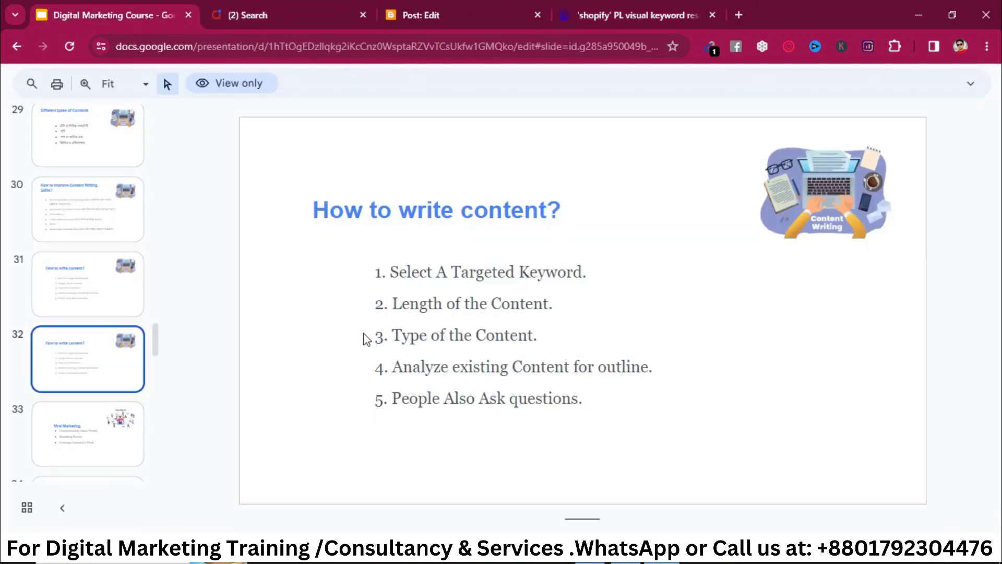
pyautogui.press('Up')
pyautogui.press('Up')
pyautogui.press('Up')
pyautogui.press('Up')
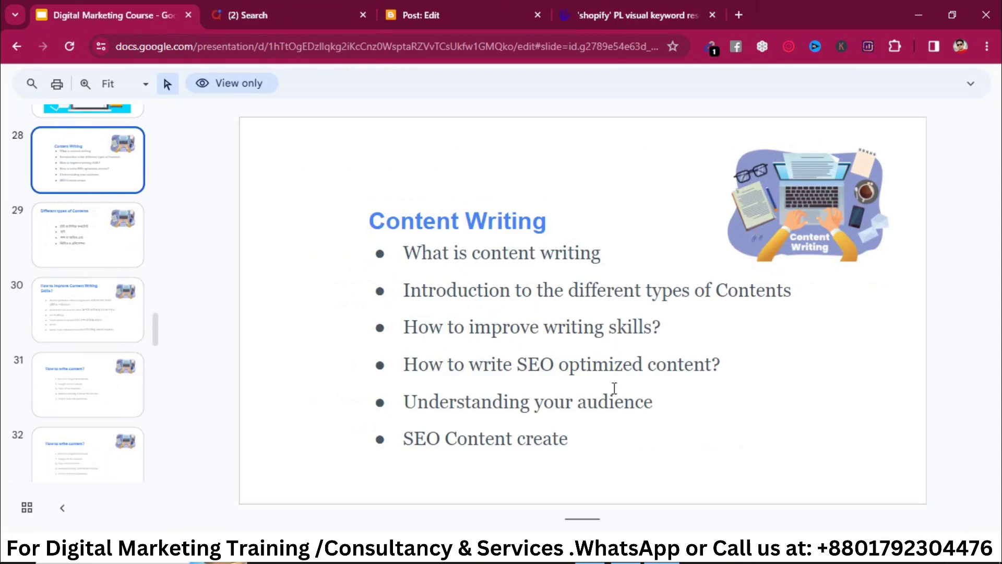
pyautogui.click(574, 438)
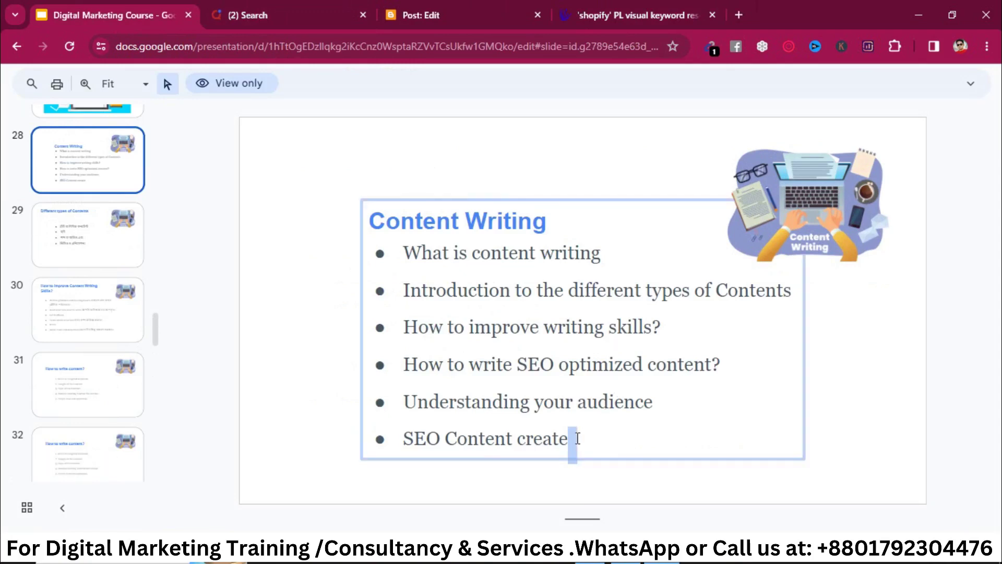
pyautogui.click(866, 419)
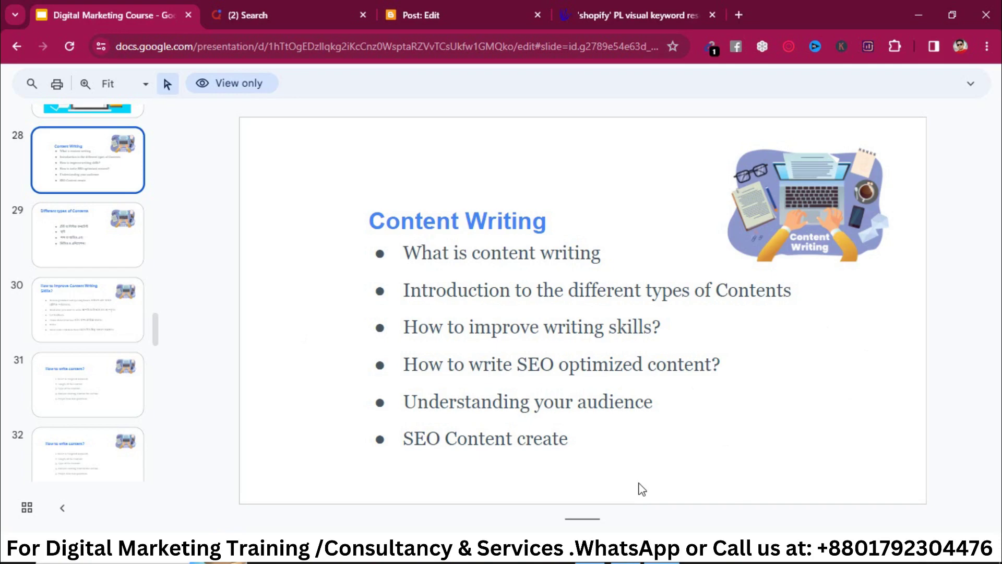
# Return to the Blogger post and delete its entire body, including the ClickUp paragraph, the image and the comparisons line.
pyautogui.click(474, 11)
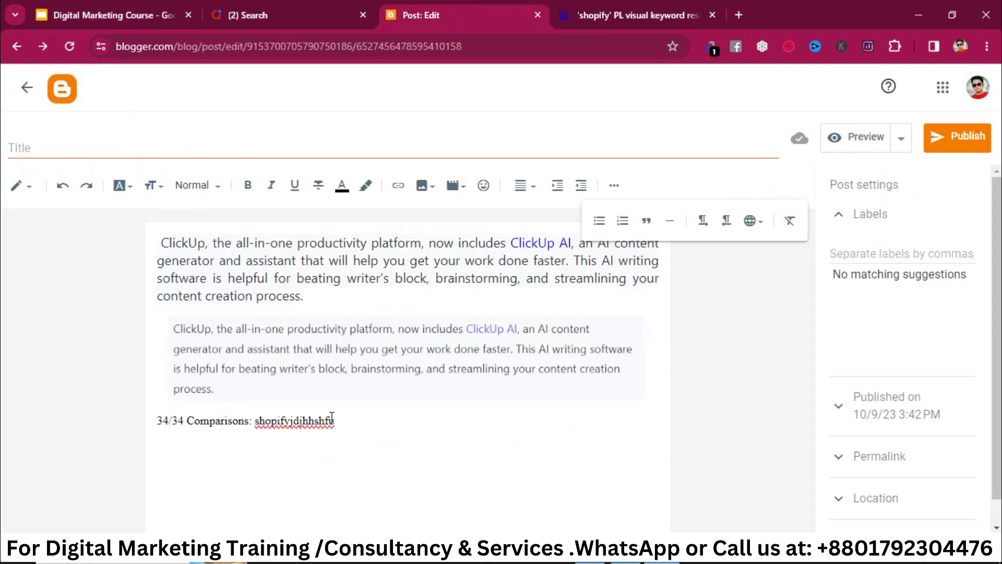
pyautogui.moveTo(347, 425); pyautogui.dragTo(151, 185)
pyautogui.press('Delete')
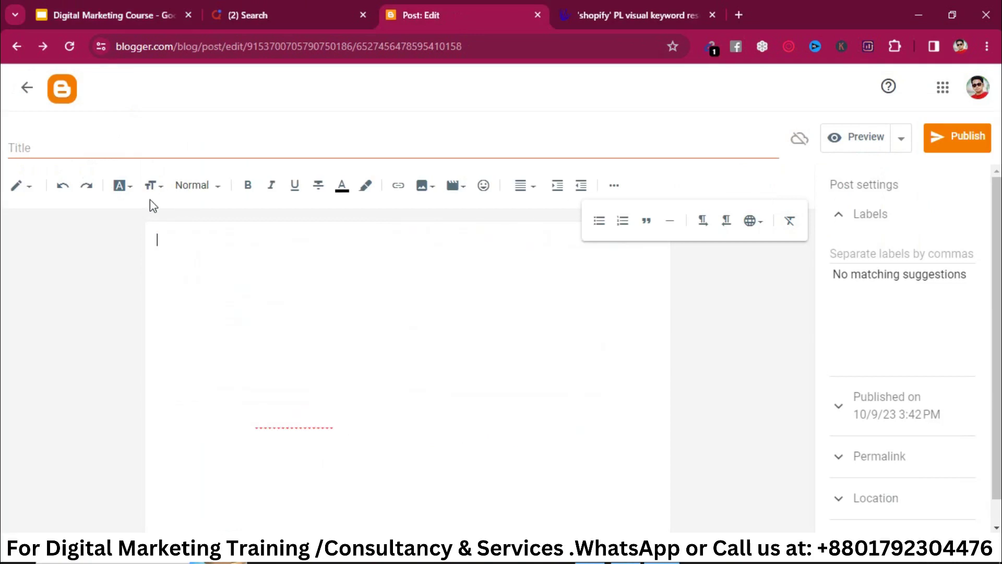